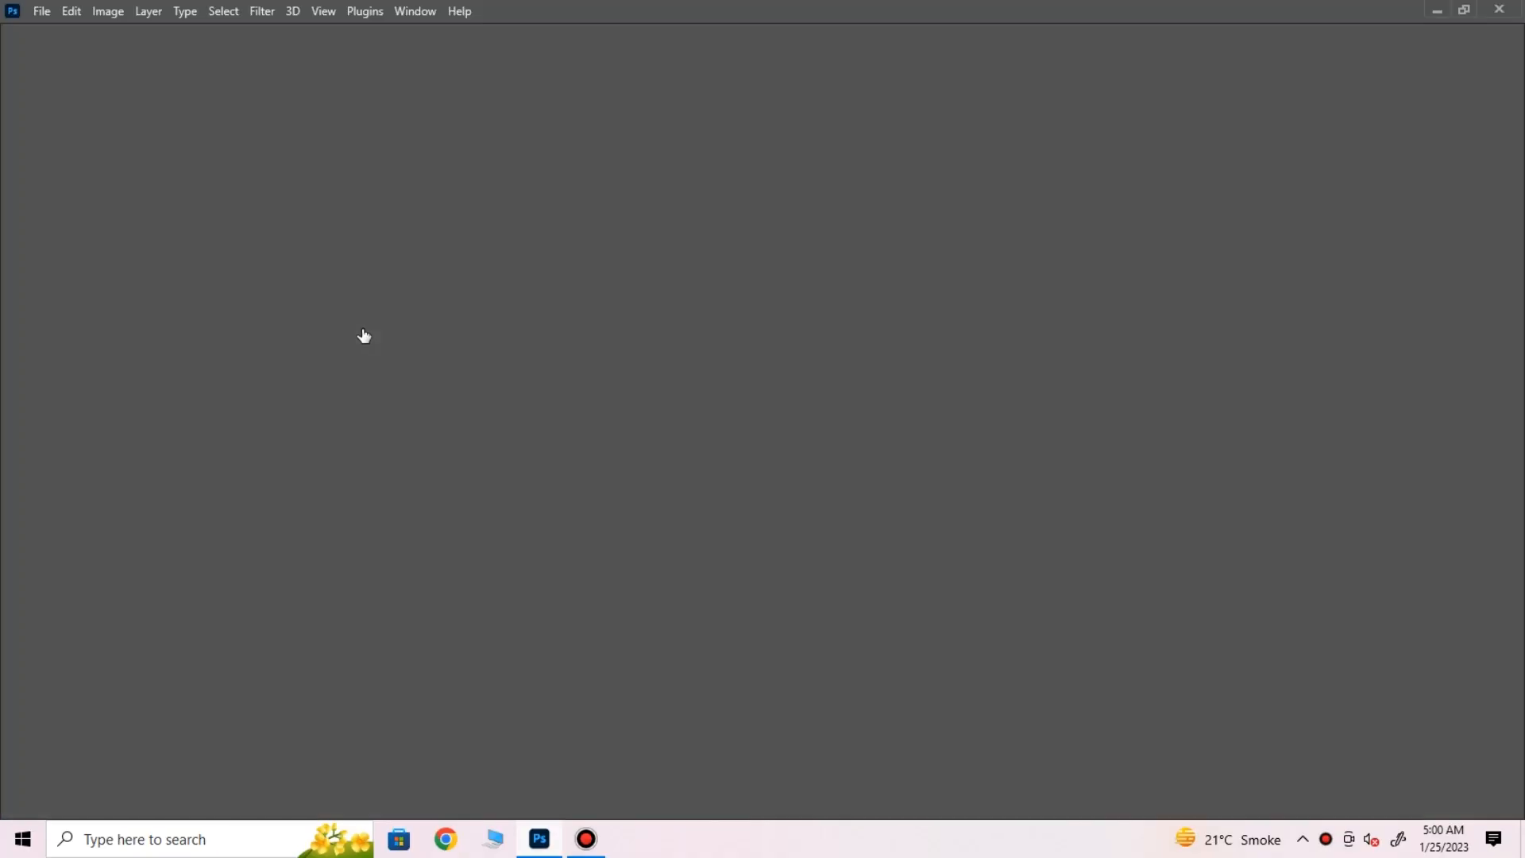
Open the car photo, dock its floating window as a tab, and duplicate the Background layer
left_click(371, 323)
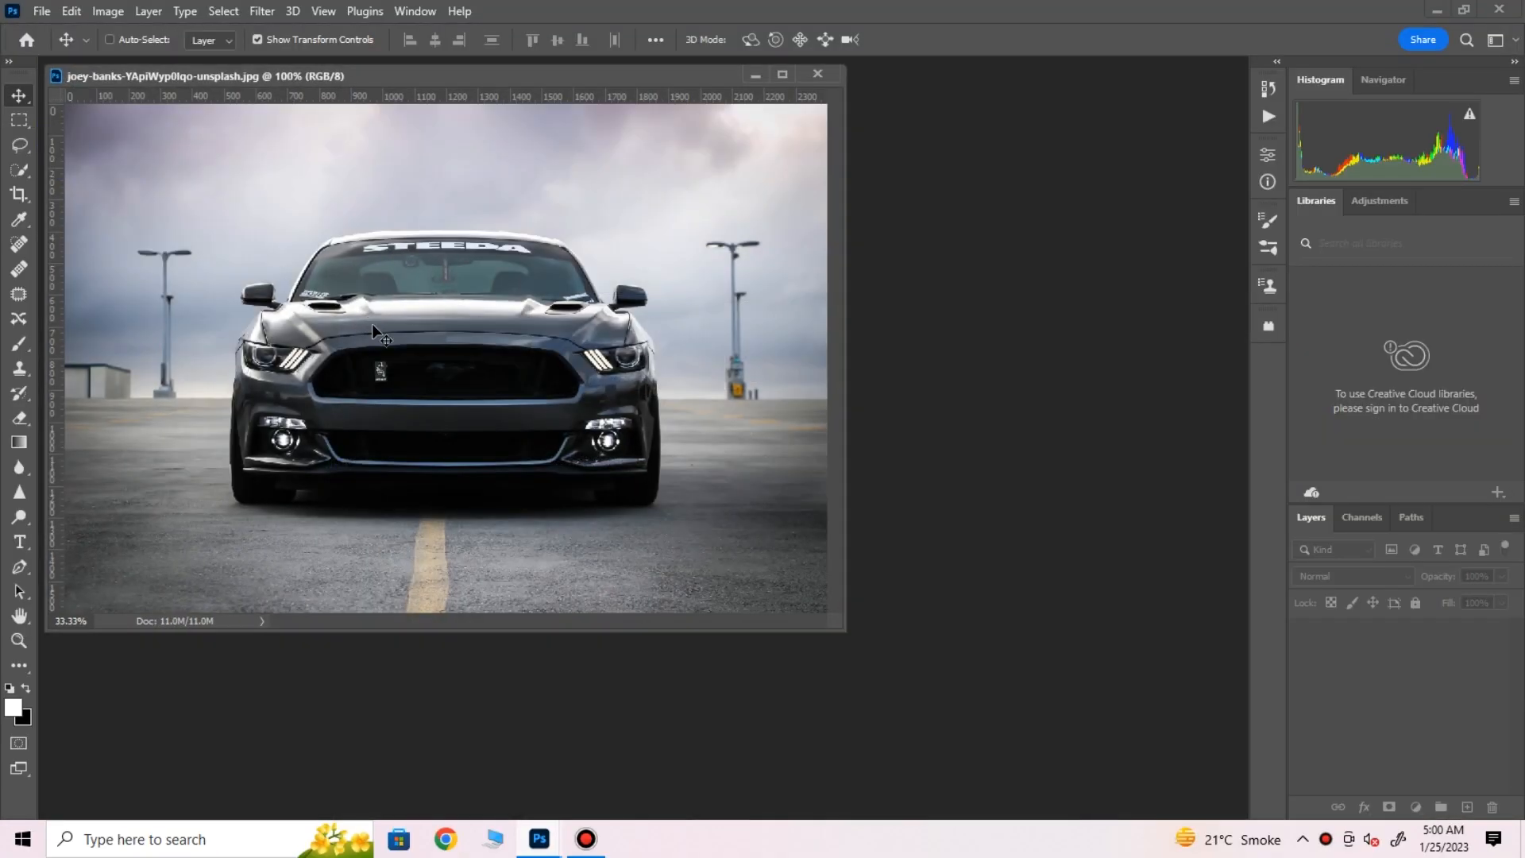
left_click_drag(392, 76, 408, 60)
right_click(1430, 631)
left_click(1376, 399)
left_click(823, 222)
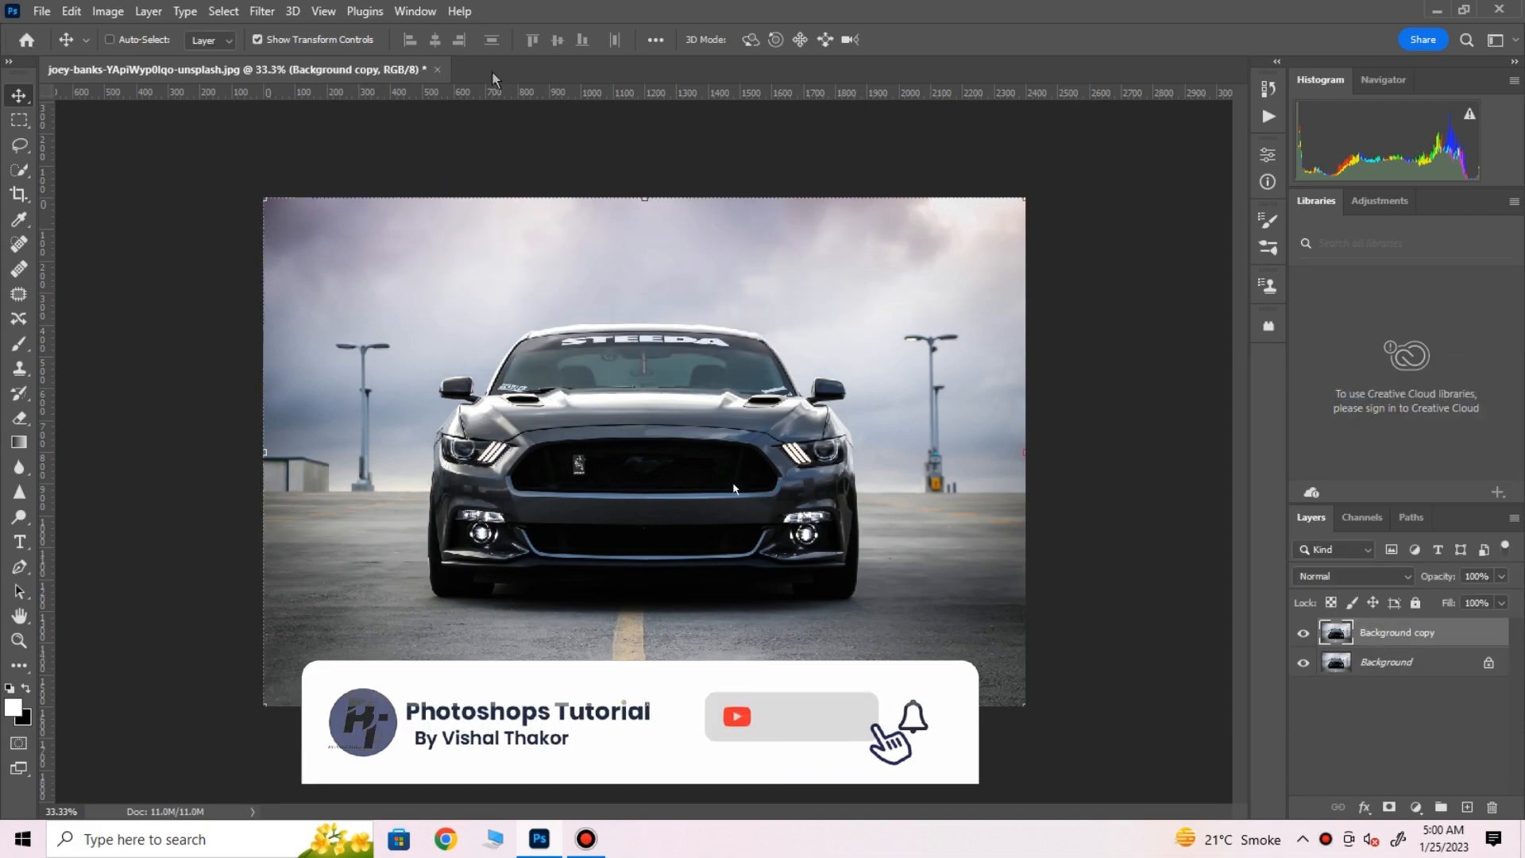
Darken the duplicate layer in the Camera Raw Filter: Exposure -1.35, Contrast -67, Highlights -3, Shadows -20, Whites -56, Blacks -76
left_click(262, 11)
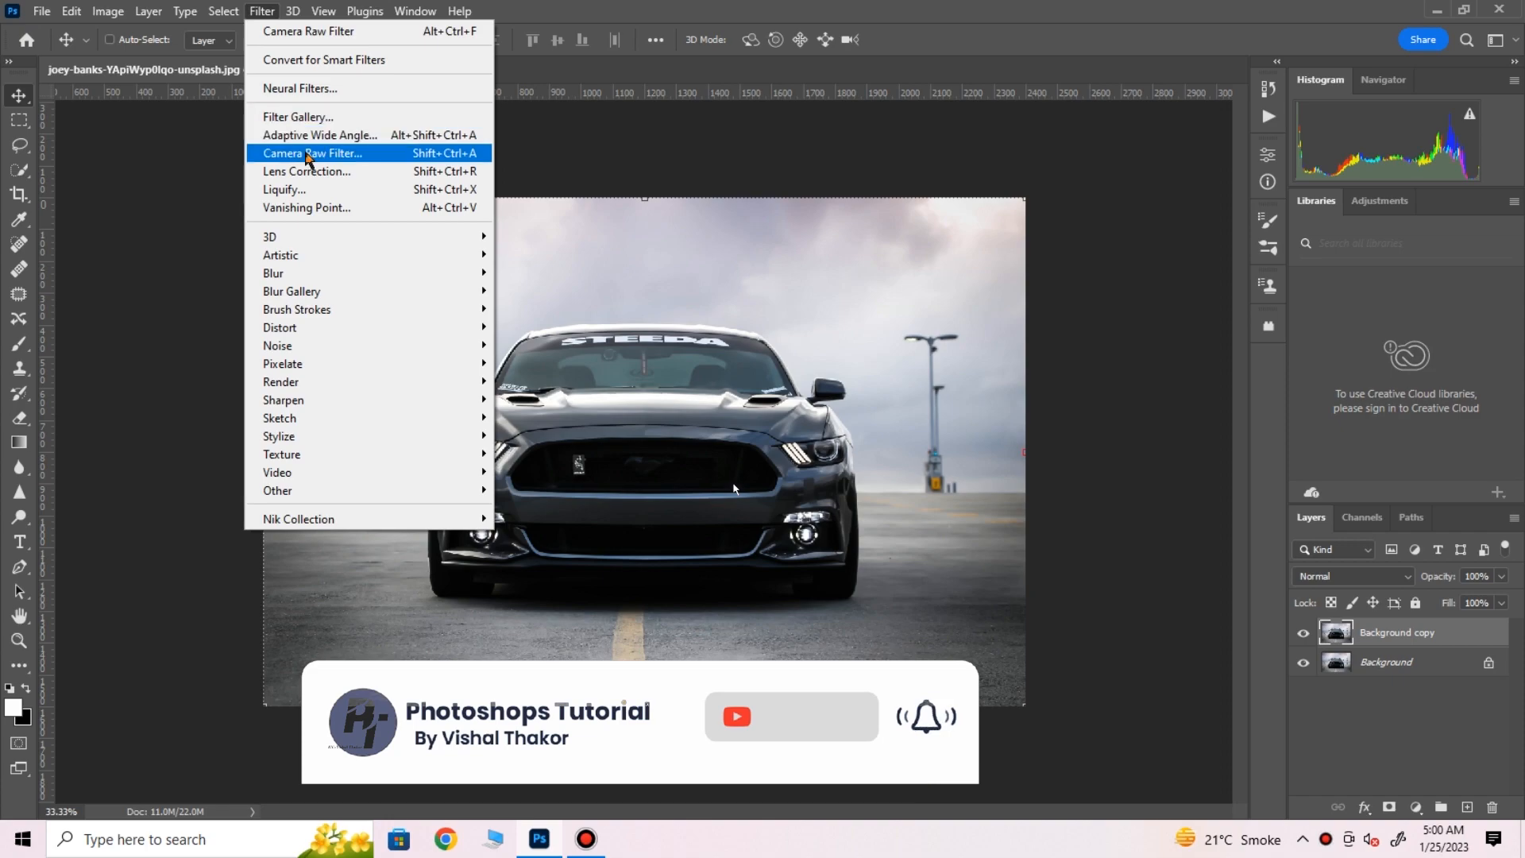
left_click(307, 152)
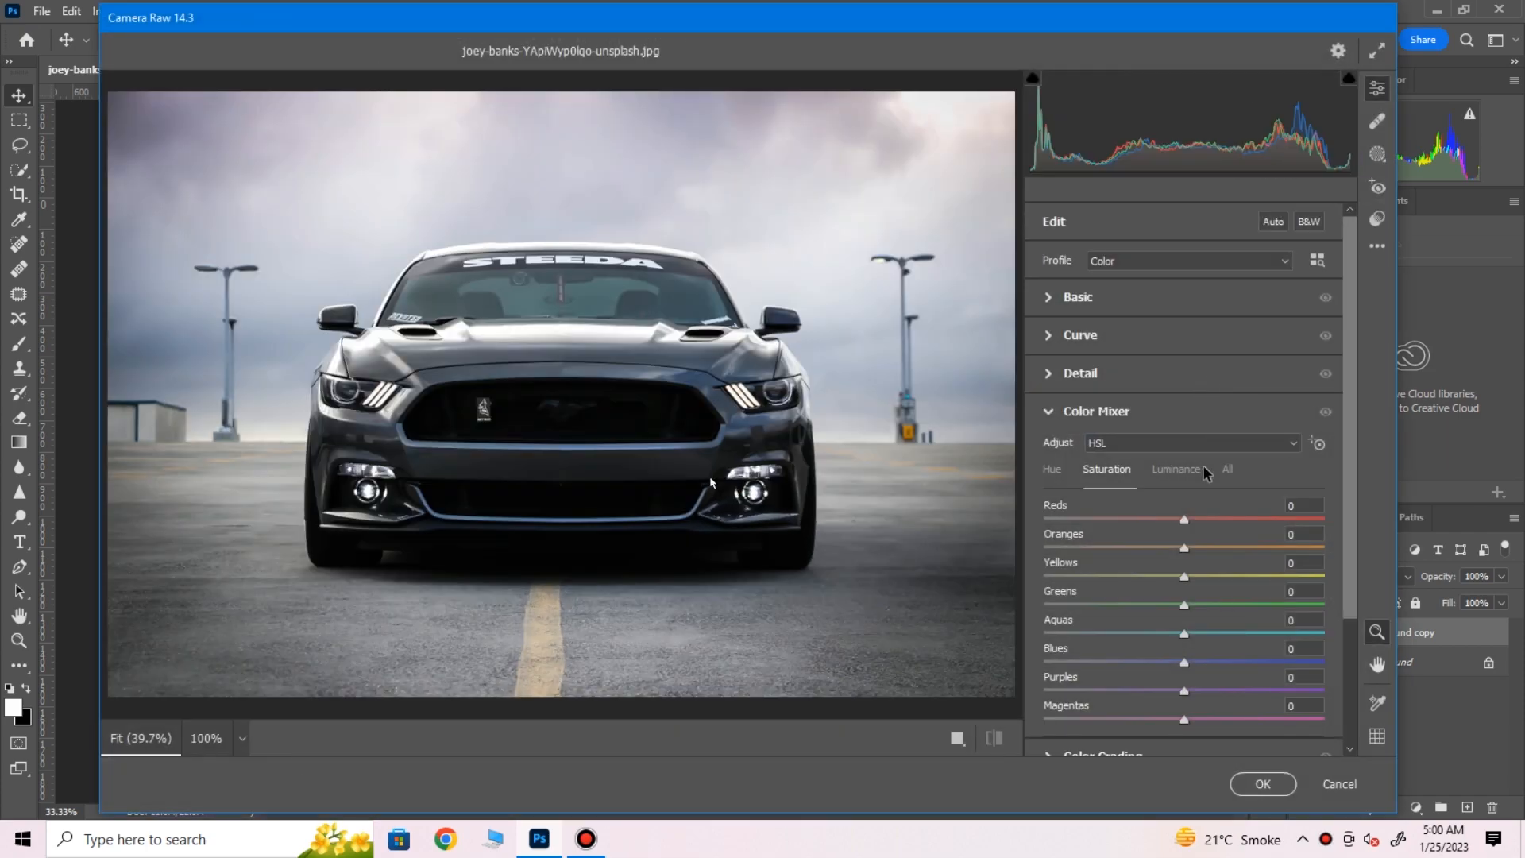
left_click(1057, 302)
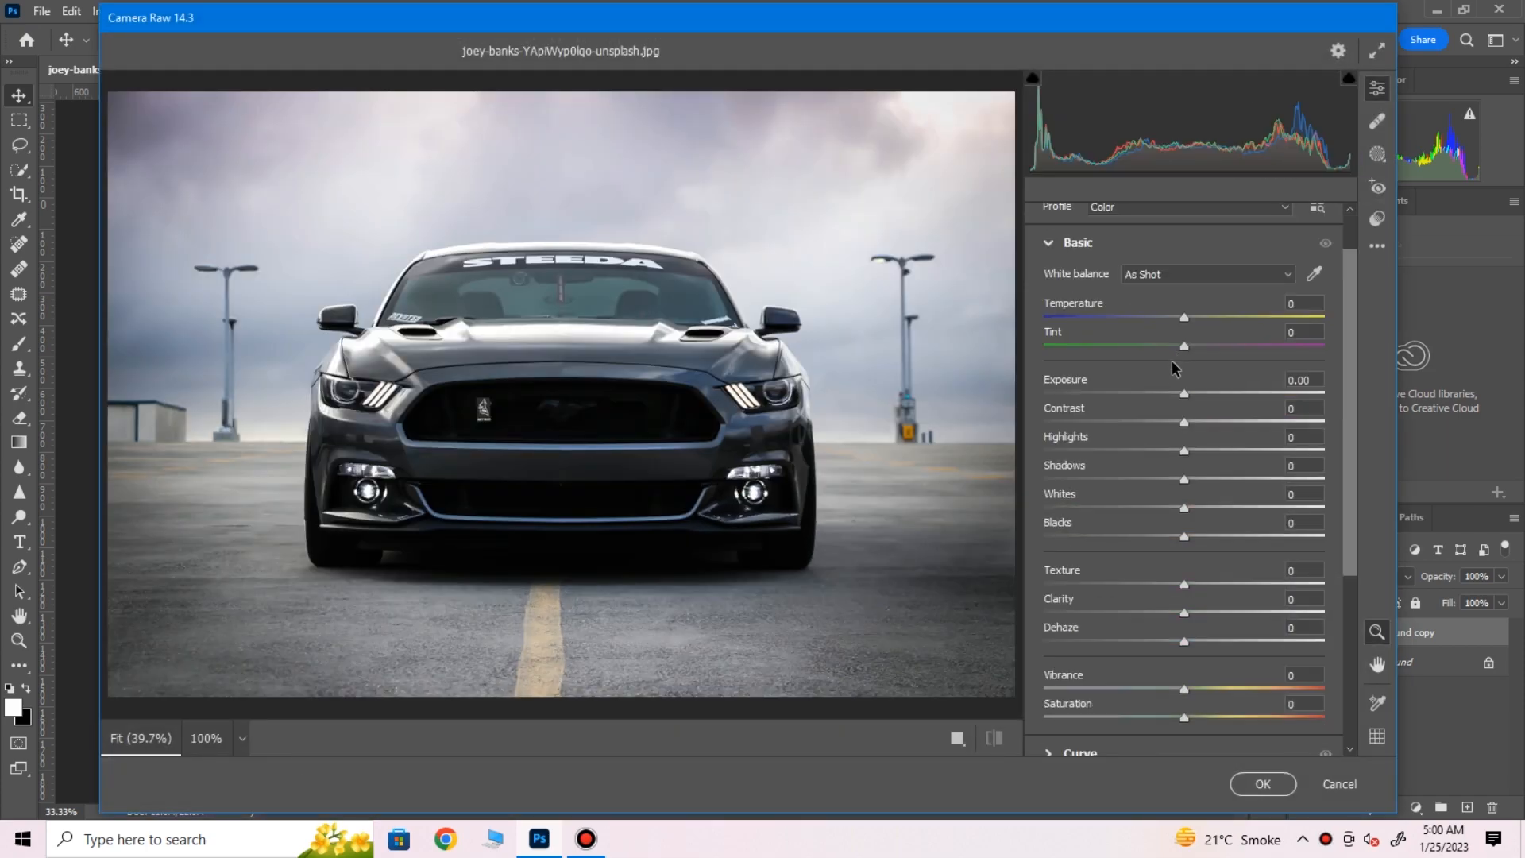
left_click_drag(1182, 392, 1089, 420)
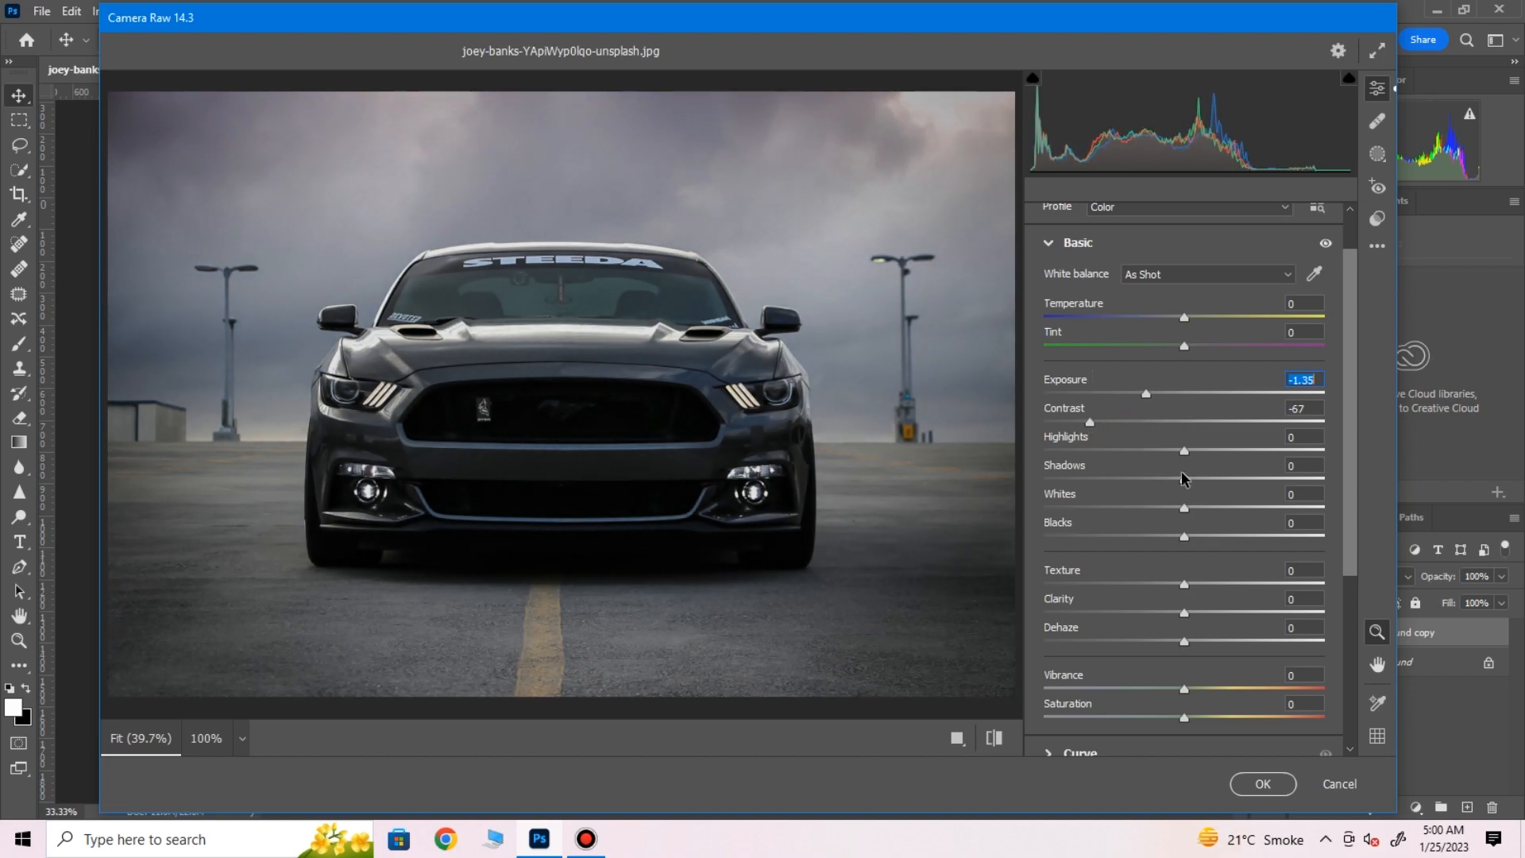
left_click_drag(1179, 453, 1104, 509)
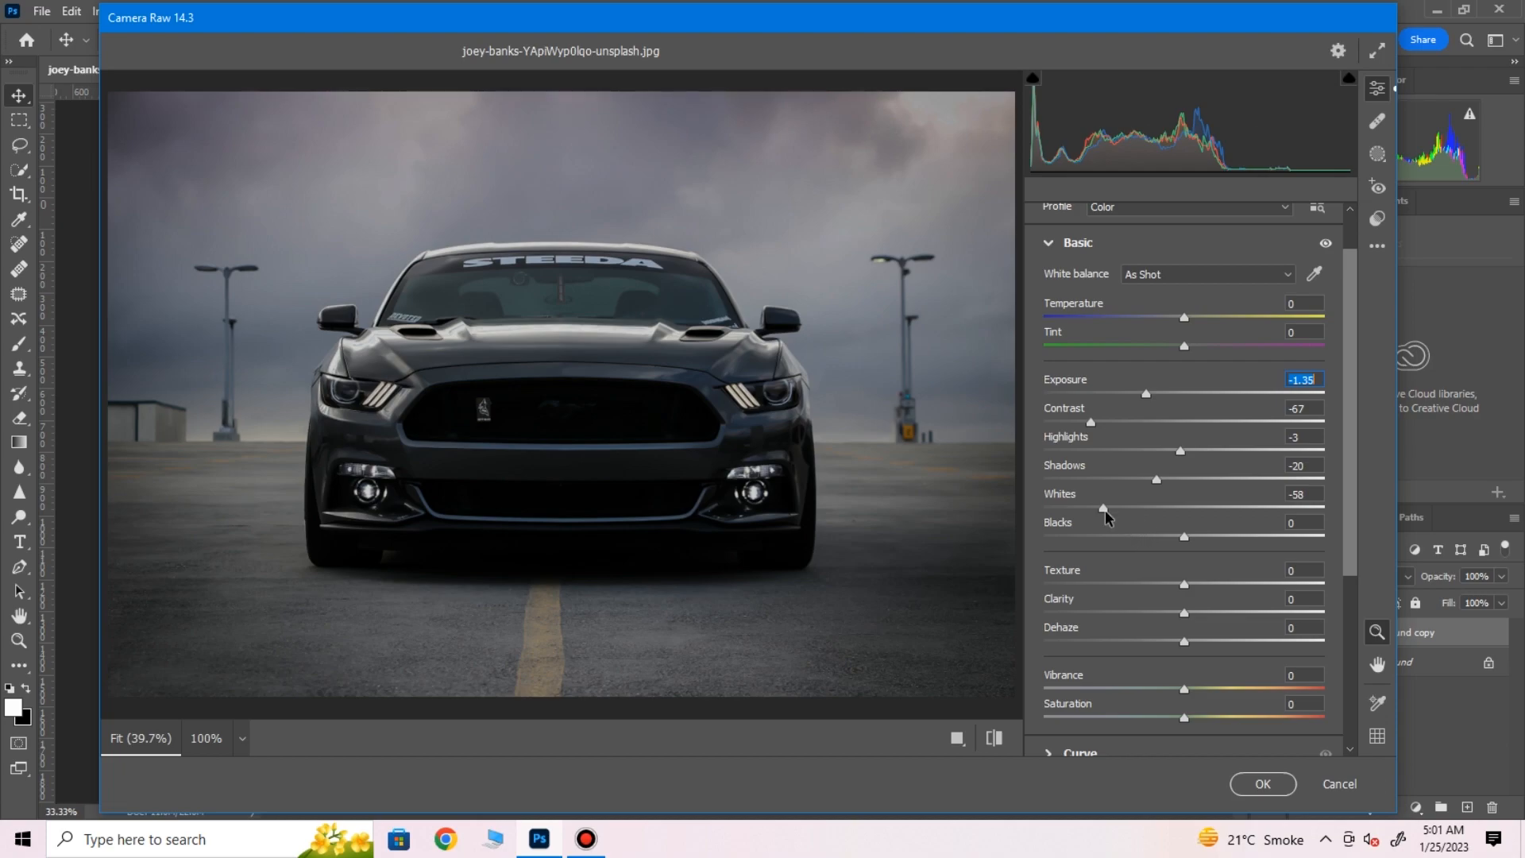
left_click_drag(1103, 507, 1082, 537)
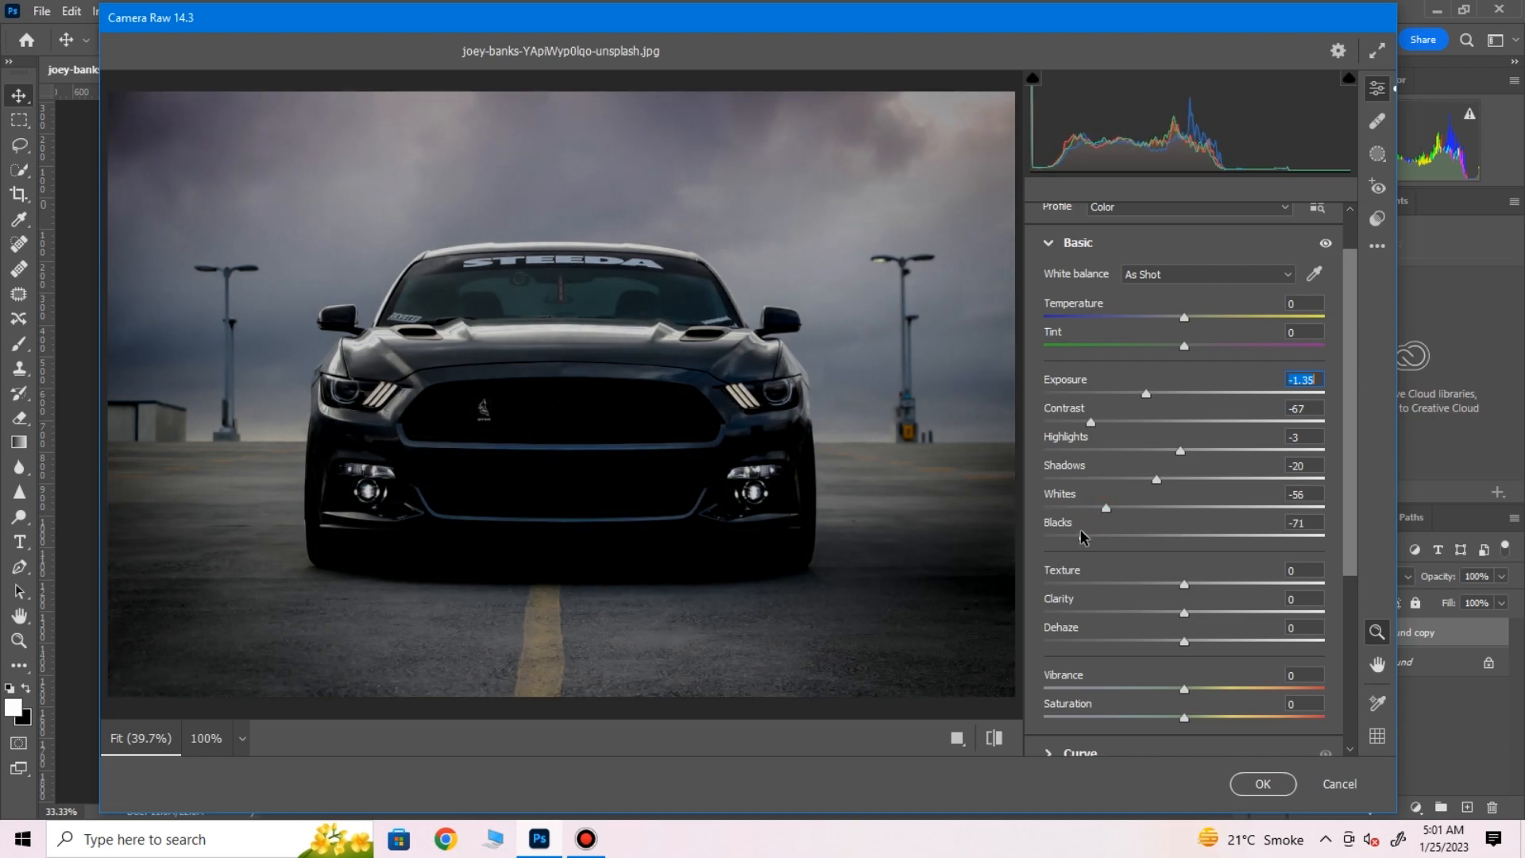
left_click_drag(1078, 532, 1077, 533)
Set the Color Mixer saturation of all colours from Reds to Magentas to -100 and apply the Camera Raw Filter
scroll(1118, 559, "down", 5)
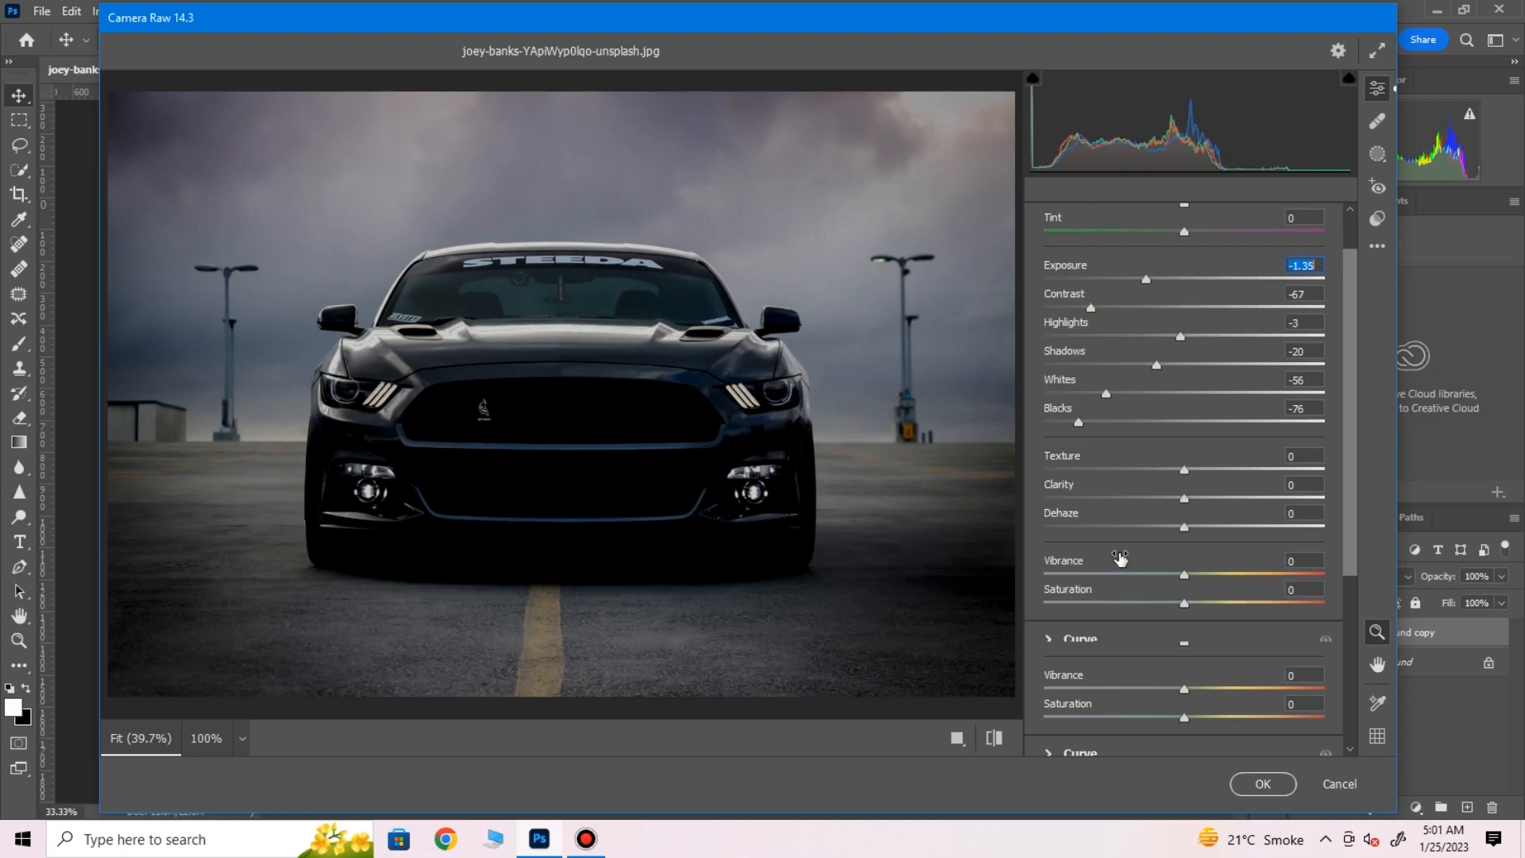
left_click(1047, 546)
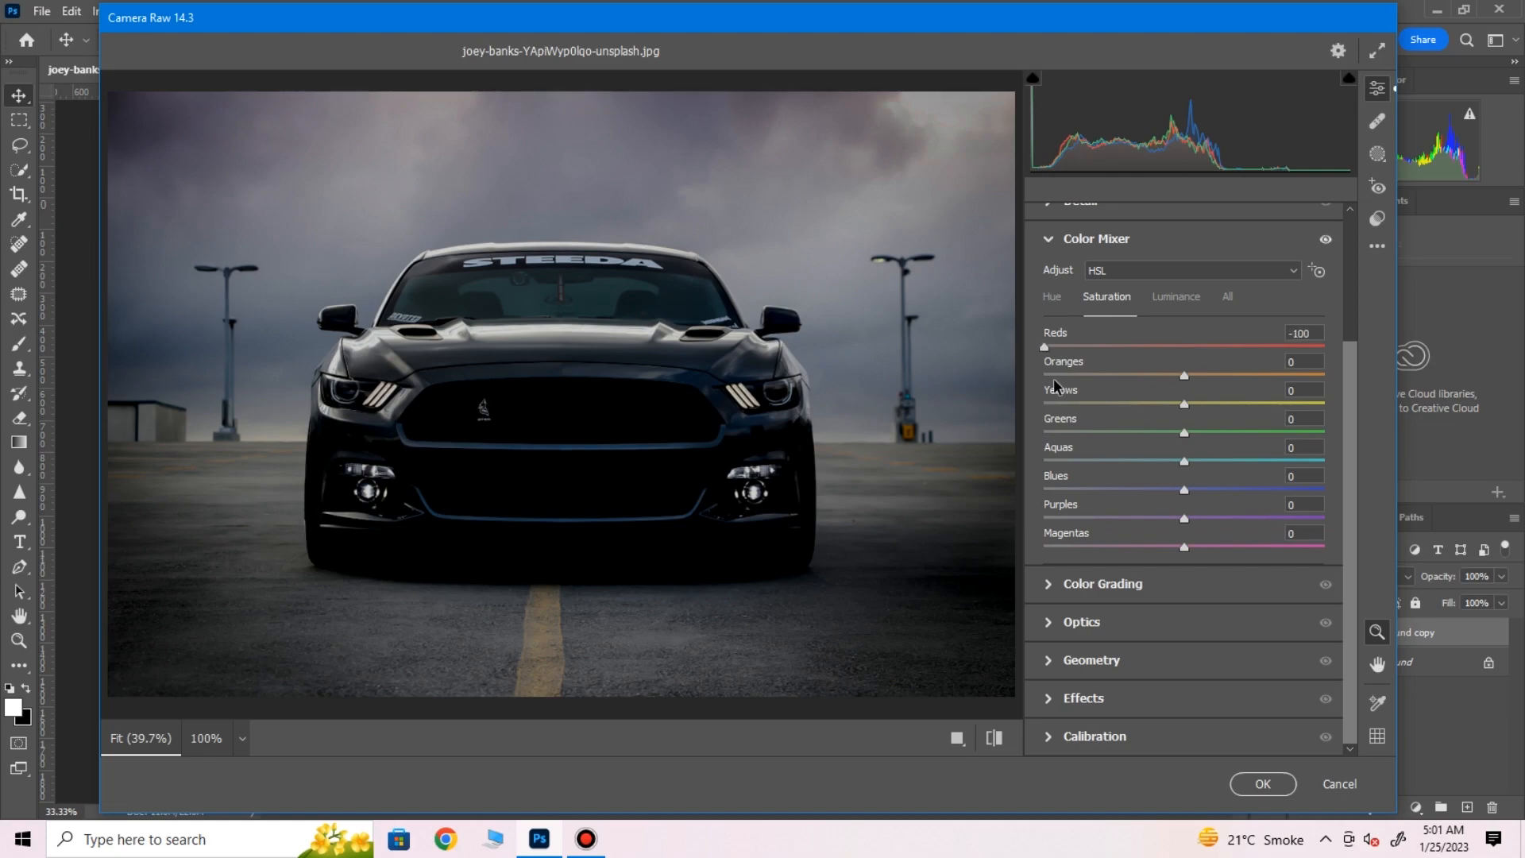
left_click_drag(1052, 431, 1044, 431)
left_click_drag(1057, 545, 1043, 546)
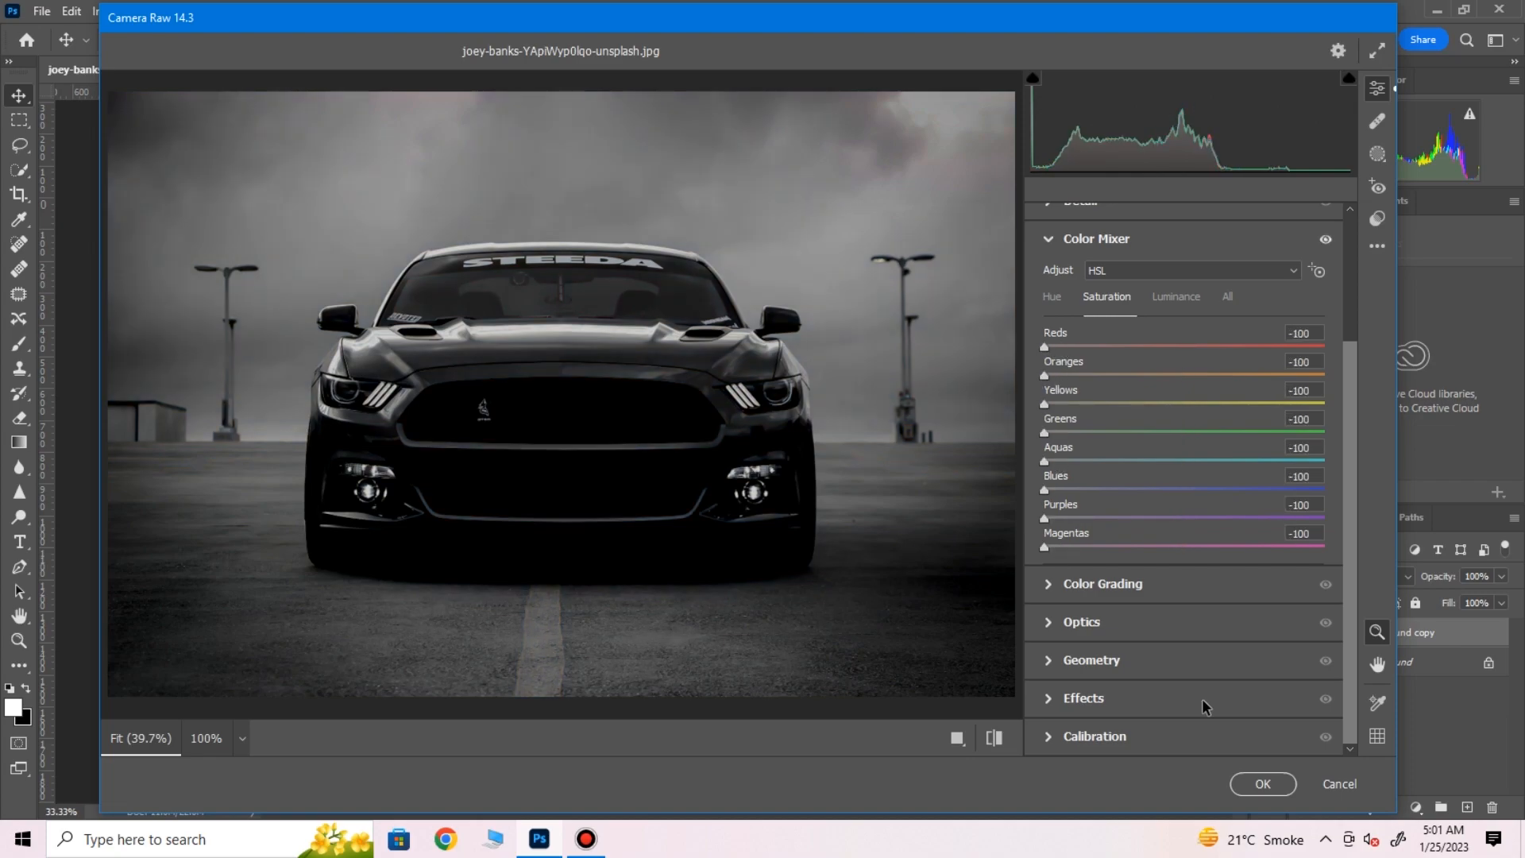
left_click(1268, 784)
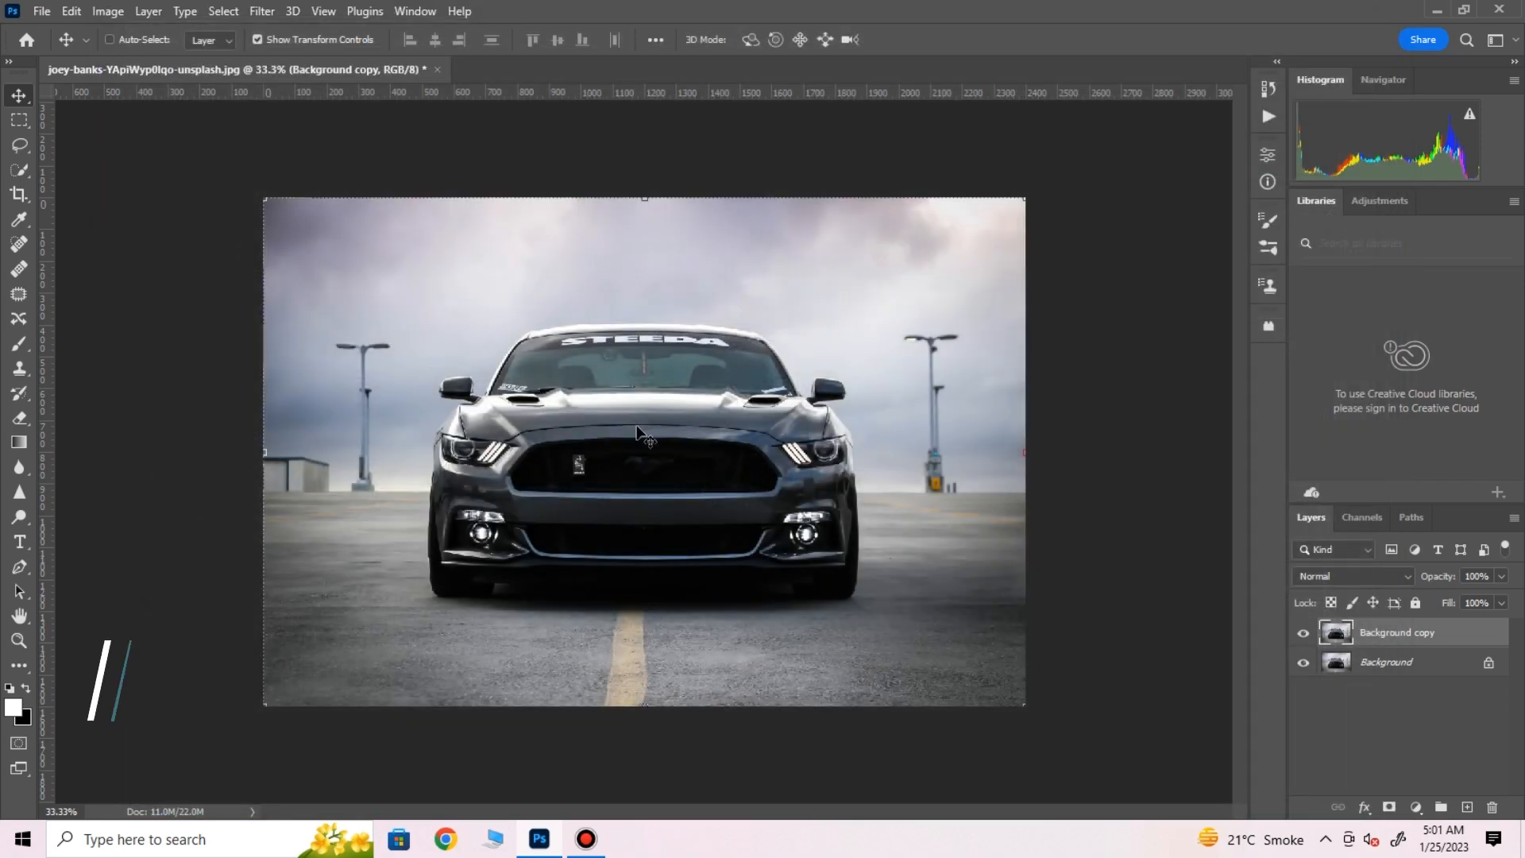
Outline the outermost slanted light bar of the headlight on the photo's left side with the Polygonal Lasso tool
left_click(19, 169)
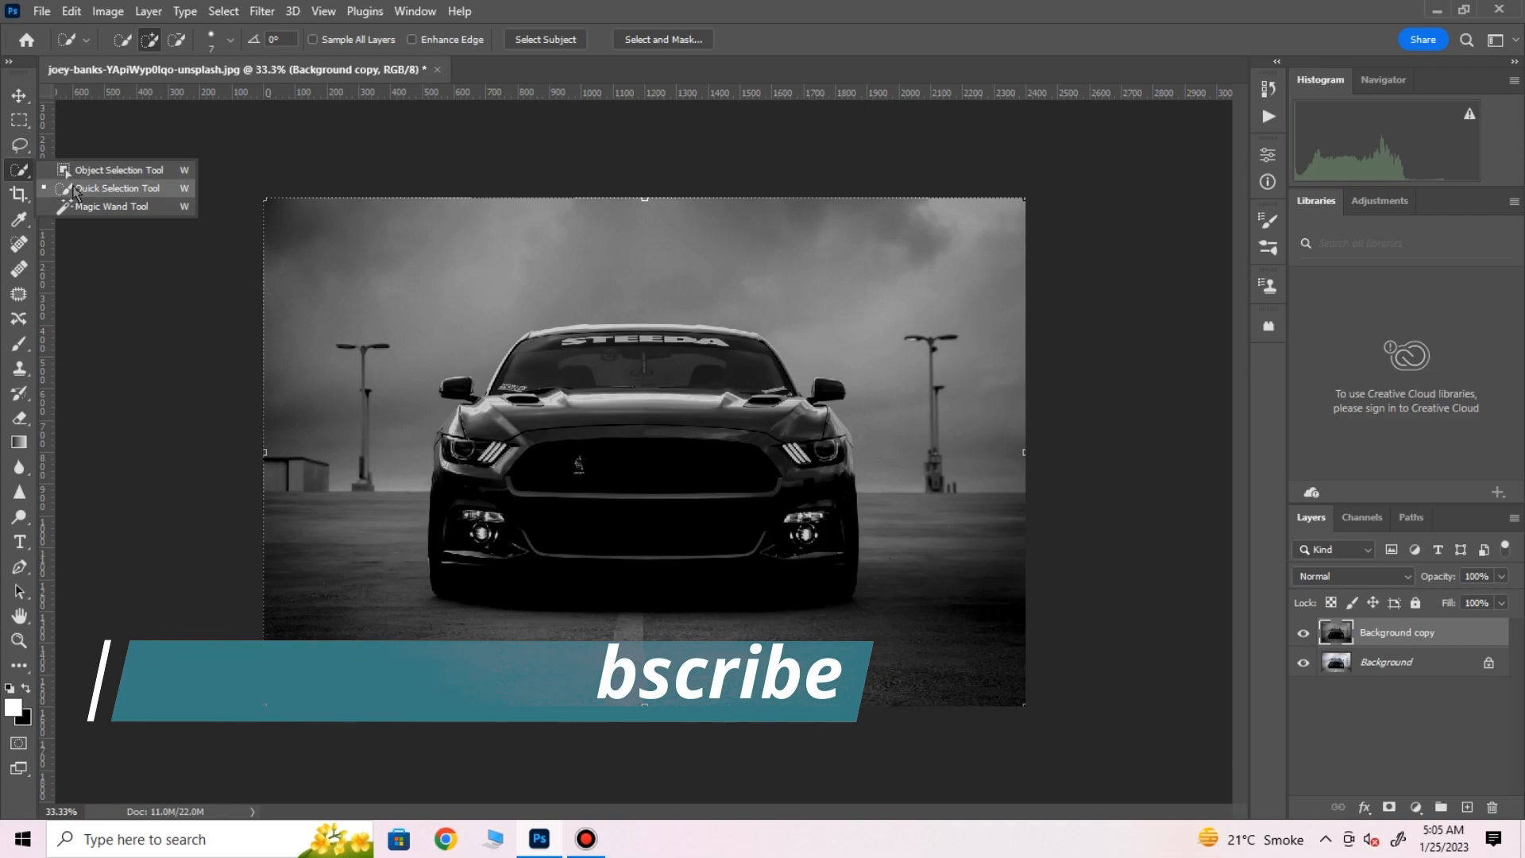
right_click(20, 146)
left_click(68, 165)
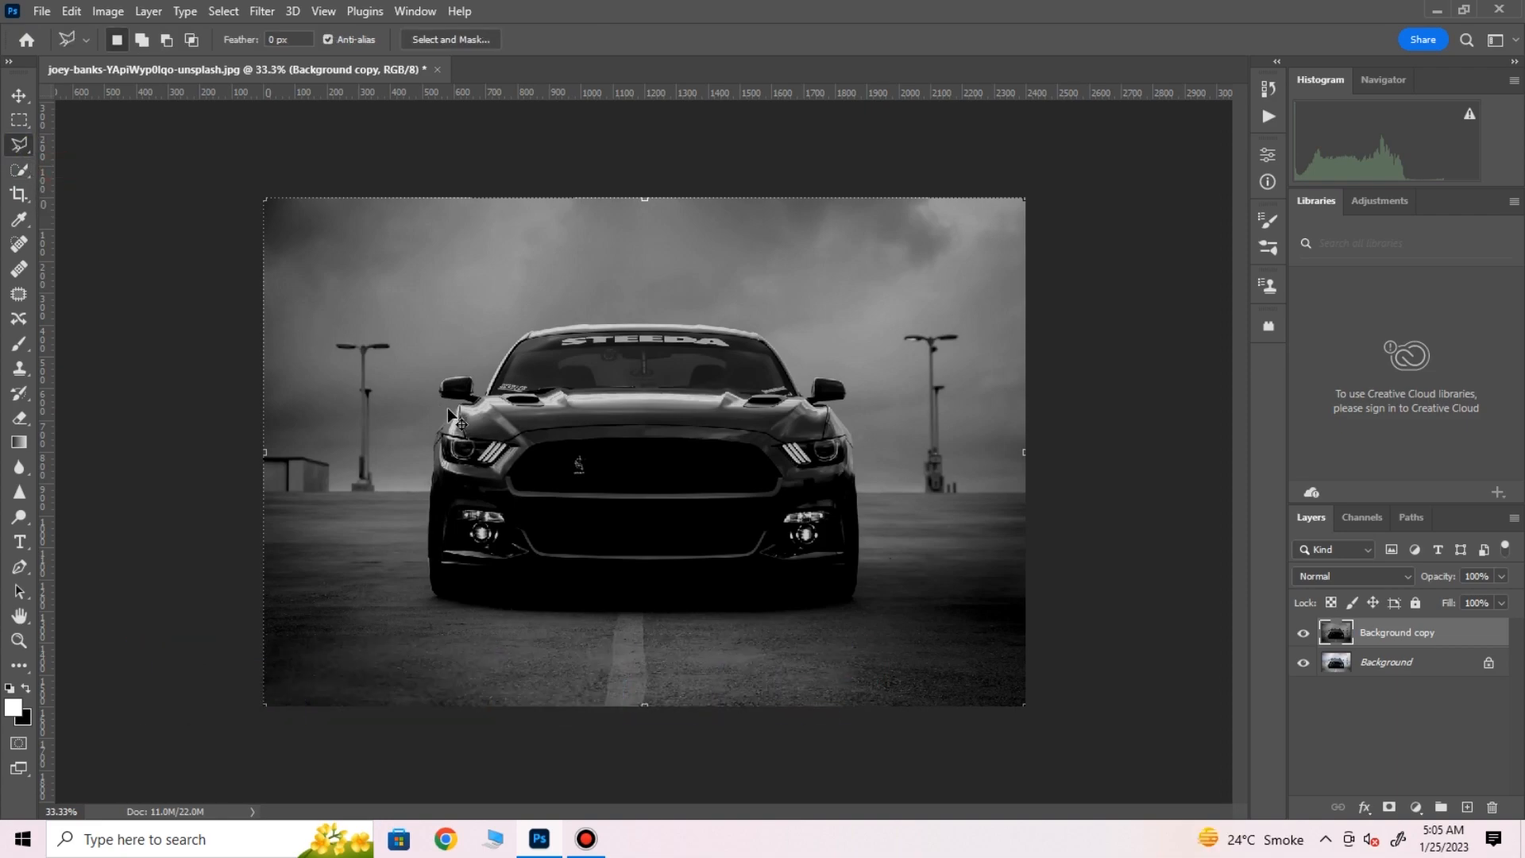
key("ctrl+plus")
key("ctrl+plus")
key("ctrl+plus")
key("ctrl+plus")
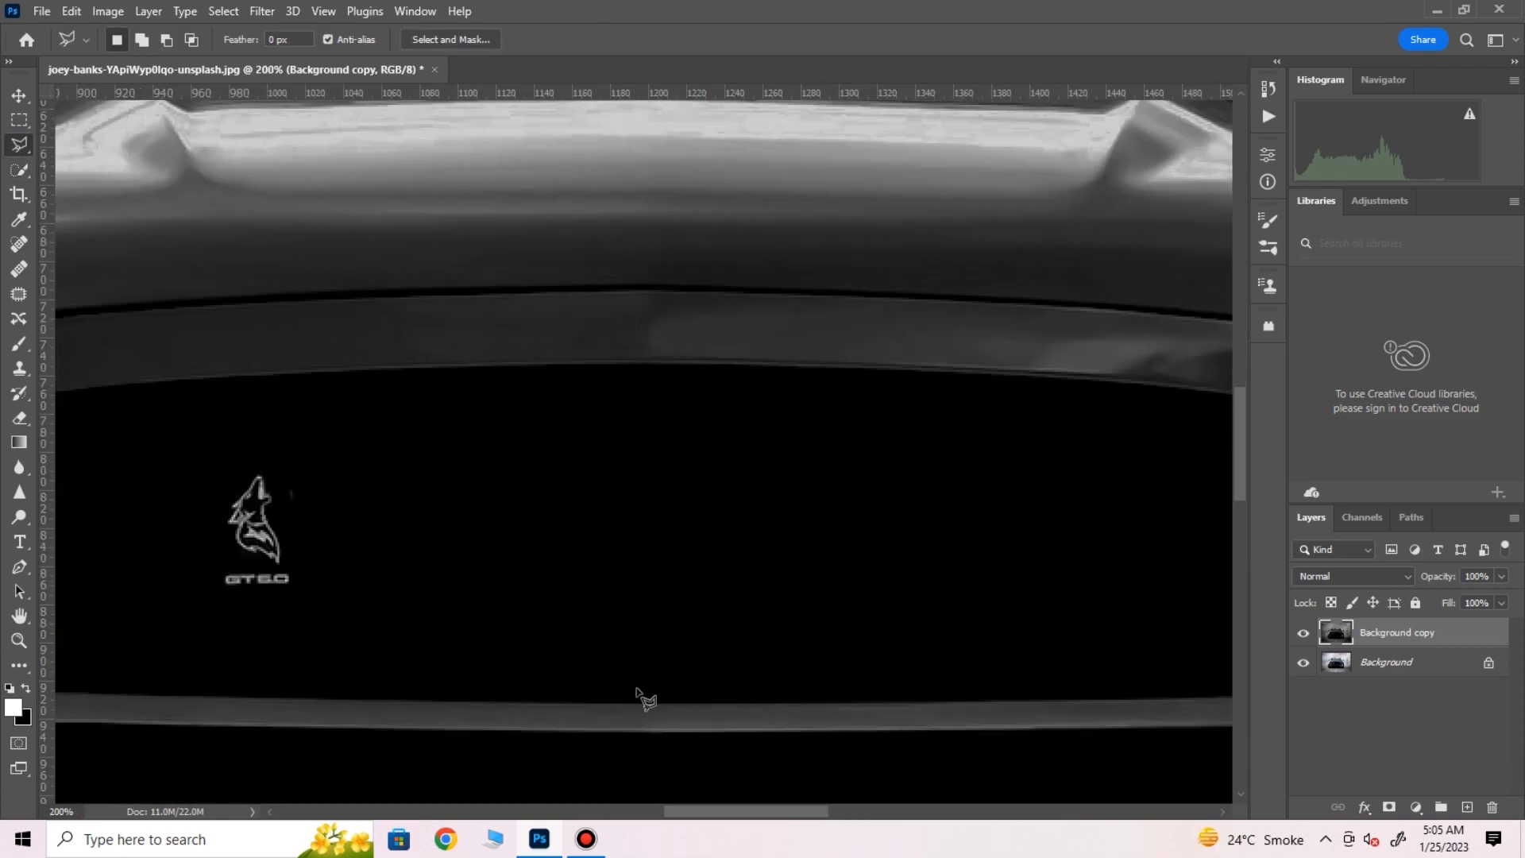
left_click_drag(725, 811, 639, 811)
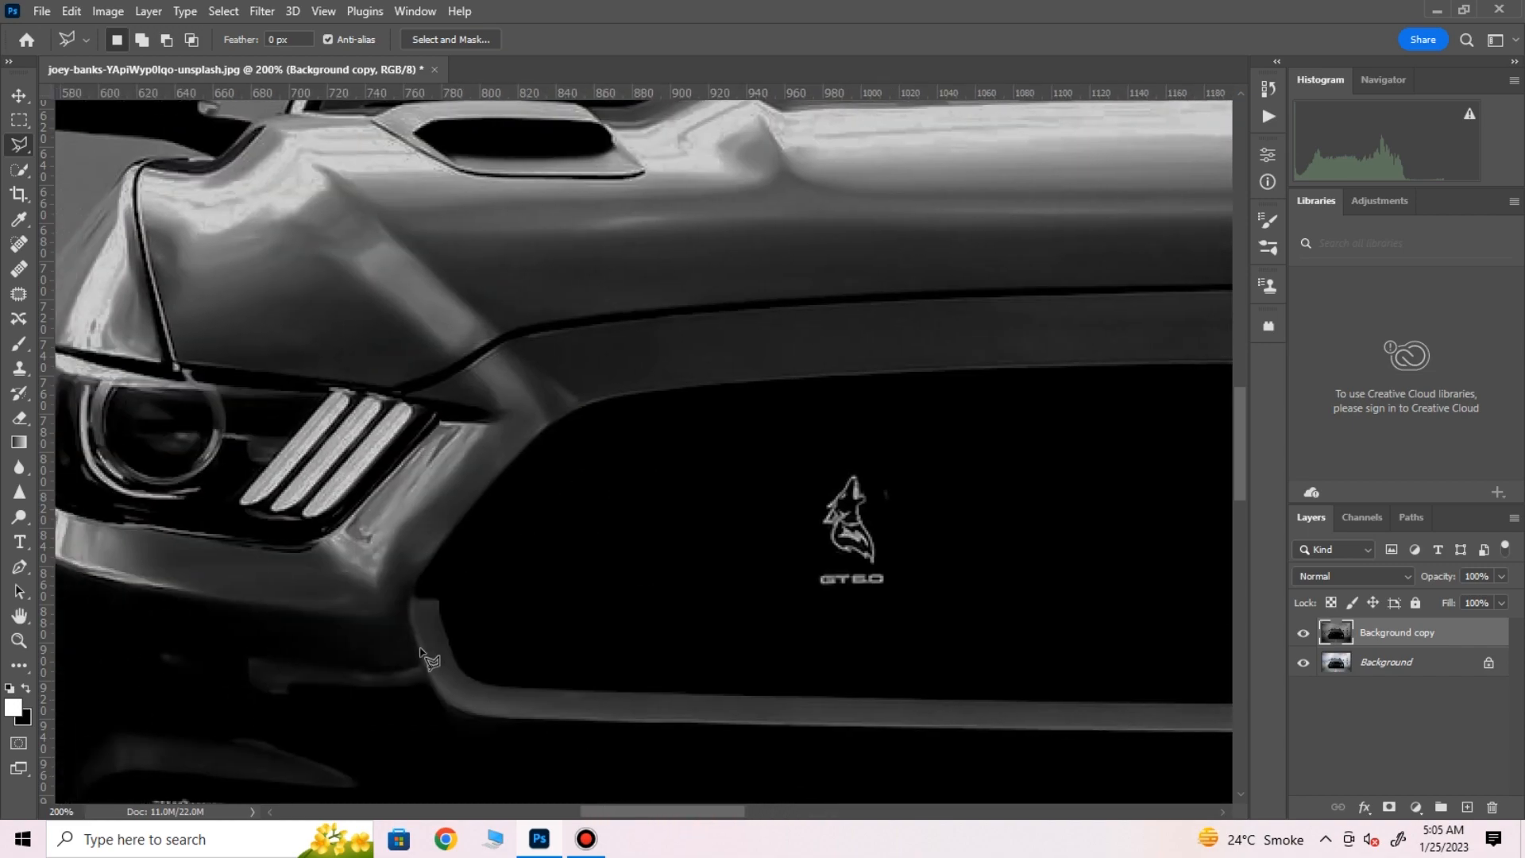
left_click(242, 501)
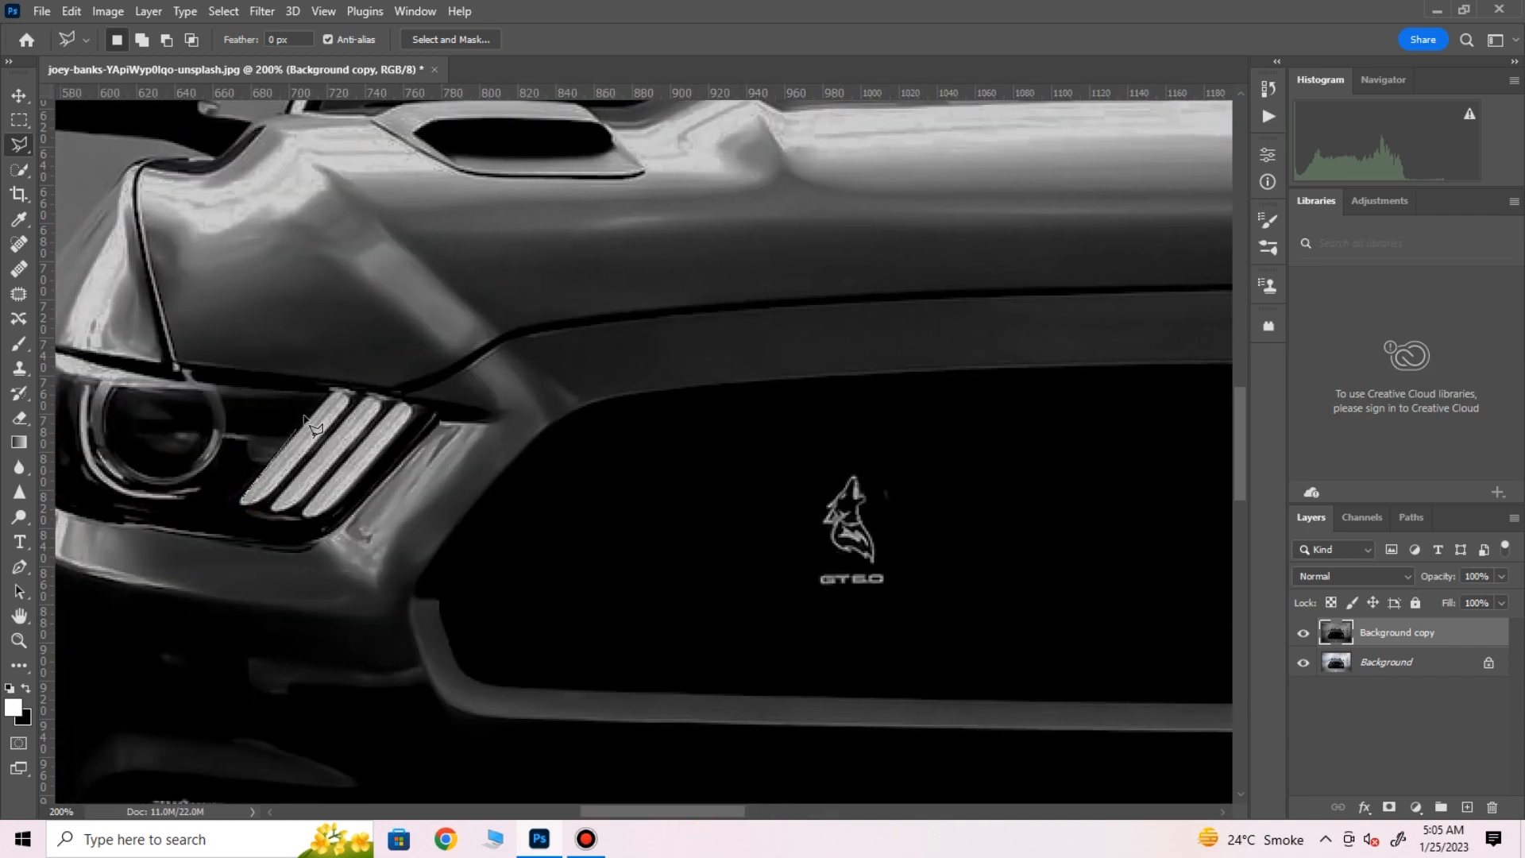
left_click(340, 390)
left_click(243, 502)
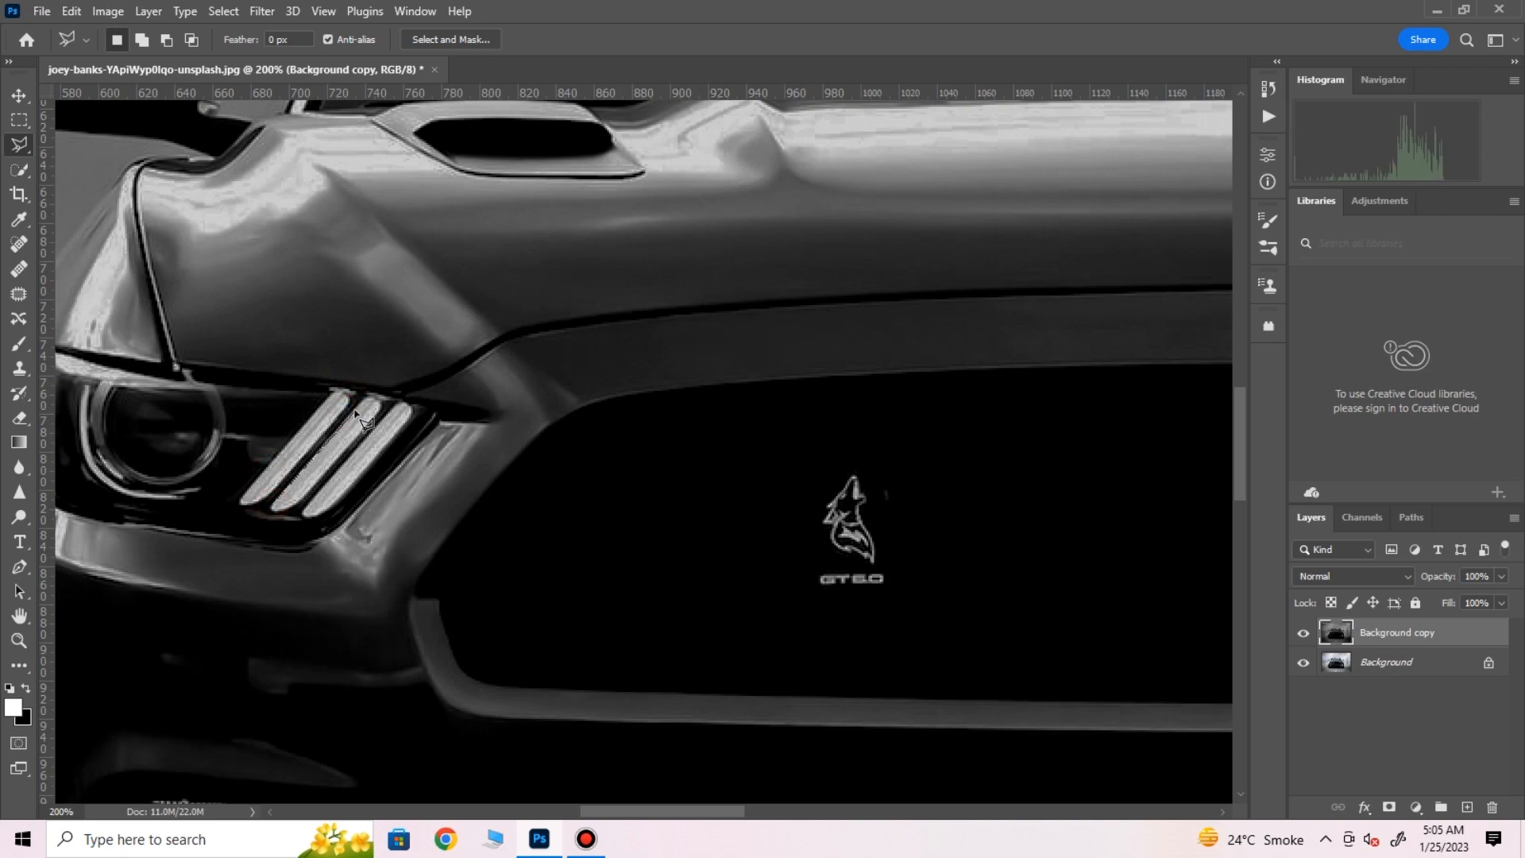
Outline the other slanted light bars of the left headlight so that all three bars are in the selection
left_click(375, 395)
left_click(272, 502)
left_click(306, 514, "shift")
left_click(388, 407)
left_click(405, 402)
left_click(410, 415)
left_click(308, 514)
left_click(340, 393)
left_click(249, 506)
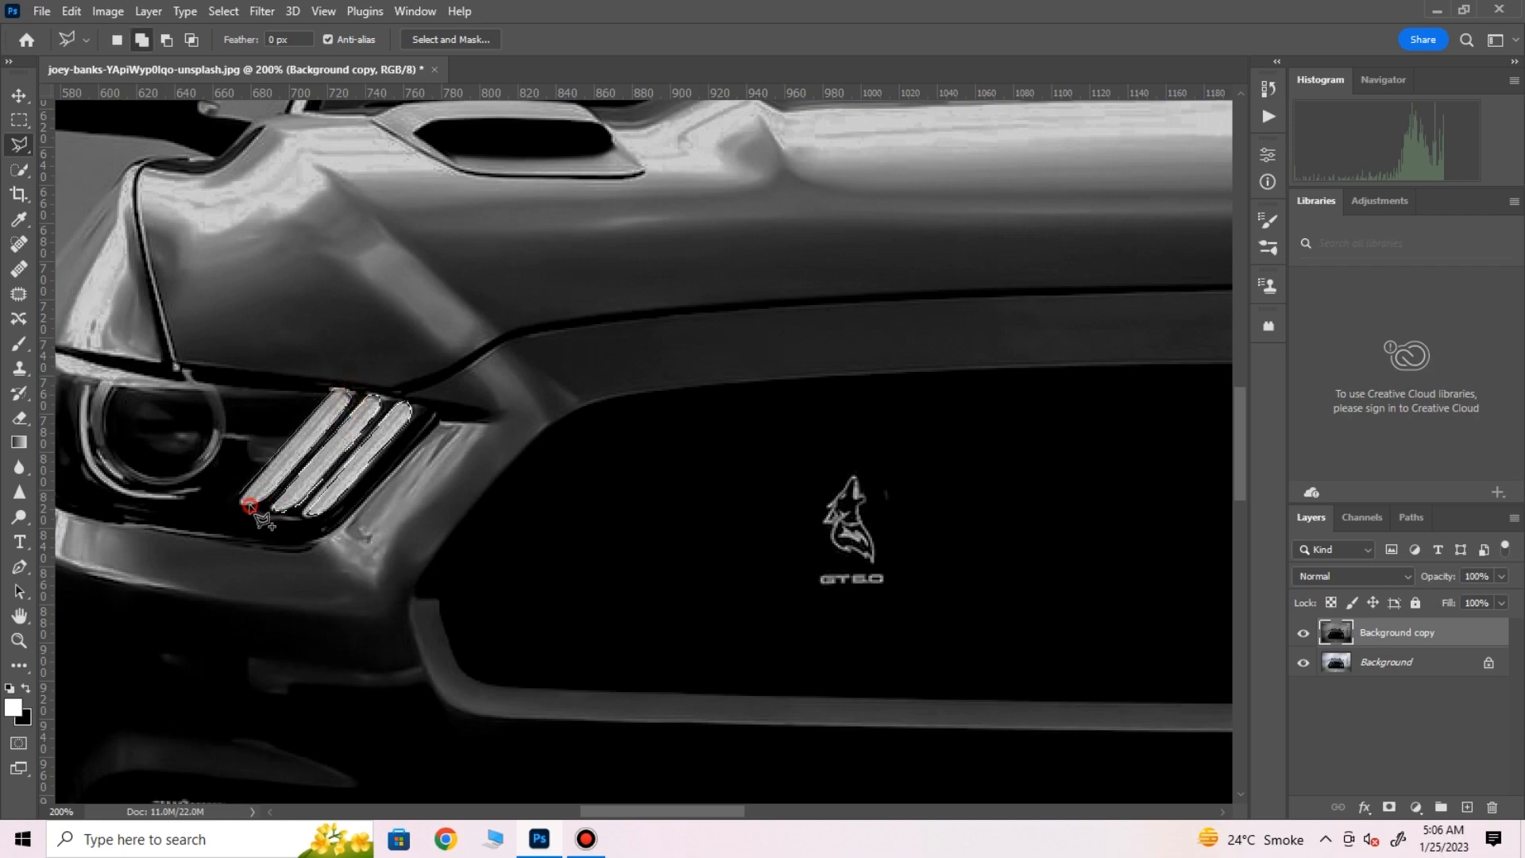
left_click(340, 393)
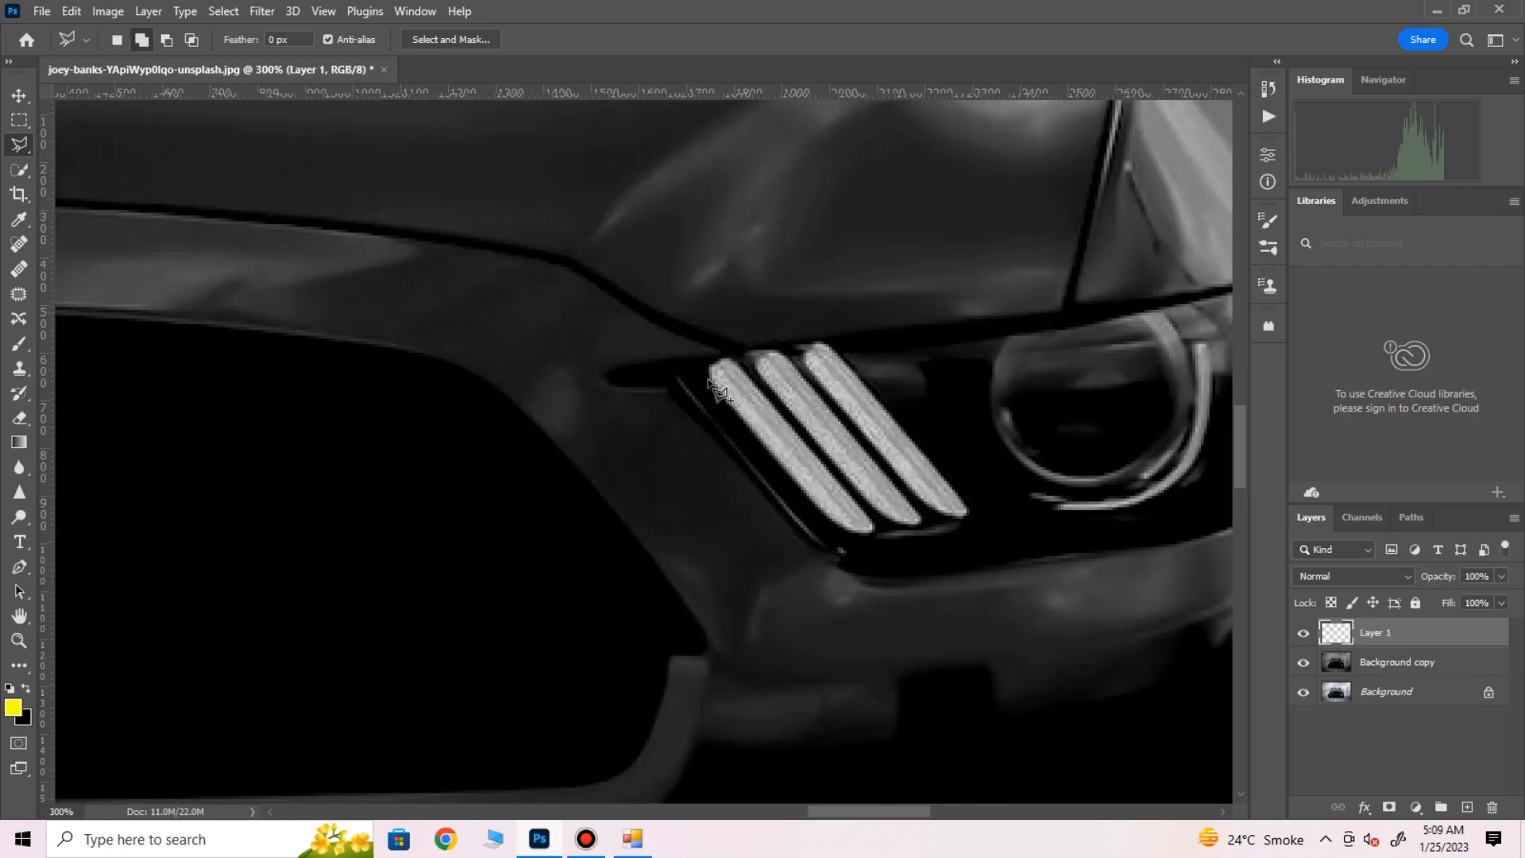
Add the right headlight's slanted bar nearest the grille to the selection with the Polygonal Lasso tool
left_click(709, 381)
left_click(830, 517)
left_click(854, 534)
left_click(872, 534)
left_click(871, 522)
left_click(740, 367)
left_click(724, 353)
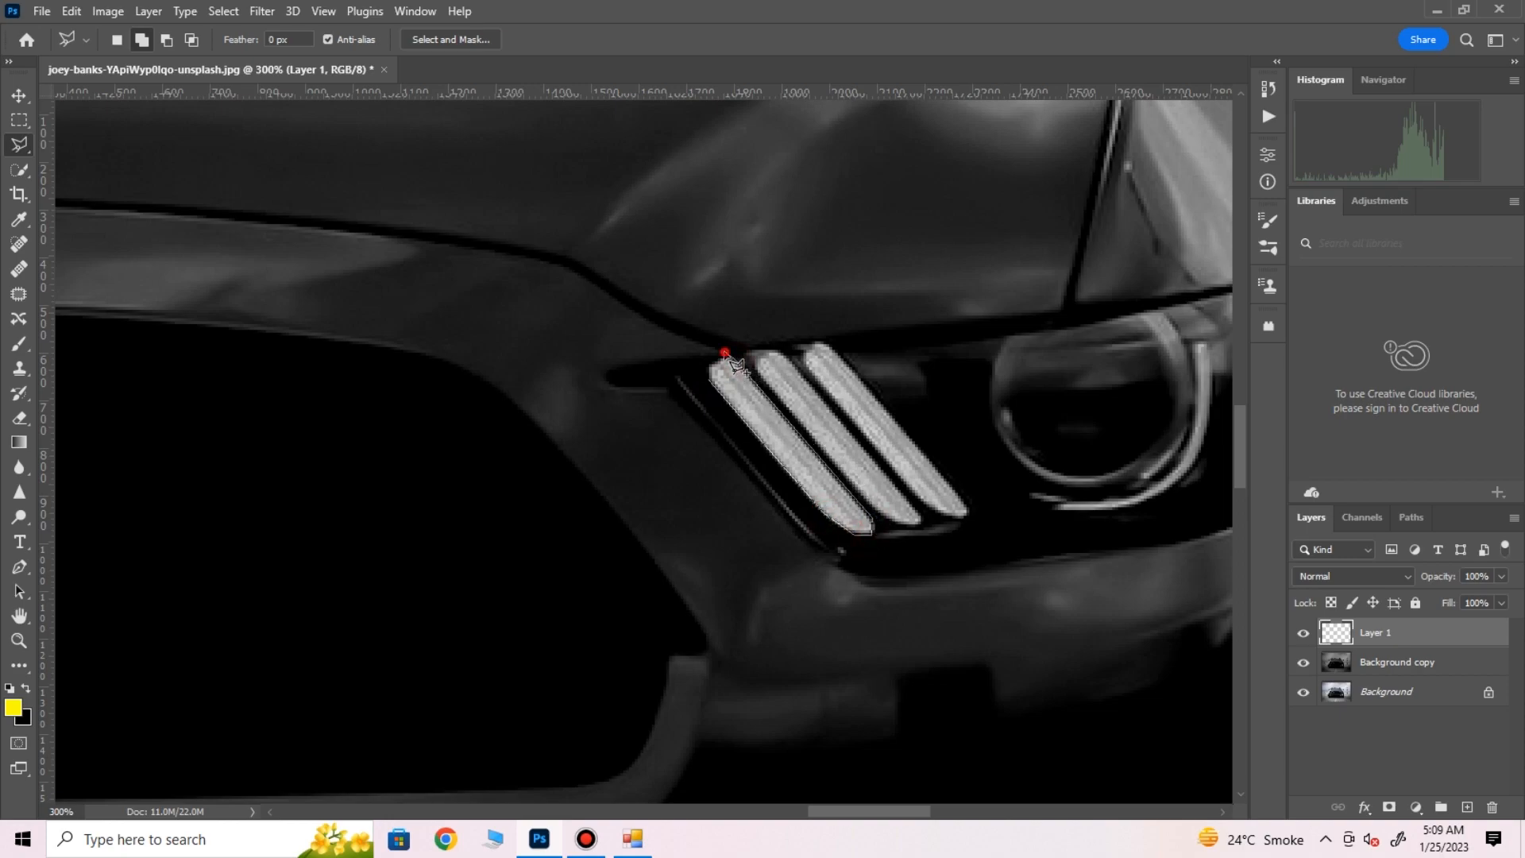
left_click(724, 352)
Outline the middle slanted bar of the right headlight and add it to the selection
left_click(771, 348)
left_click(923, 521)
left_click(908, 528)
left_click(892, 519)
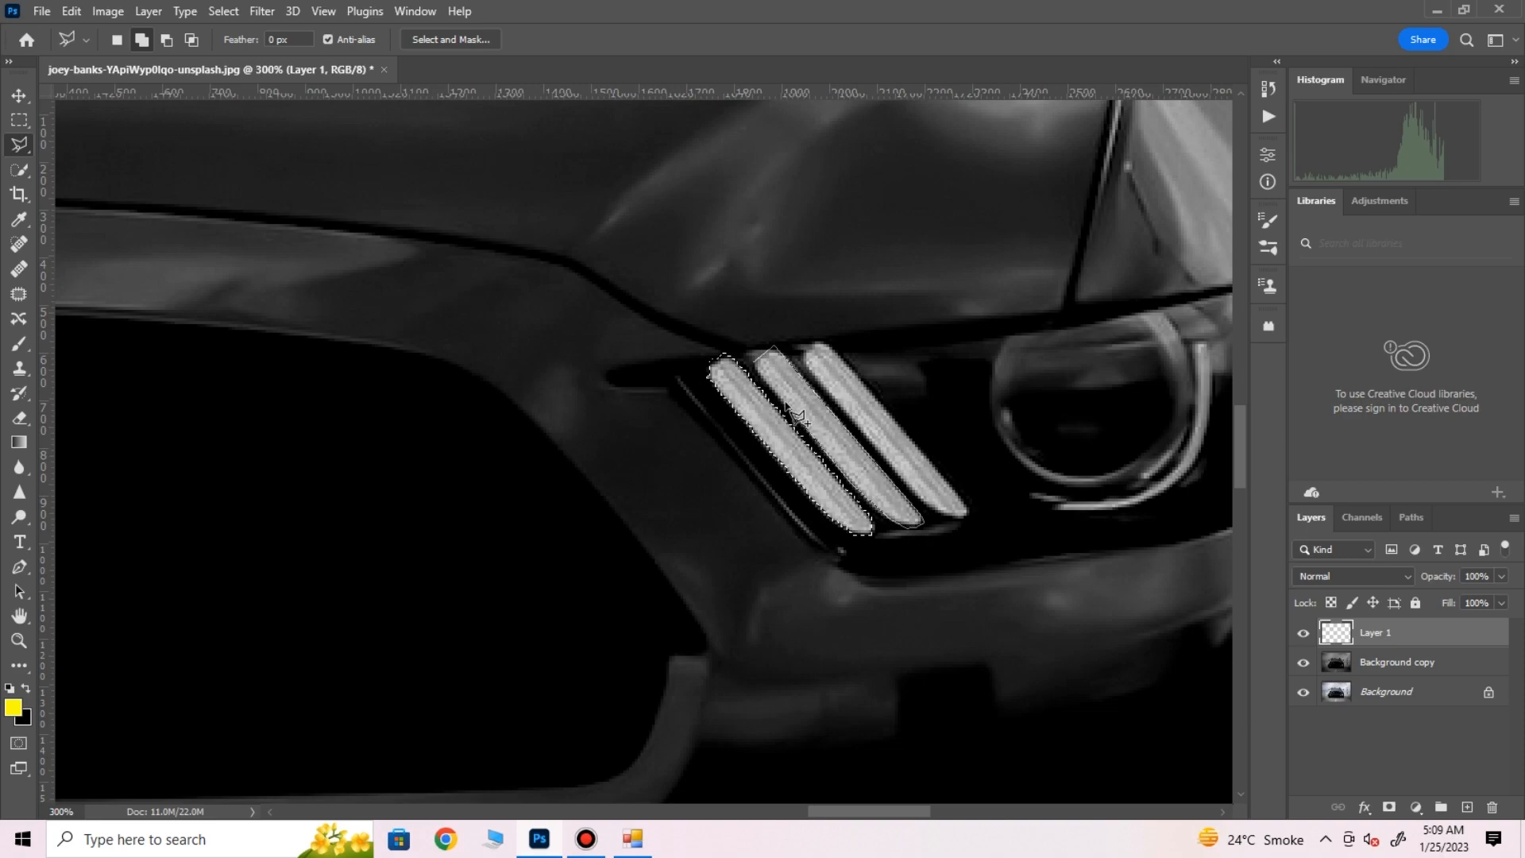
left_click(770, 348)
Add the right headlight's third slanted bar, the one nearest the round lamp, to the selection
left_click(818, 344)
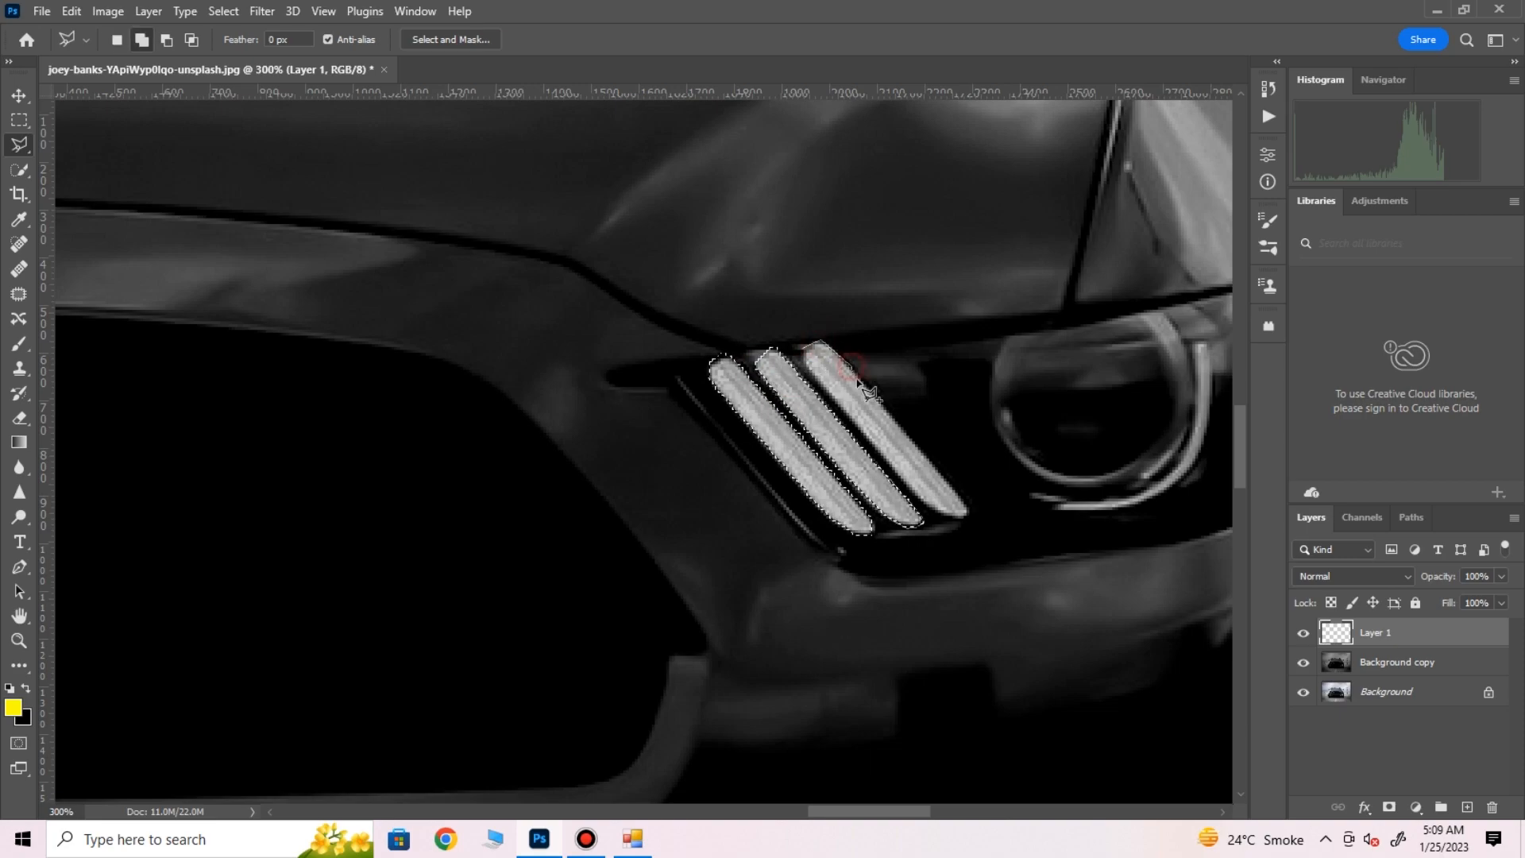
left_click(967, 496)
left_click(968, 512)
left_click(961, 517)
left_click(935, 513)
left_click(913, 494)
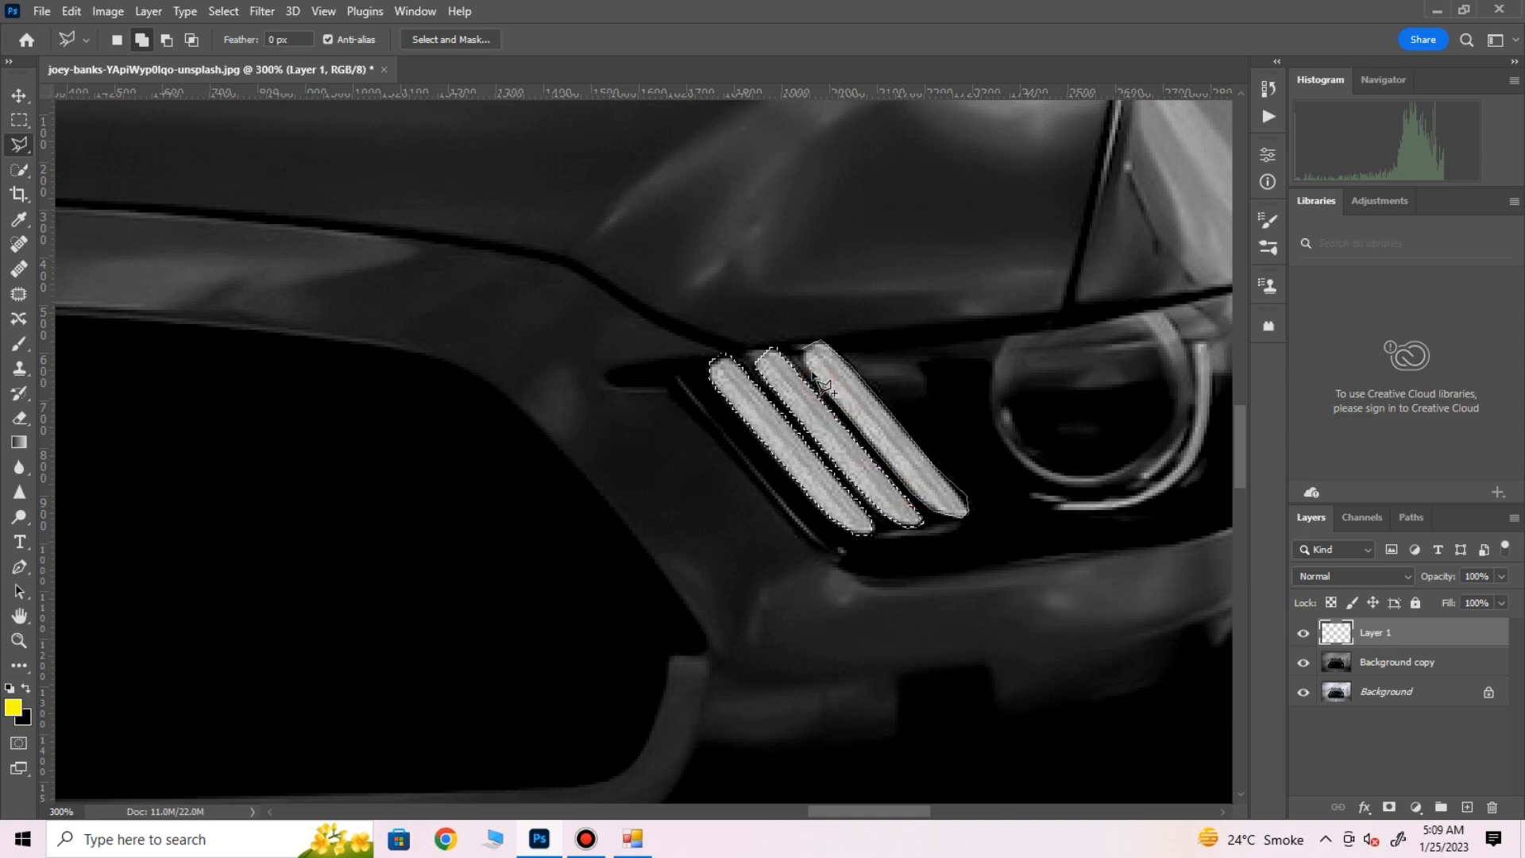
left_click(819, 348)
Paint the selected bars of both headlights yellow (fcff00) on Layer 1 with the Brush tool
key("ctrl+minus")
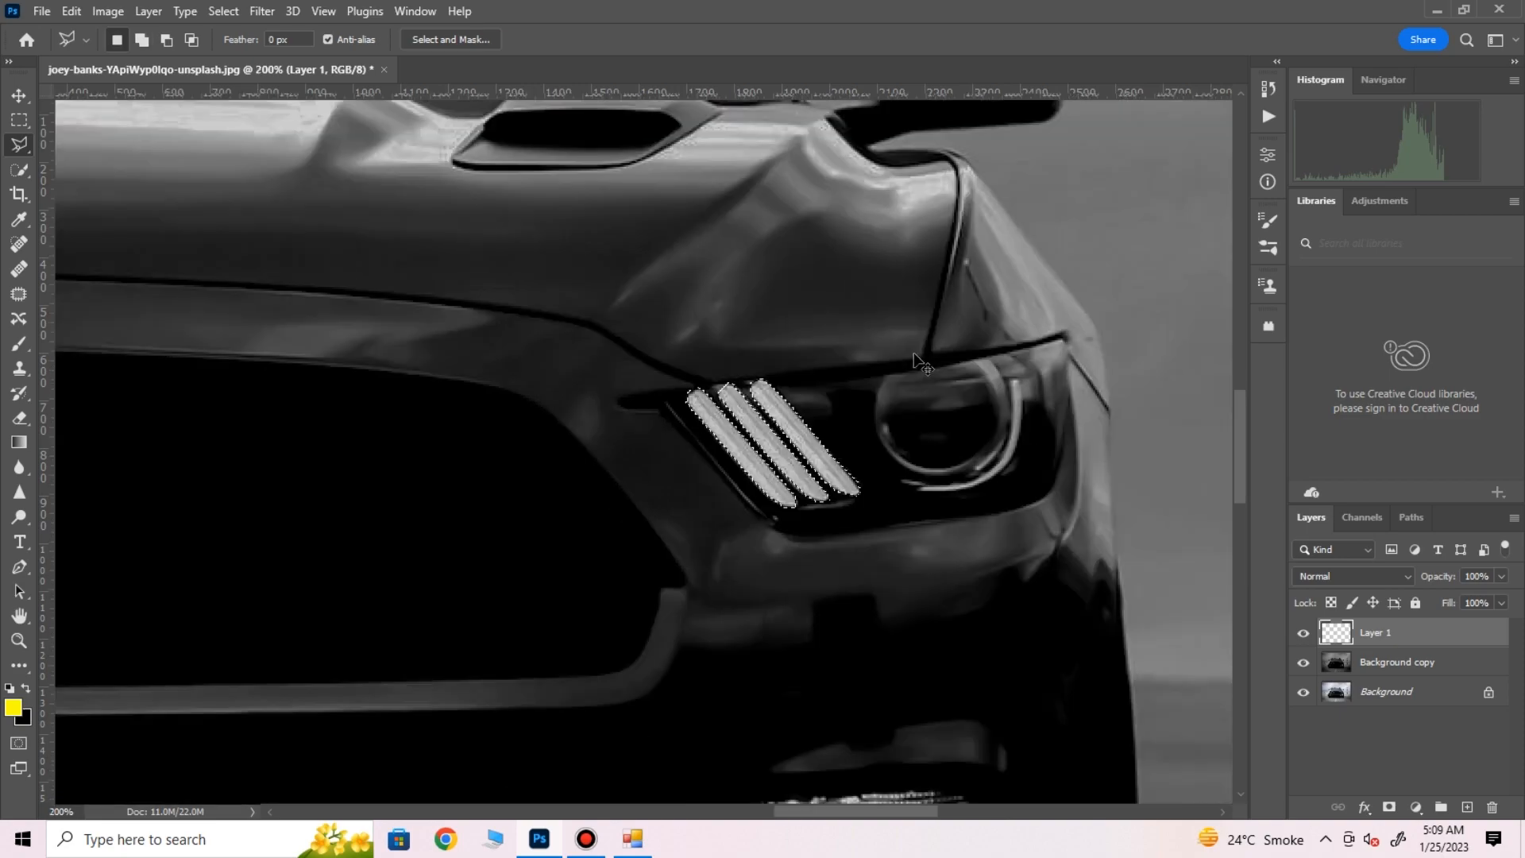
key("ctrl+minus")
left_click_drag(722, 811, 664, 809)
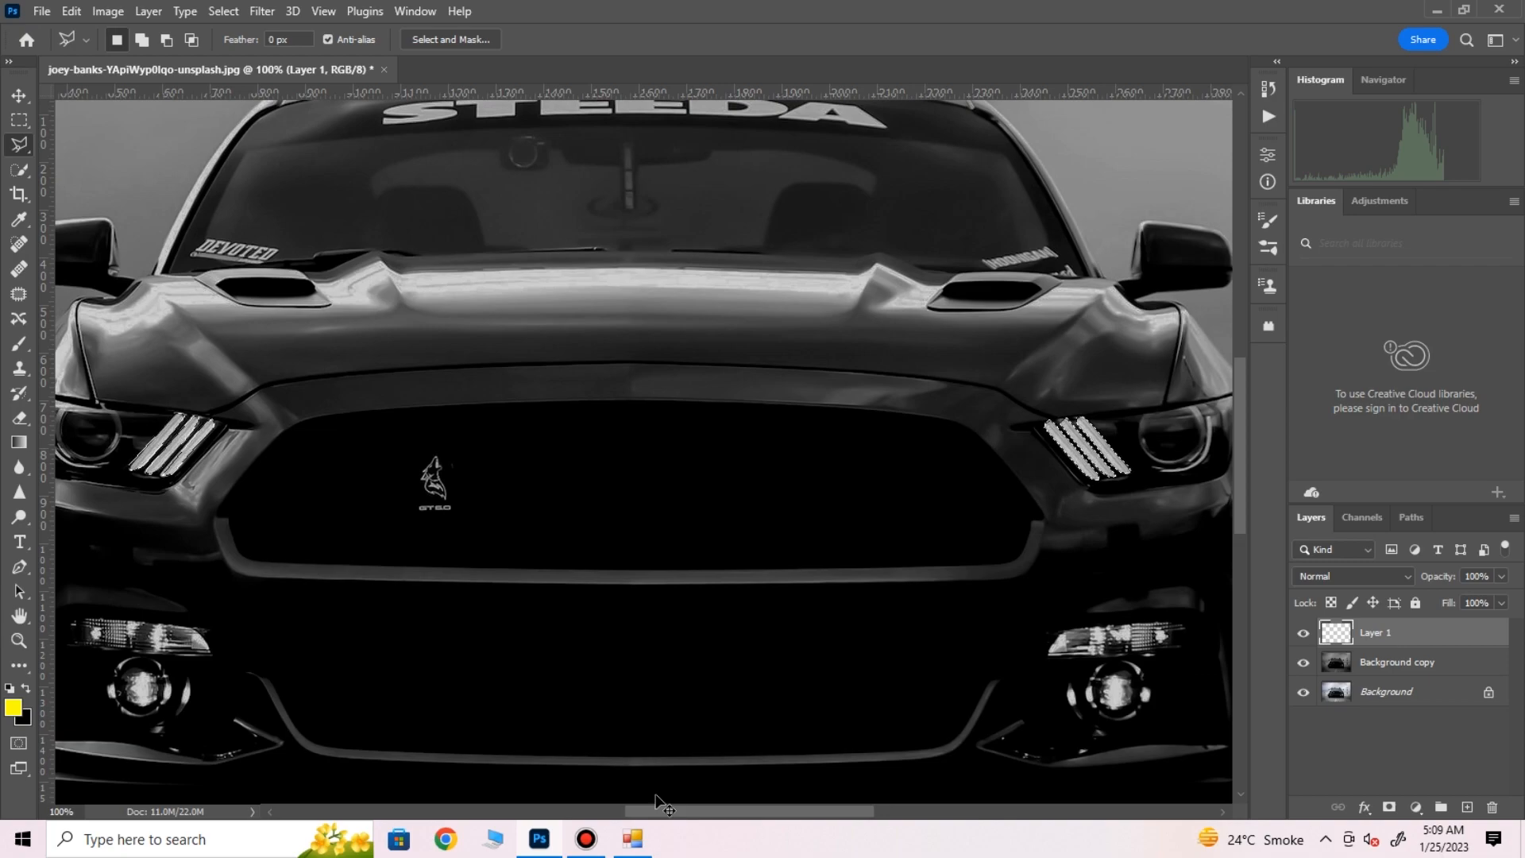
key("ctrl+minus")
left_click(13, 706)
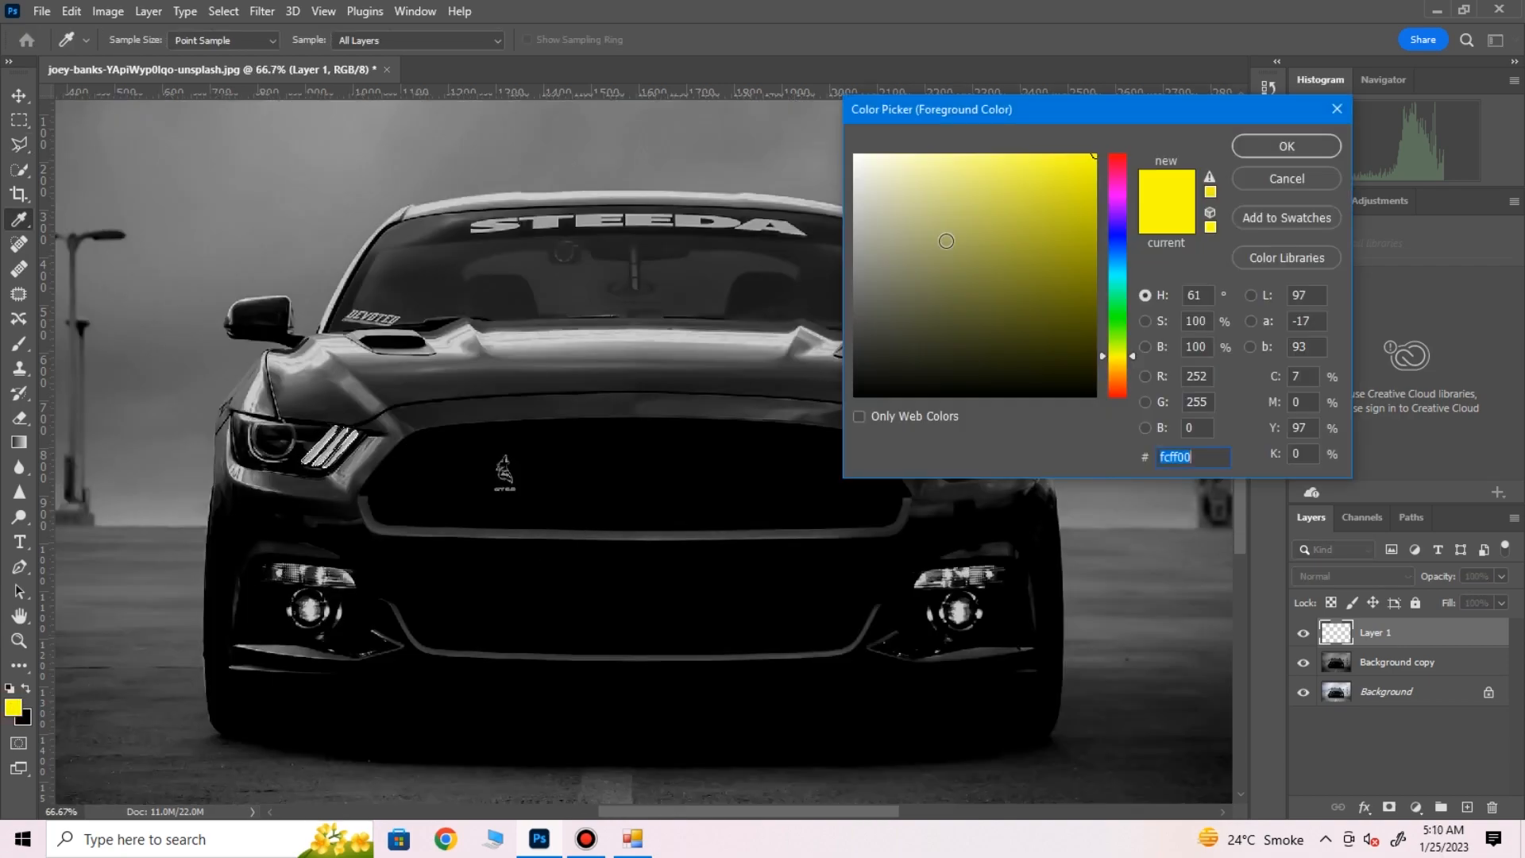
left_click(1287, 146)
key("l")
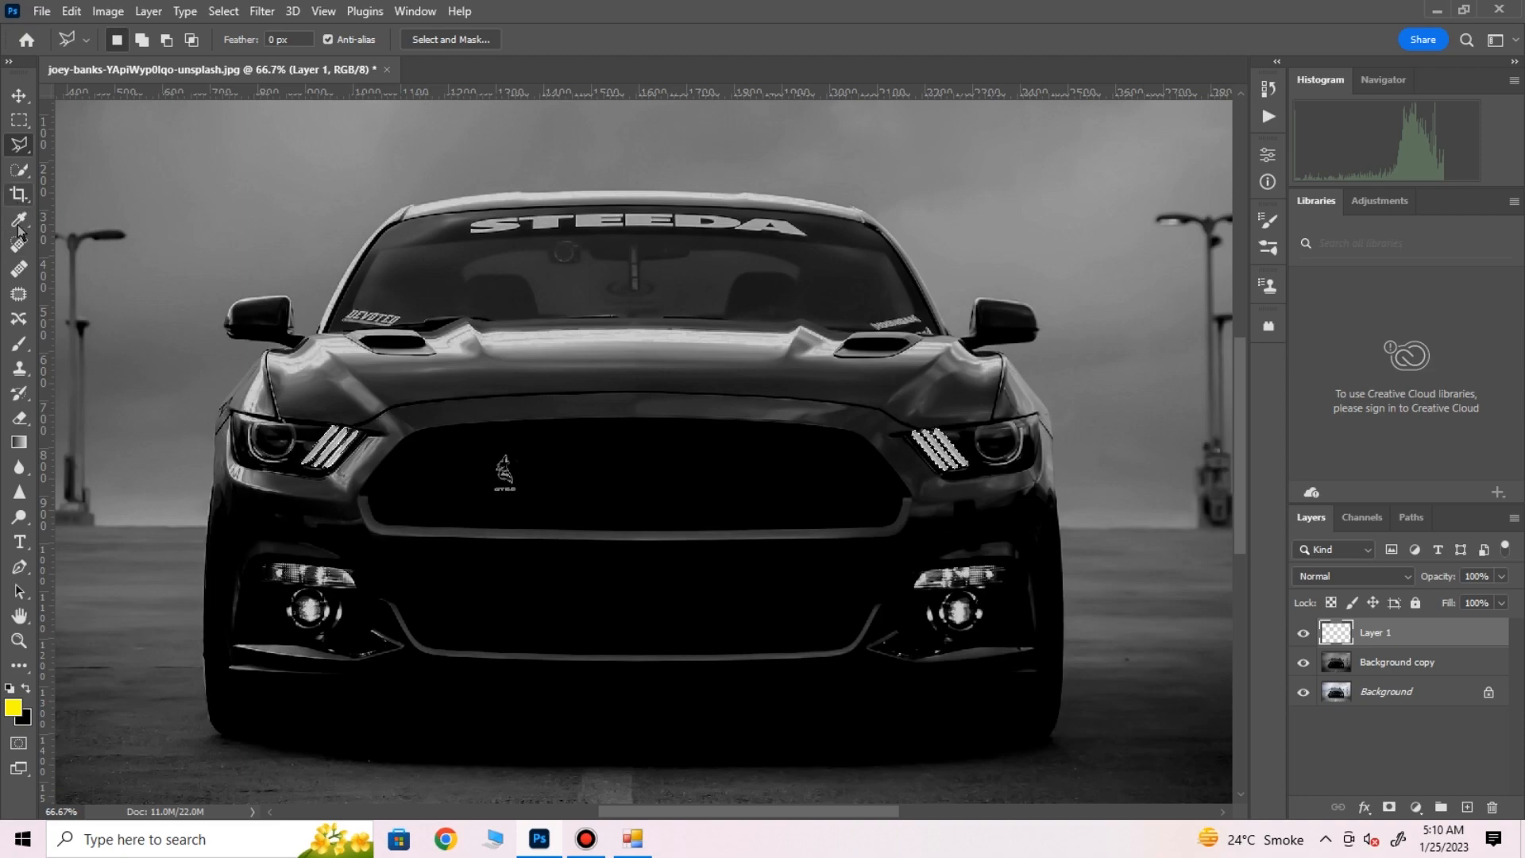
left_click(19, 343)
mouse_move(273, 455)
left_mouse_down()
mouse_move(305, 464)
mouse_move(353, 437)
left_mouse_up()
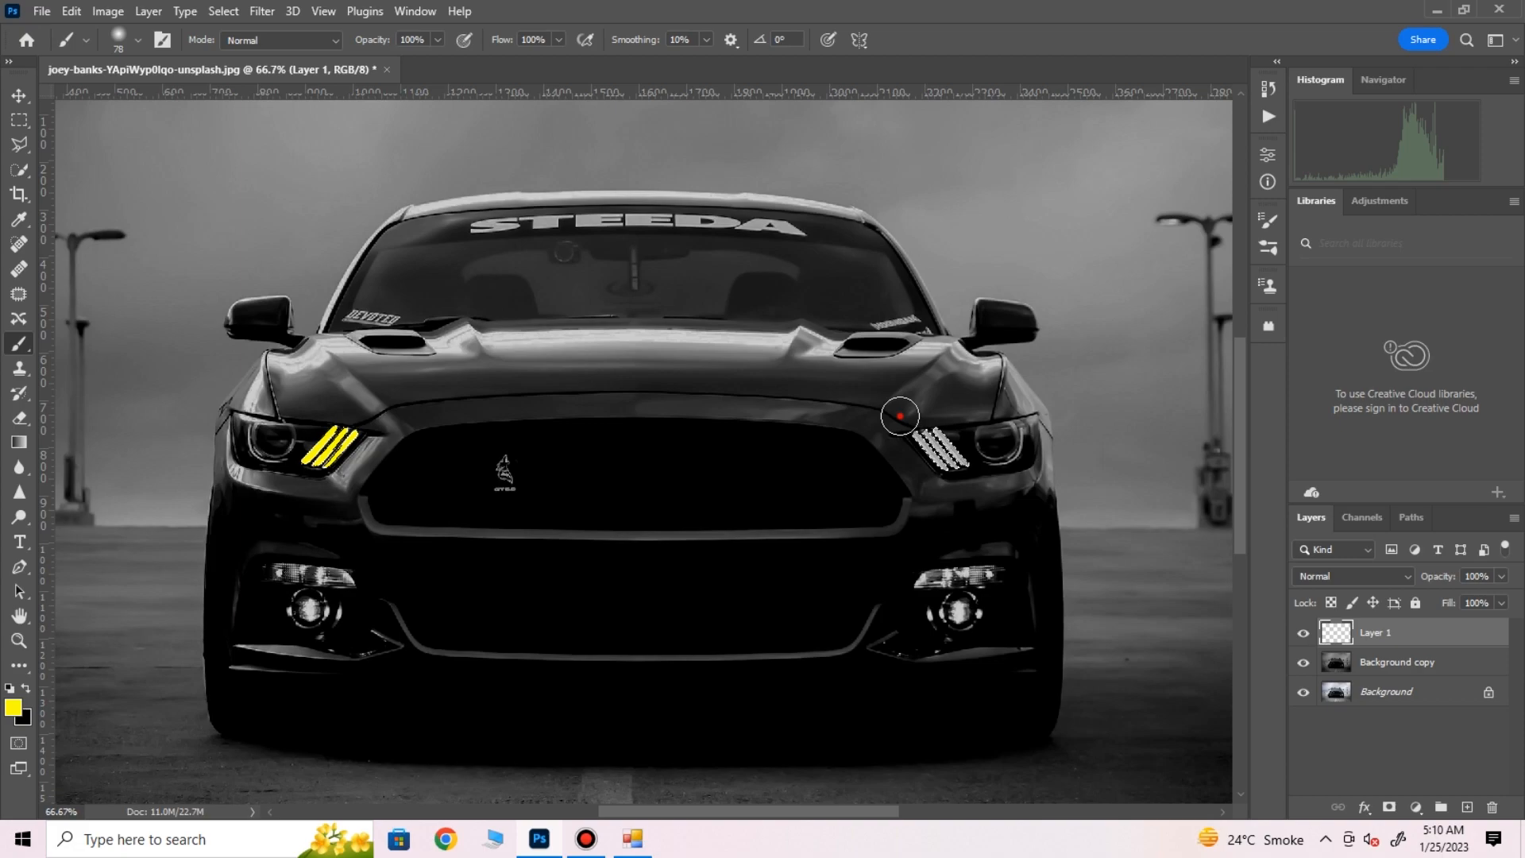
left_click_drag(900, 416, 962, 464)
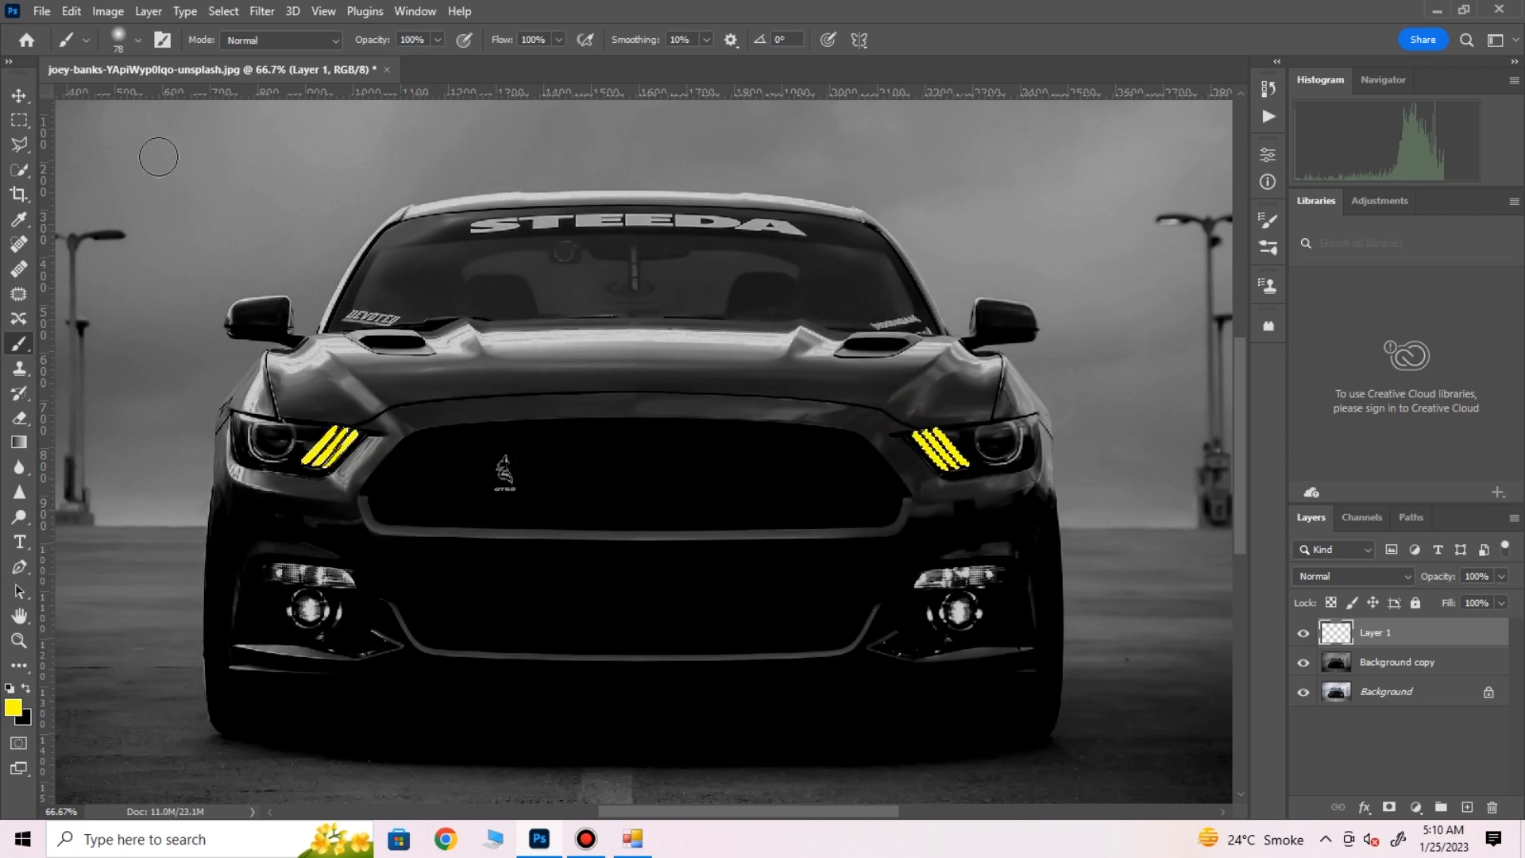
Deselect the painted headlight bars
left_click(19, 169)
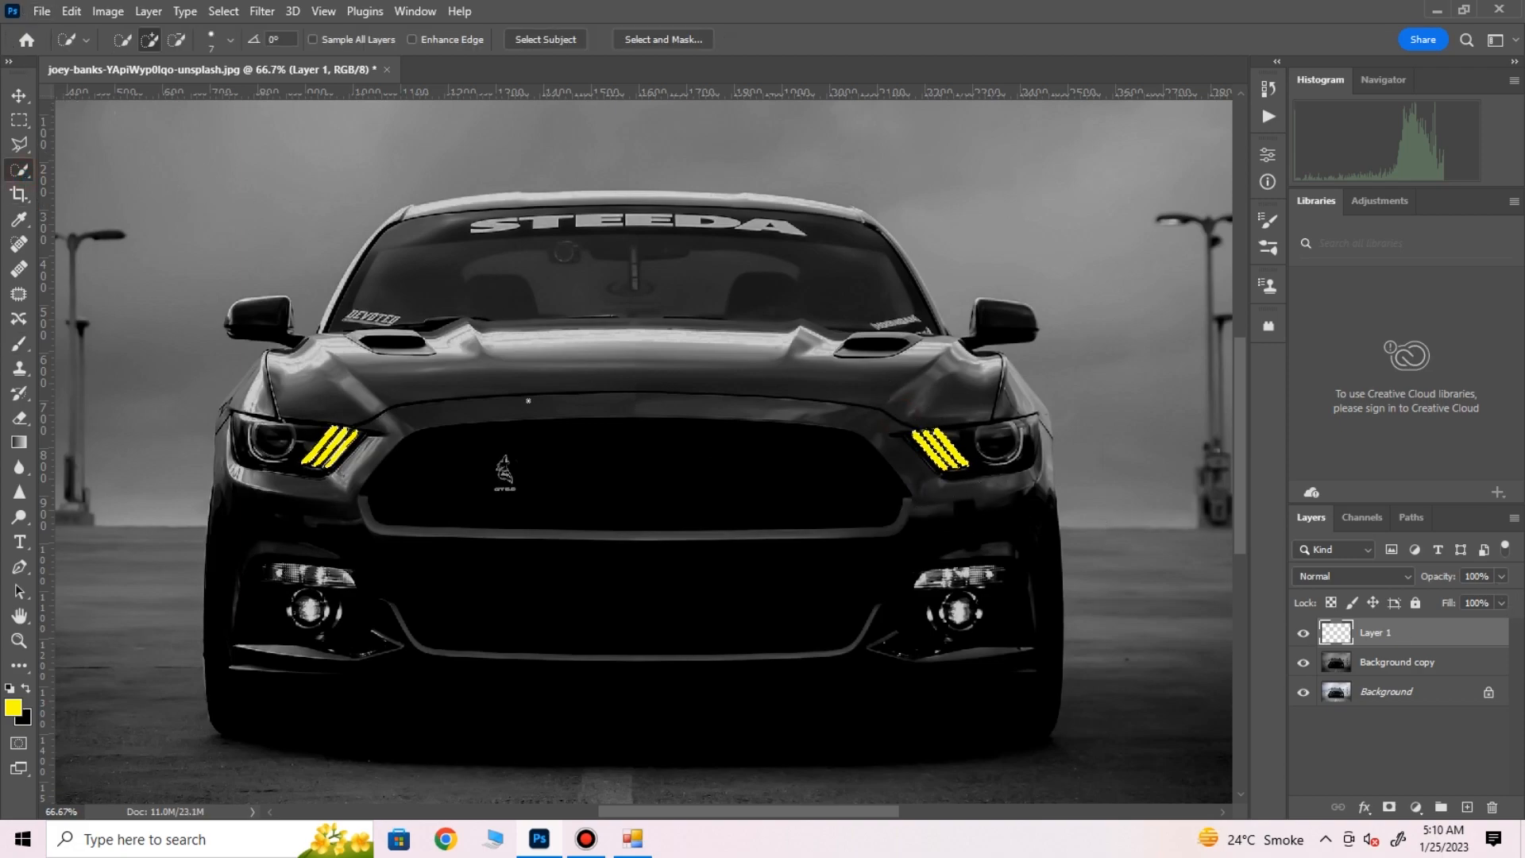
right_click(504, 405)
left_click(538, 416)
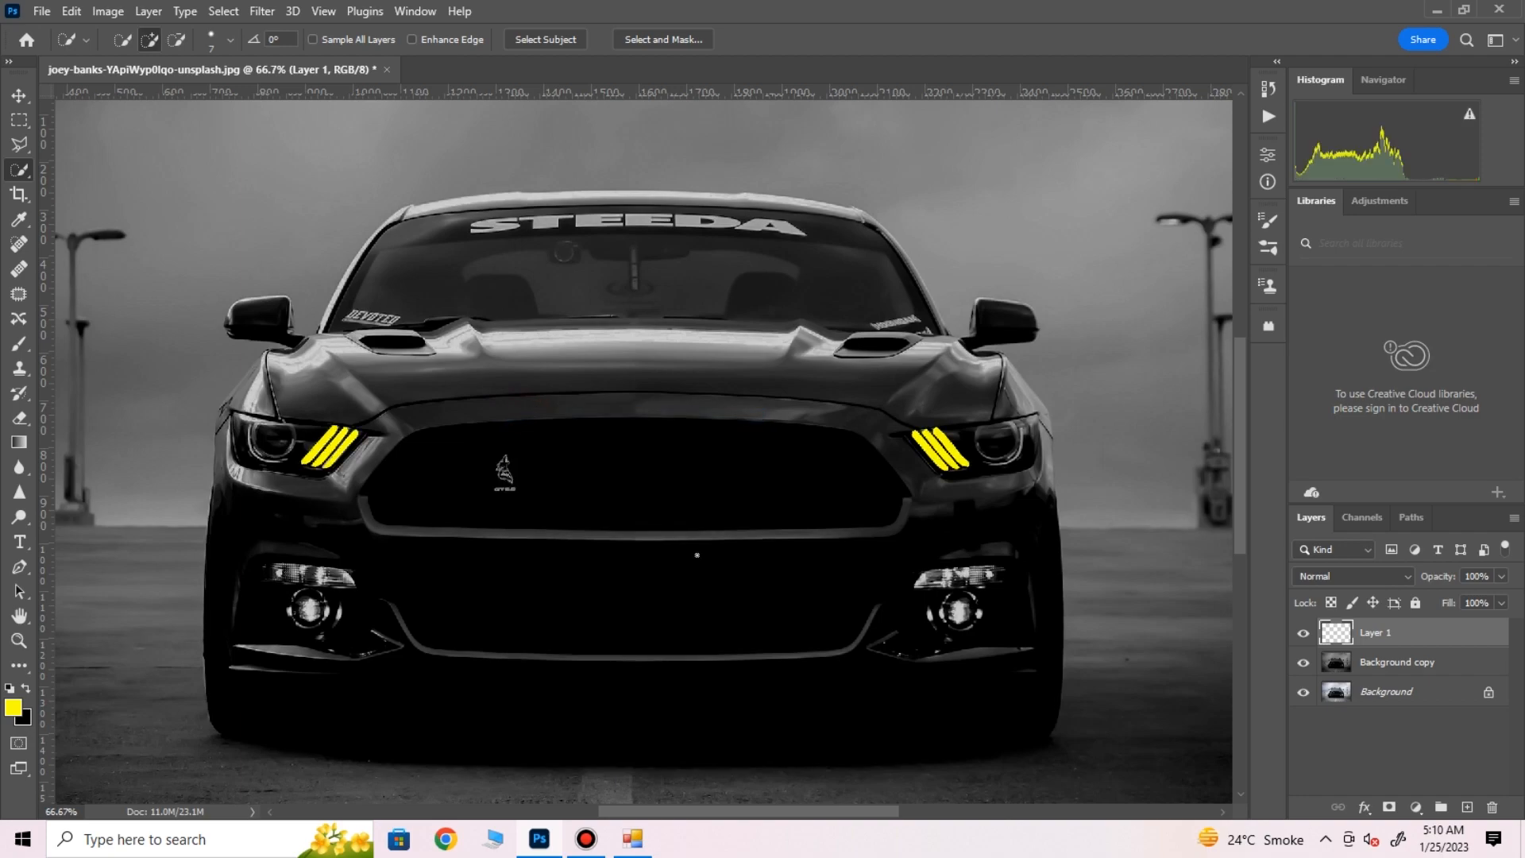
Add a Hue/Saturation adjustment layer above Layer 1 and set its Hue to +120
left_click(1416, 807)
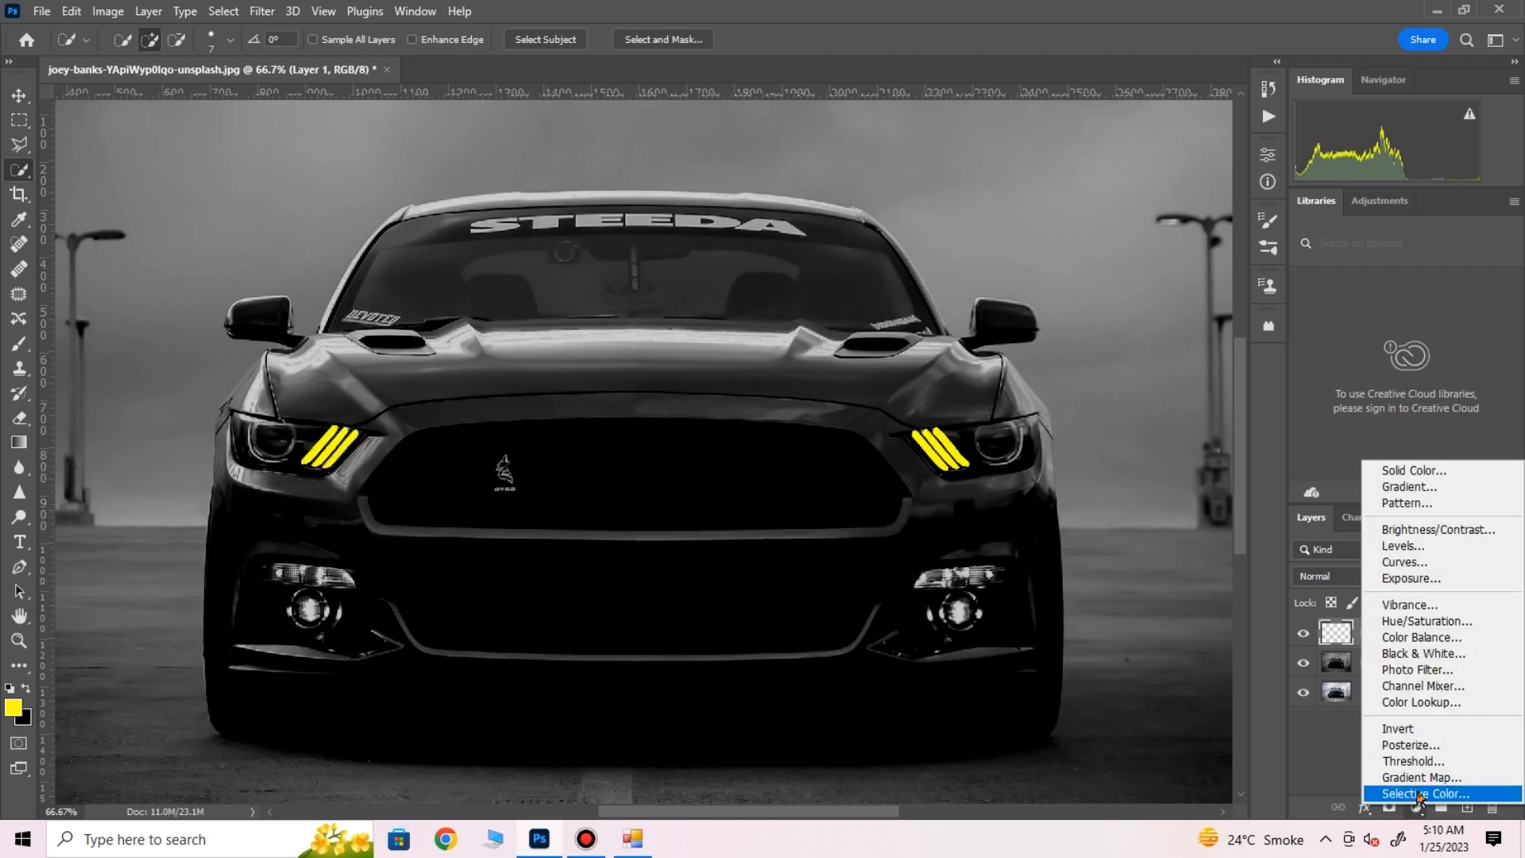
left_click(1409, 622)
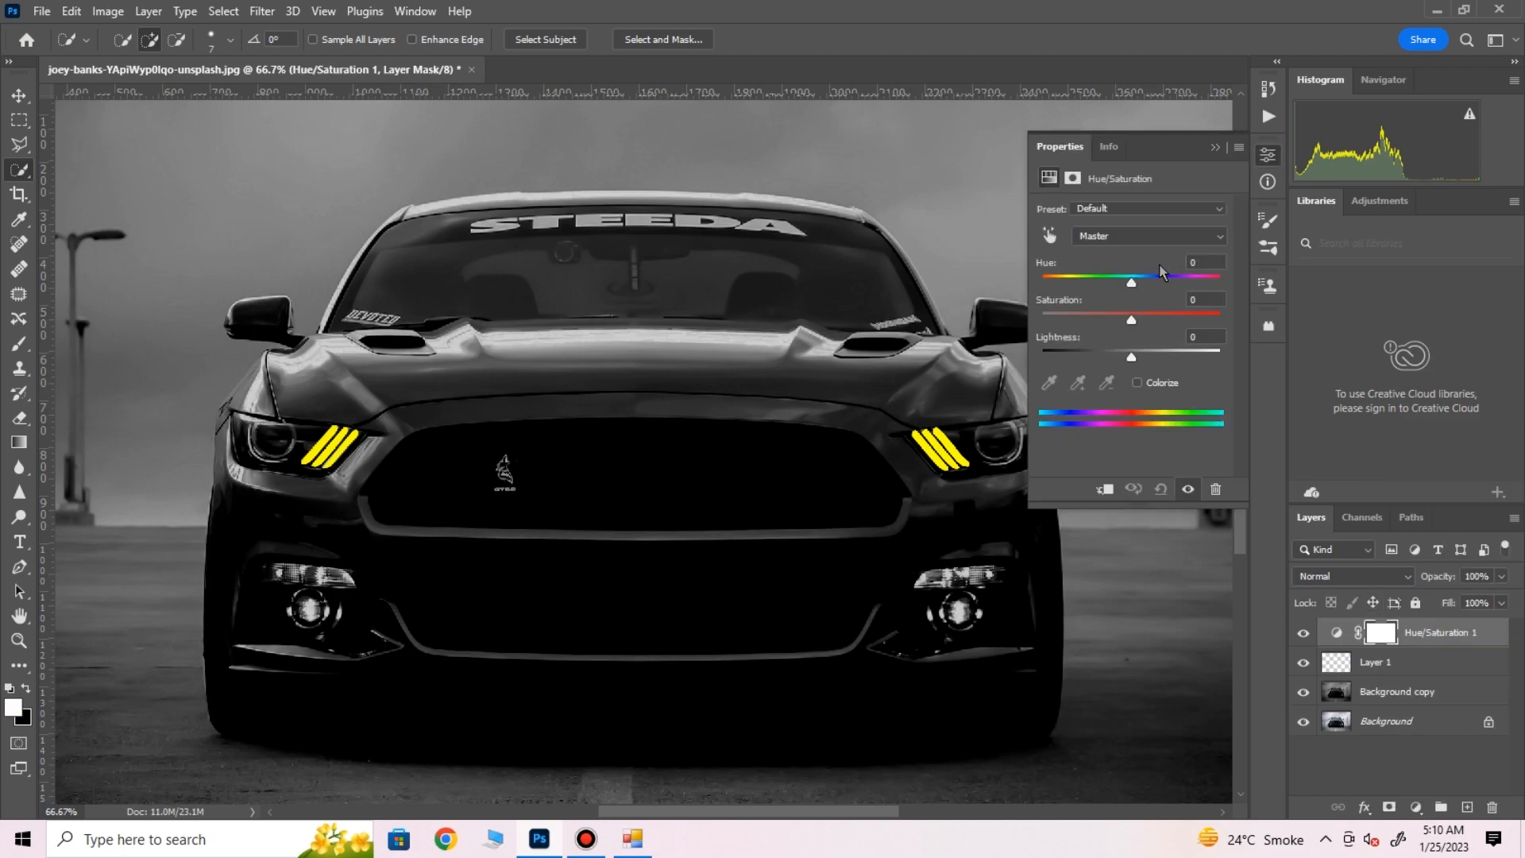
left_click_drag(1148, 286, 1198, 276)
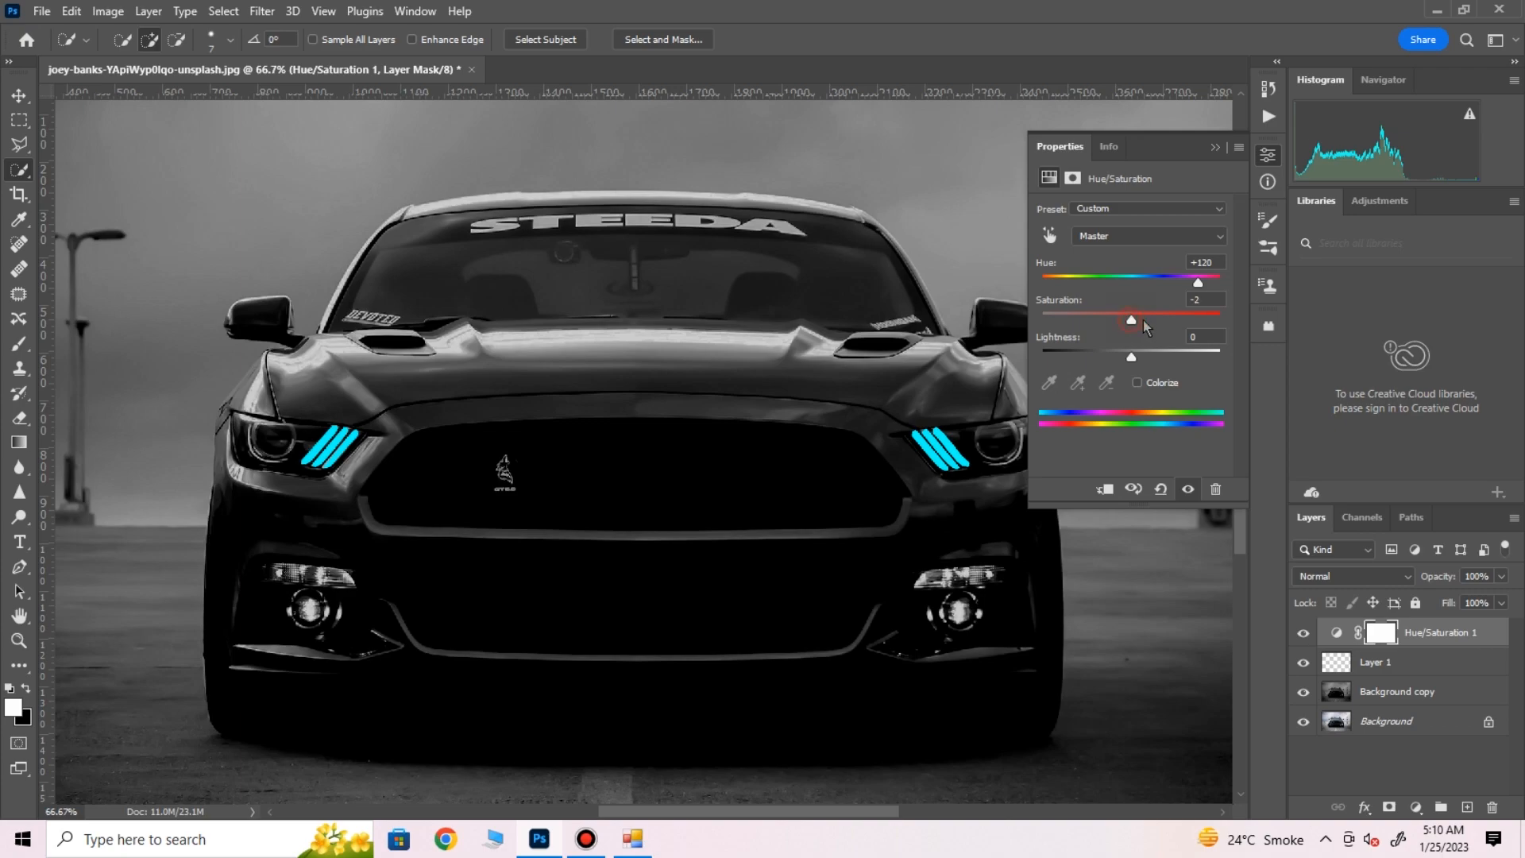
Adjust the Saturation of the Hue/Saturation adjustment layer above the painted headlight bars
left_click_drag(1175, 320, 1184, 315)
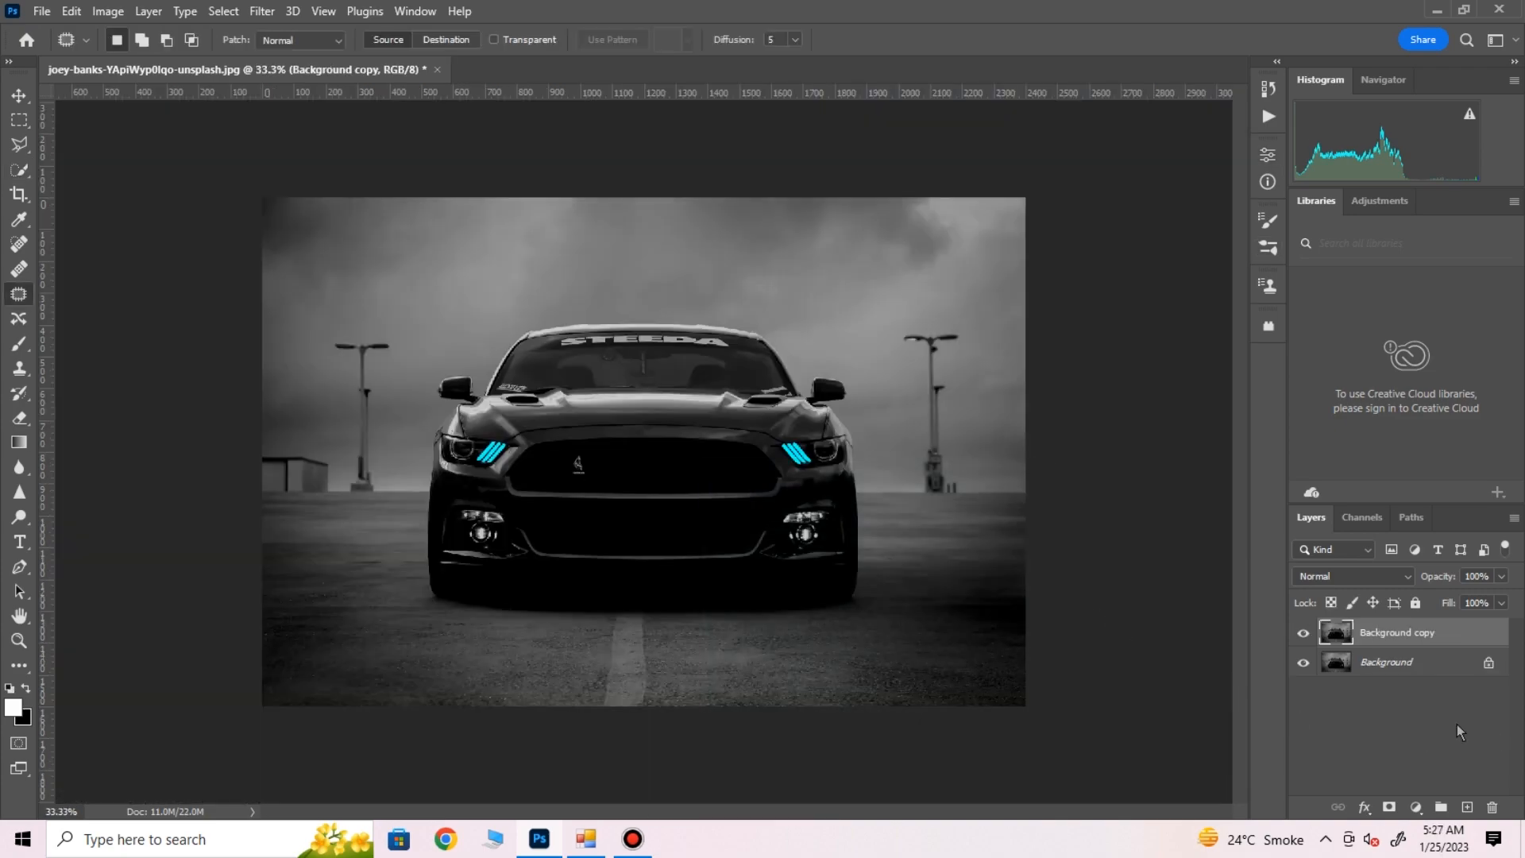
Create a new layer above Background copy and set the Brush tool's foreground colour to white
left_click(1467, 807)
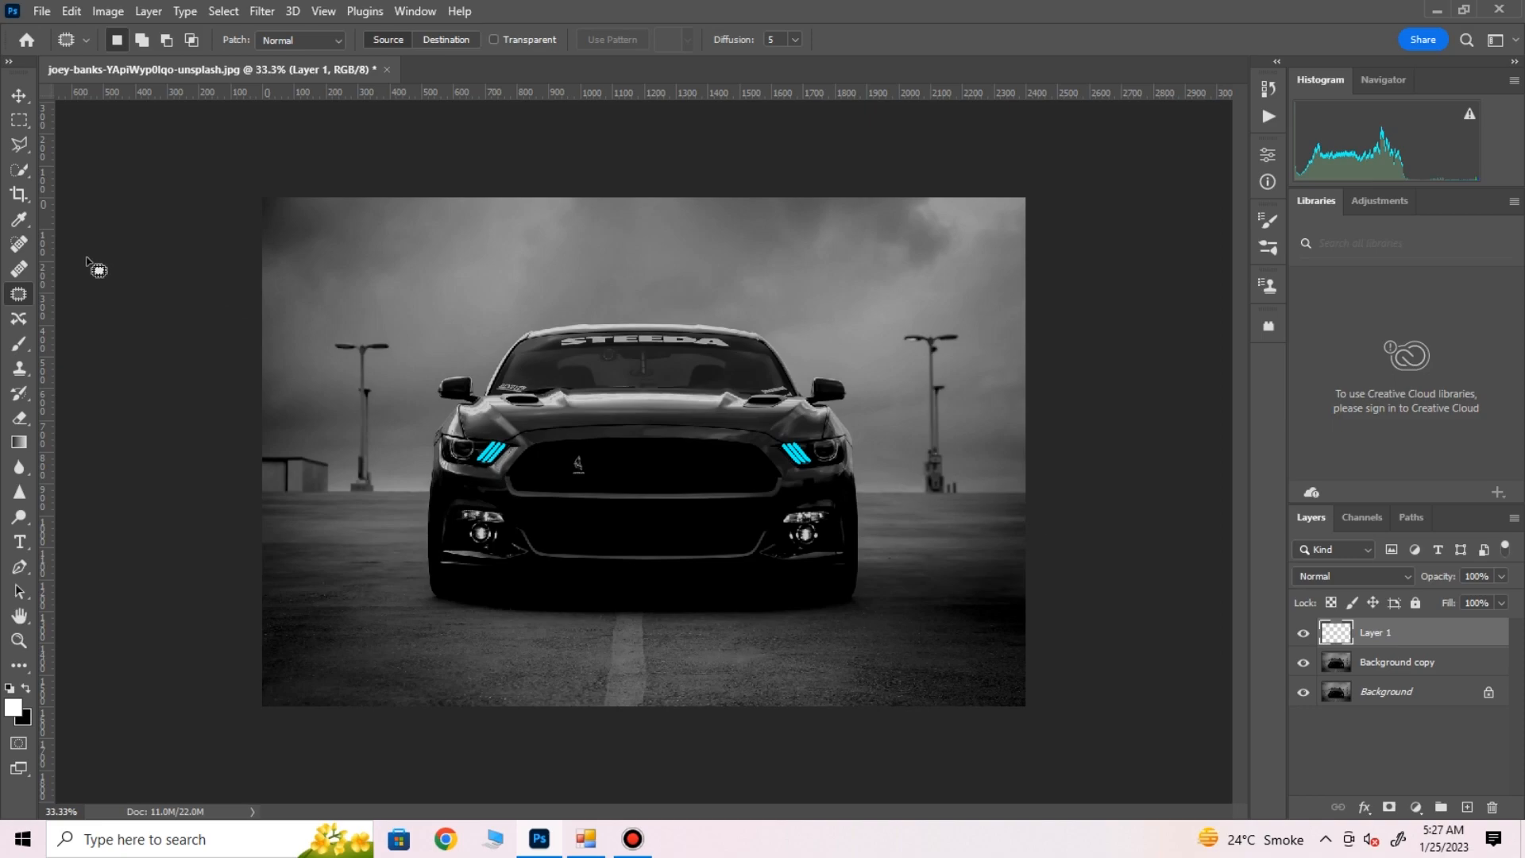
left_click(19, 343)
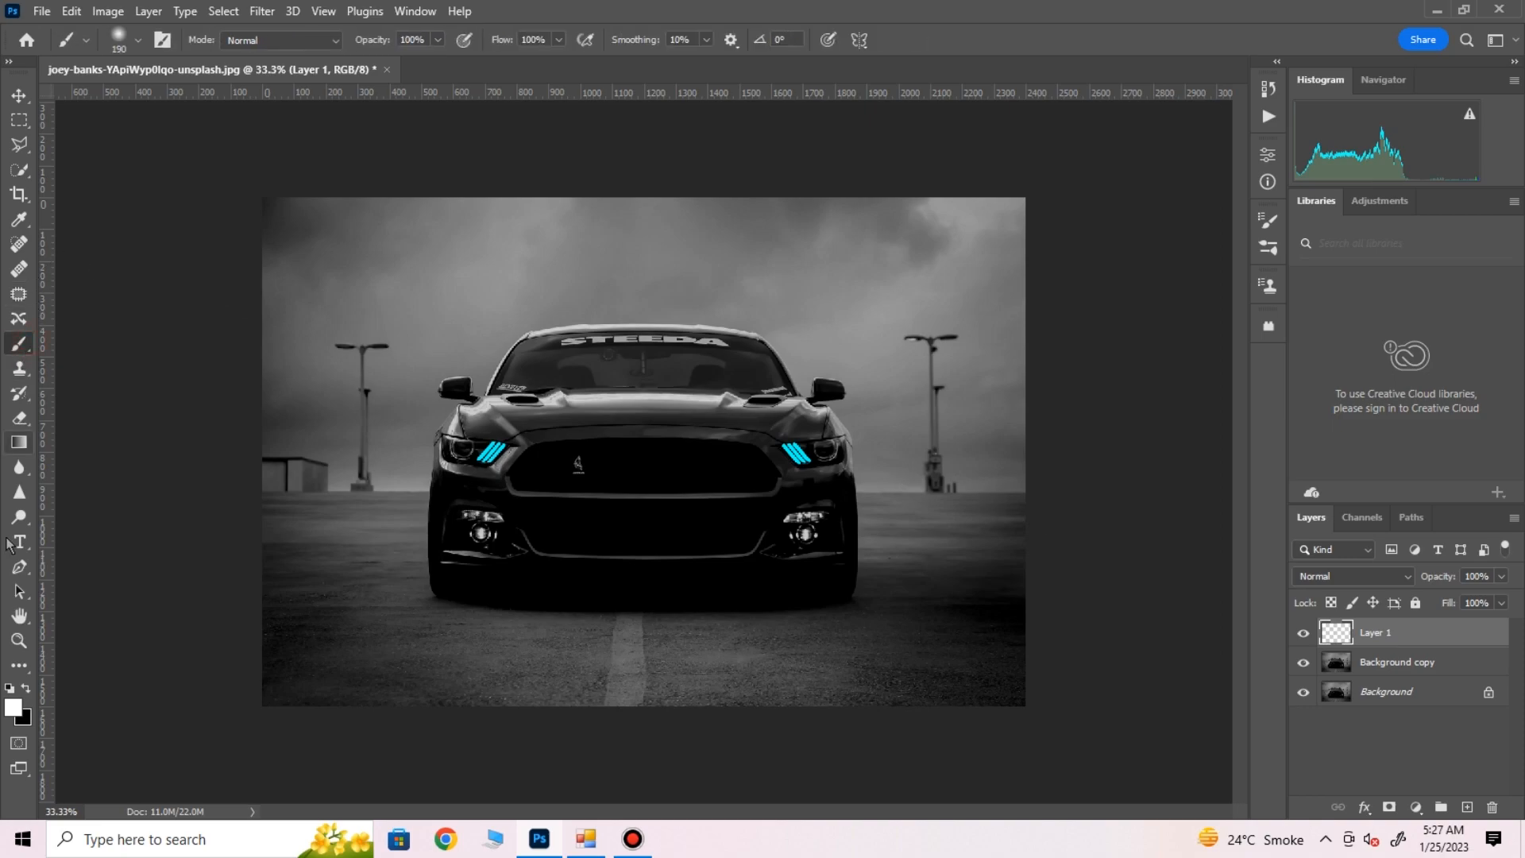
left_click(13, 706)
mouse_move(950, 182)
left_mouse_down()
mouse_move(855, 171)
mouse_move(854, 154)
left_mouse_up()
left_click(827, 170)
left_click(1264, 156)
Dab a white glow onto both round headlamps on Layer 1 with a 183 px Soft Round brush
key("b")
left_click(138, 40)
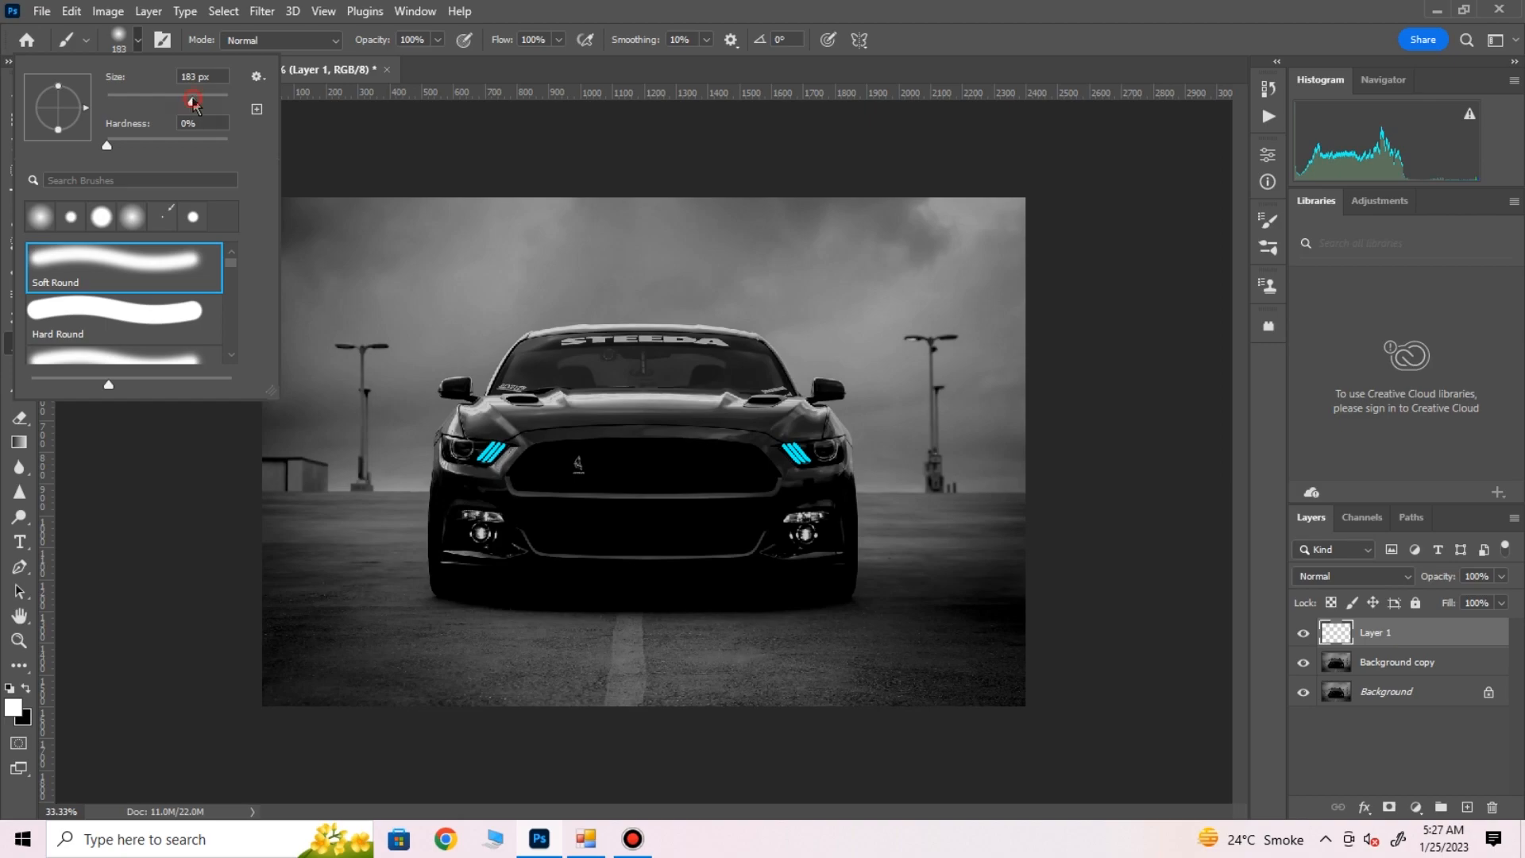
left_click_drag(192, 101, 192, 101)
left_click(44, 216)
key("ctrl+plus")
key("ctrl+plus")
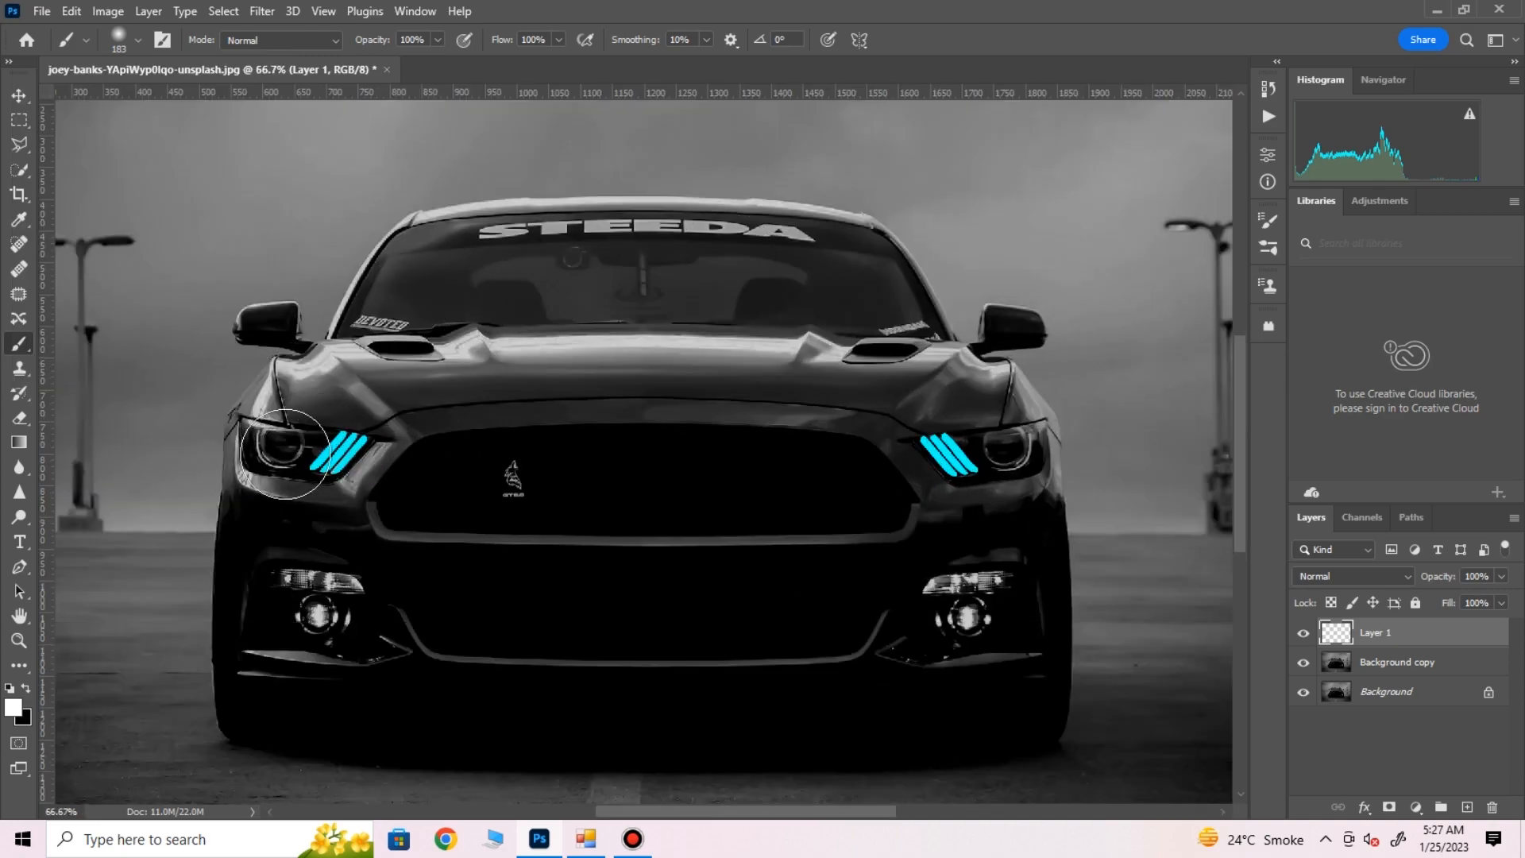
left_click(284, 451)
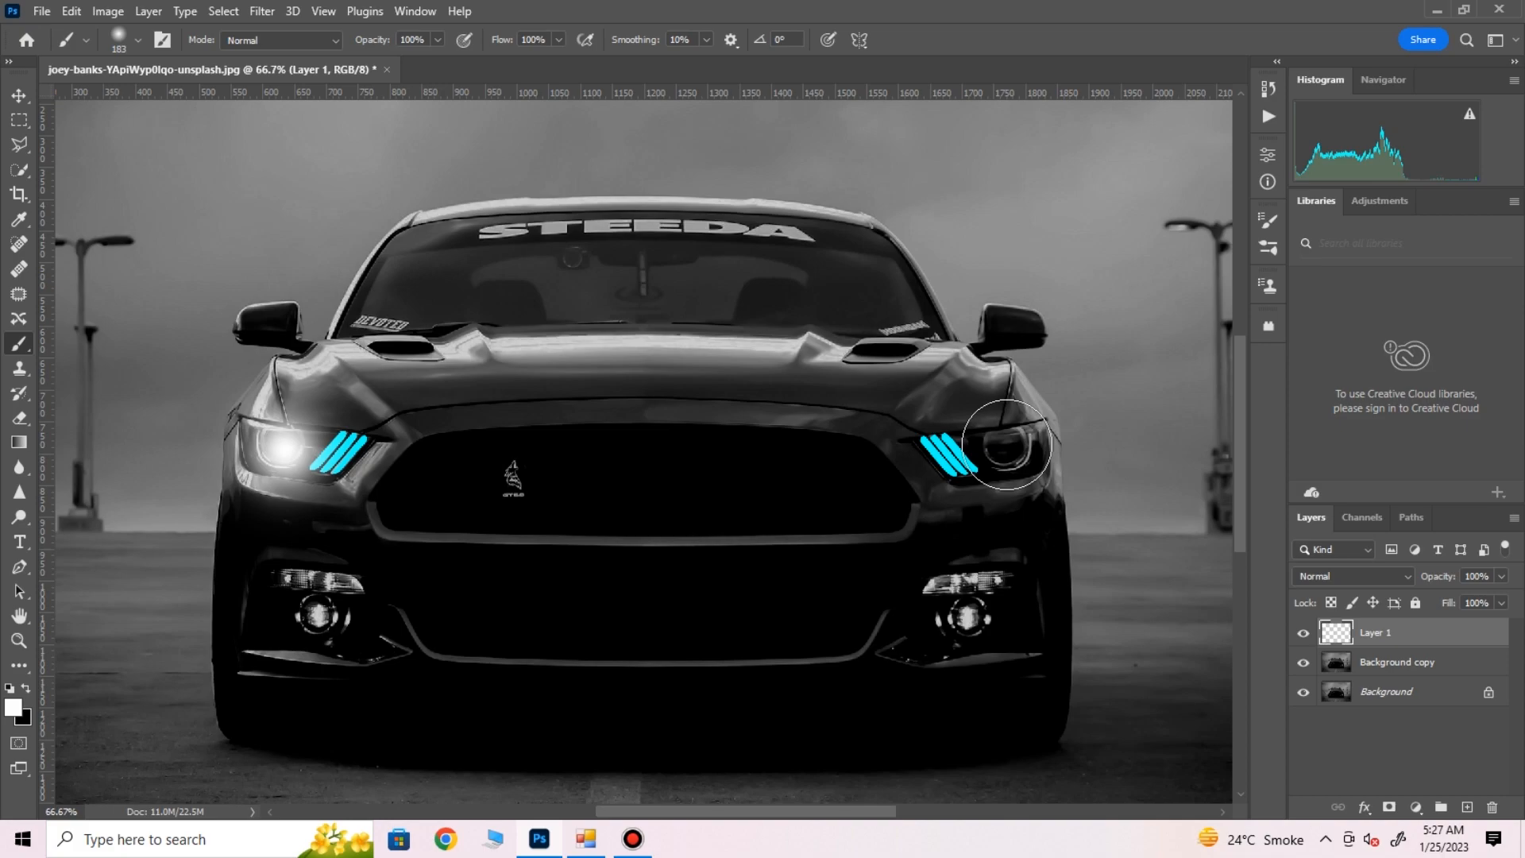
left_click(1013, 442)
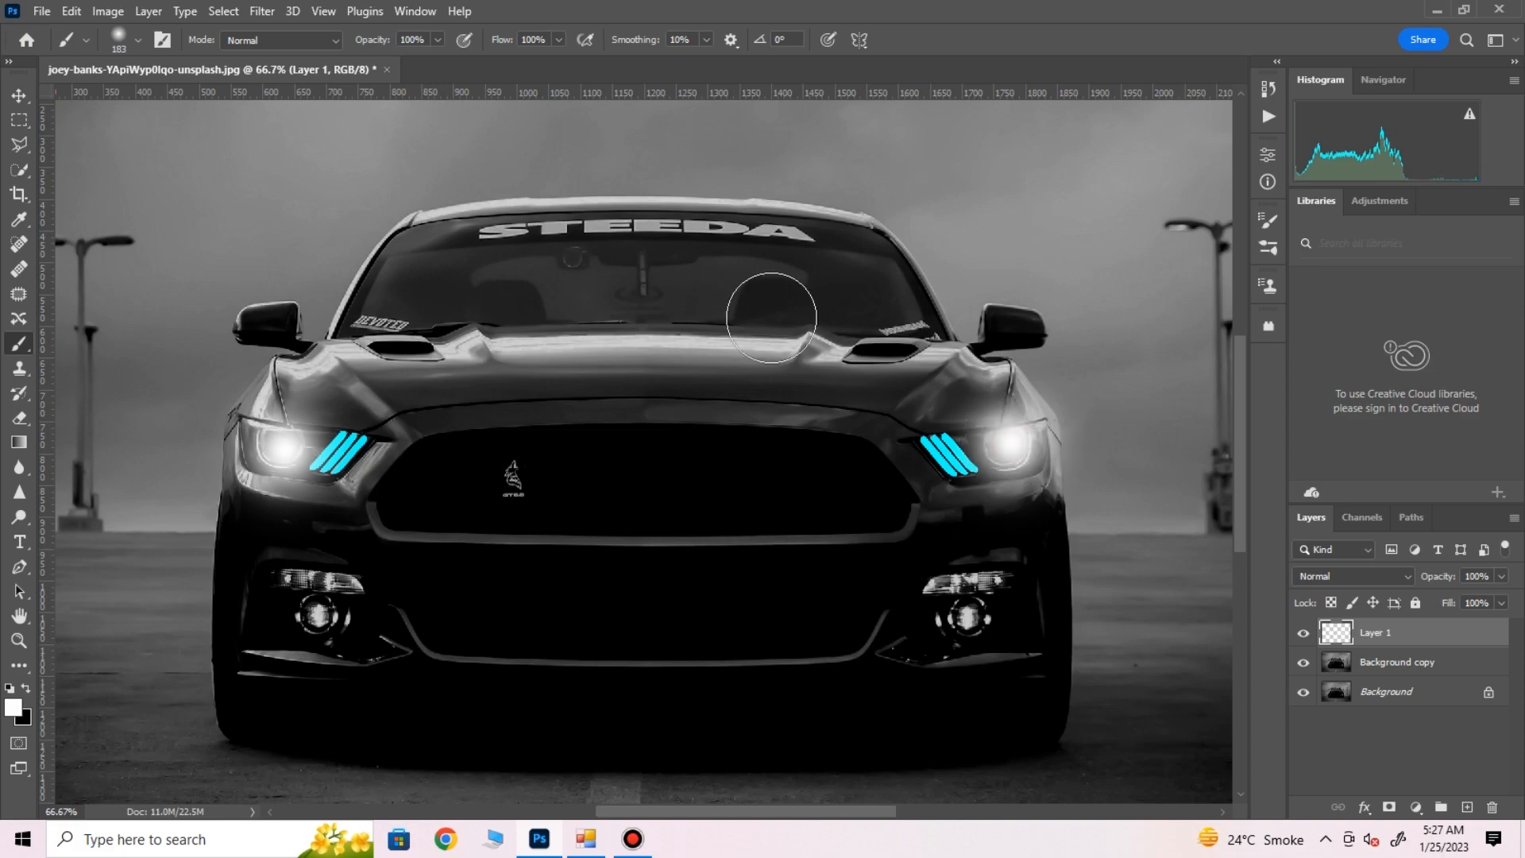
Reduce the brush size to 127 px and dab a white glow onto both fog lights
left_click(139, 41)
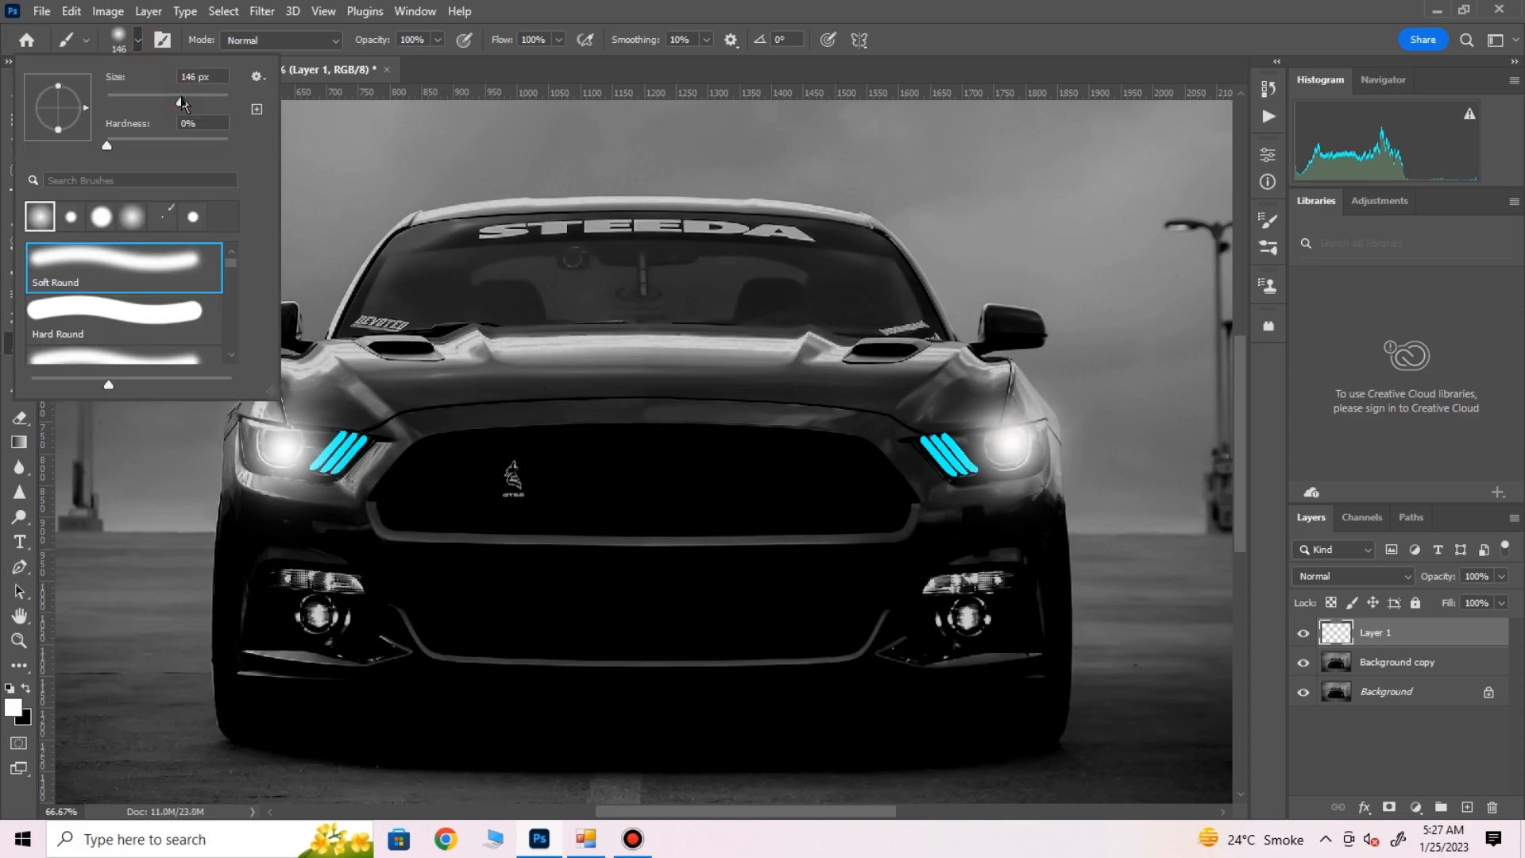
left_click_drag(180, 102, 174, 102)
left_click(320, 610)
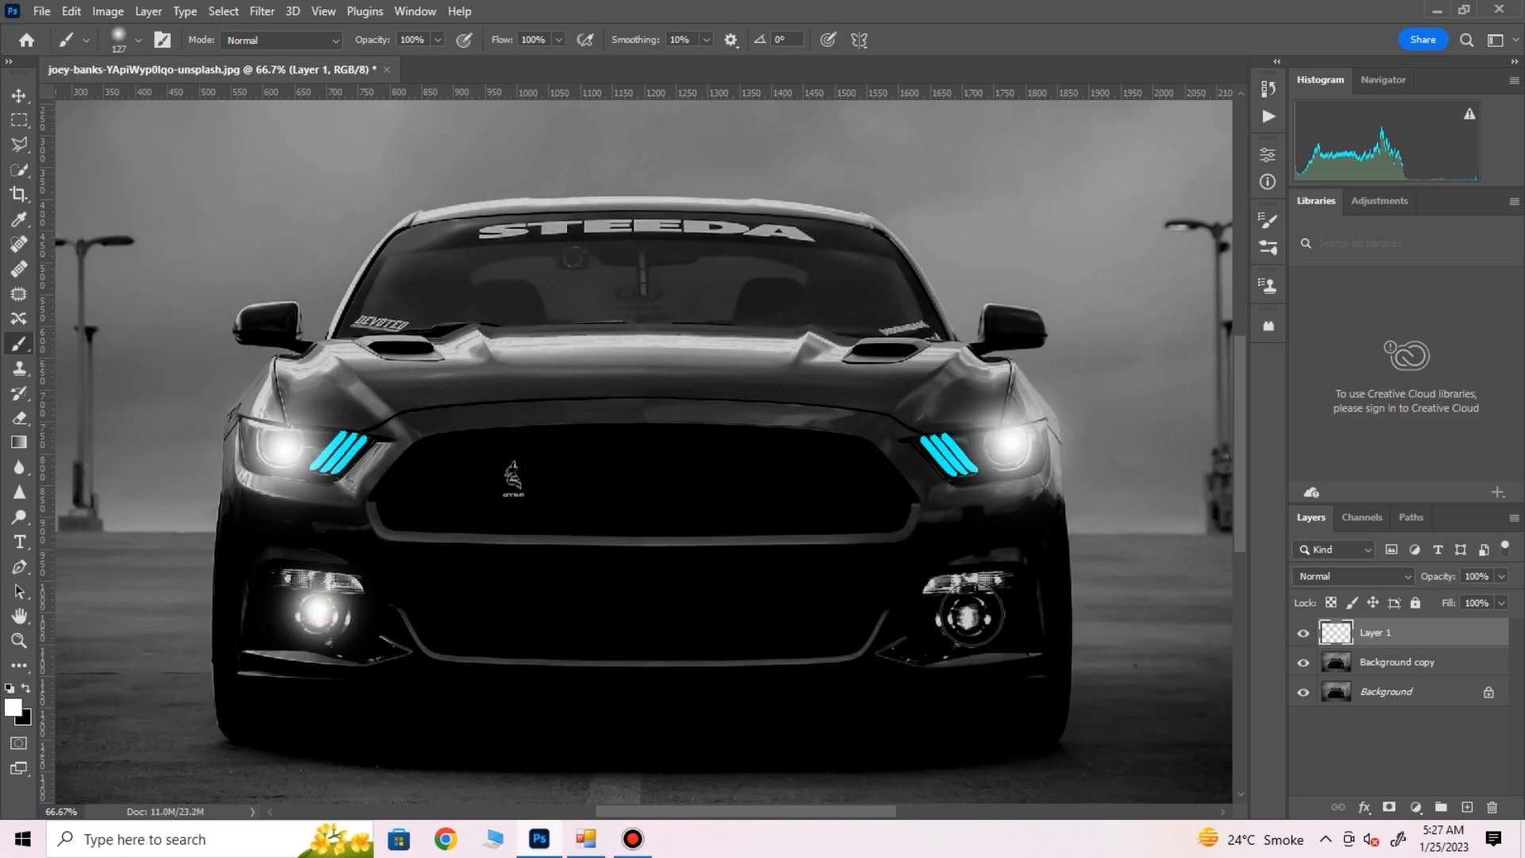
left_click(969, 614)
key("ctrl+minus")
key("ctrl+minus")
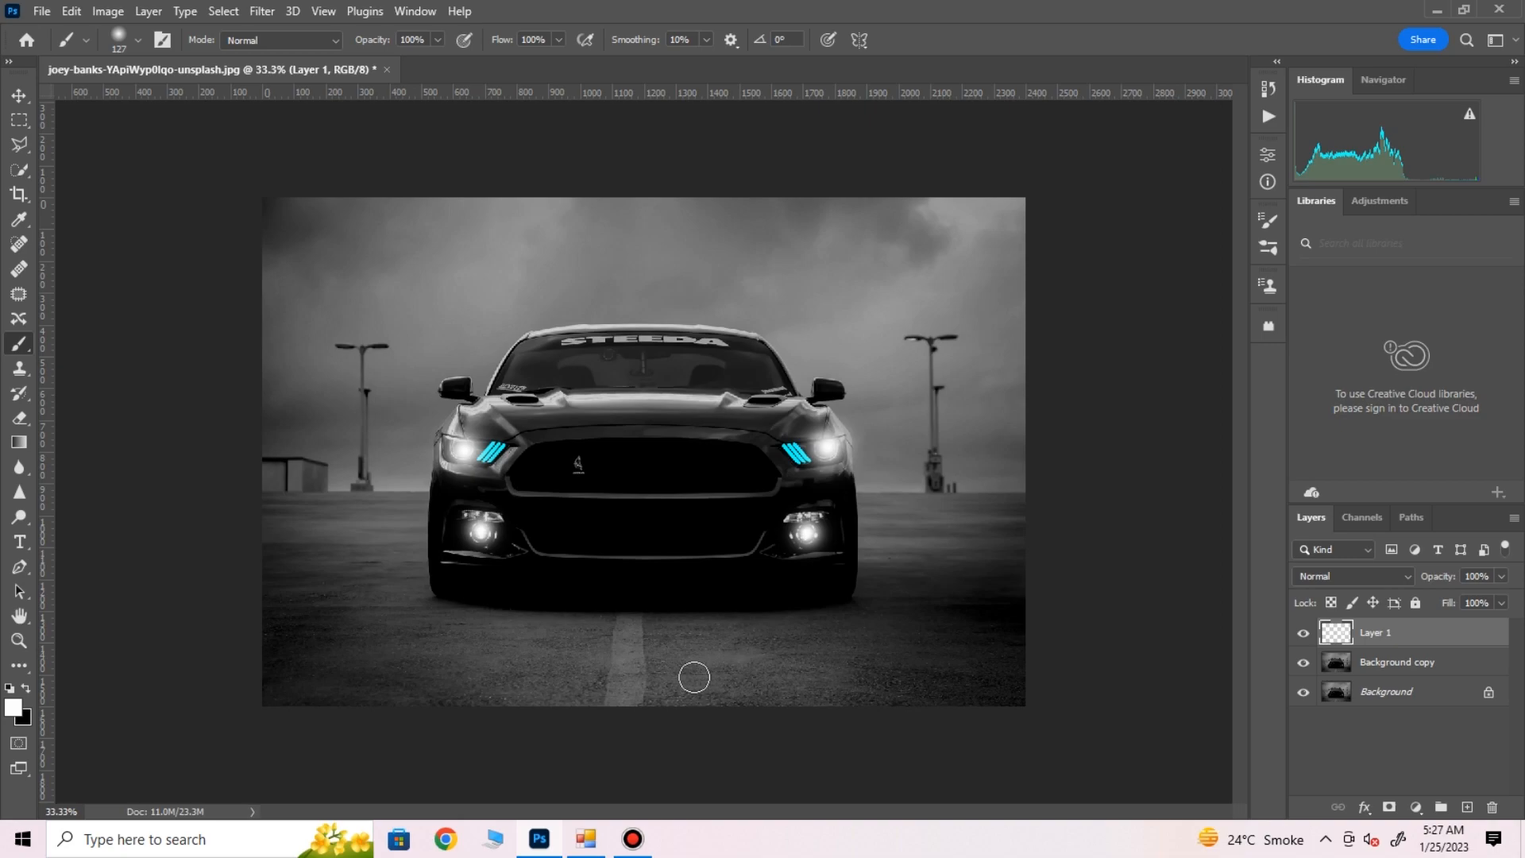
Add an Outer Glow to Layer 1 with Screen blend mode and 35% opacity
right_click(1406, 634)
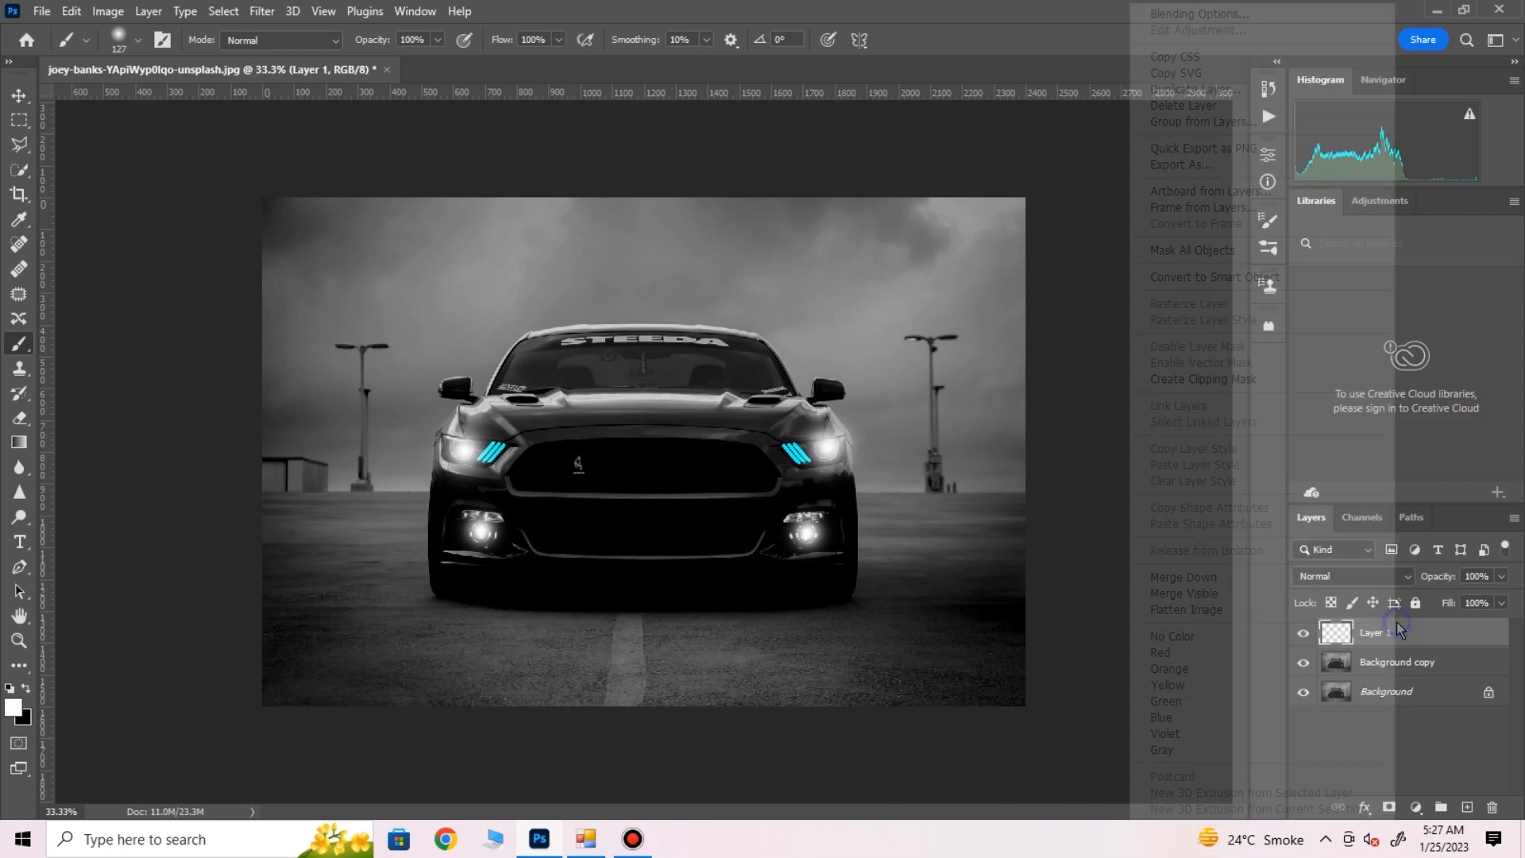
left_click(1166, 15)
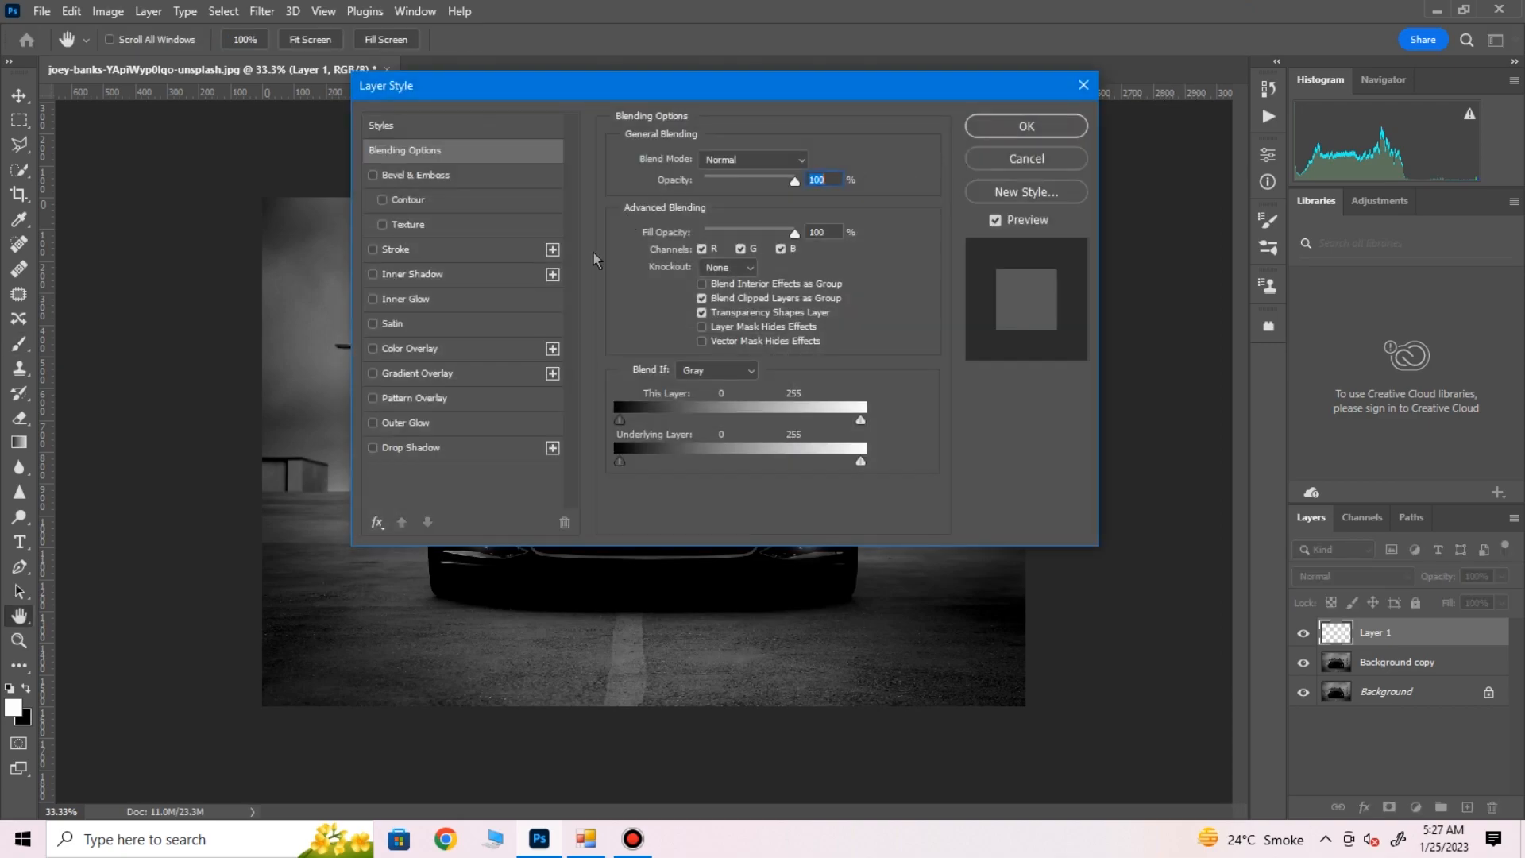
left_click(398, 428)
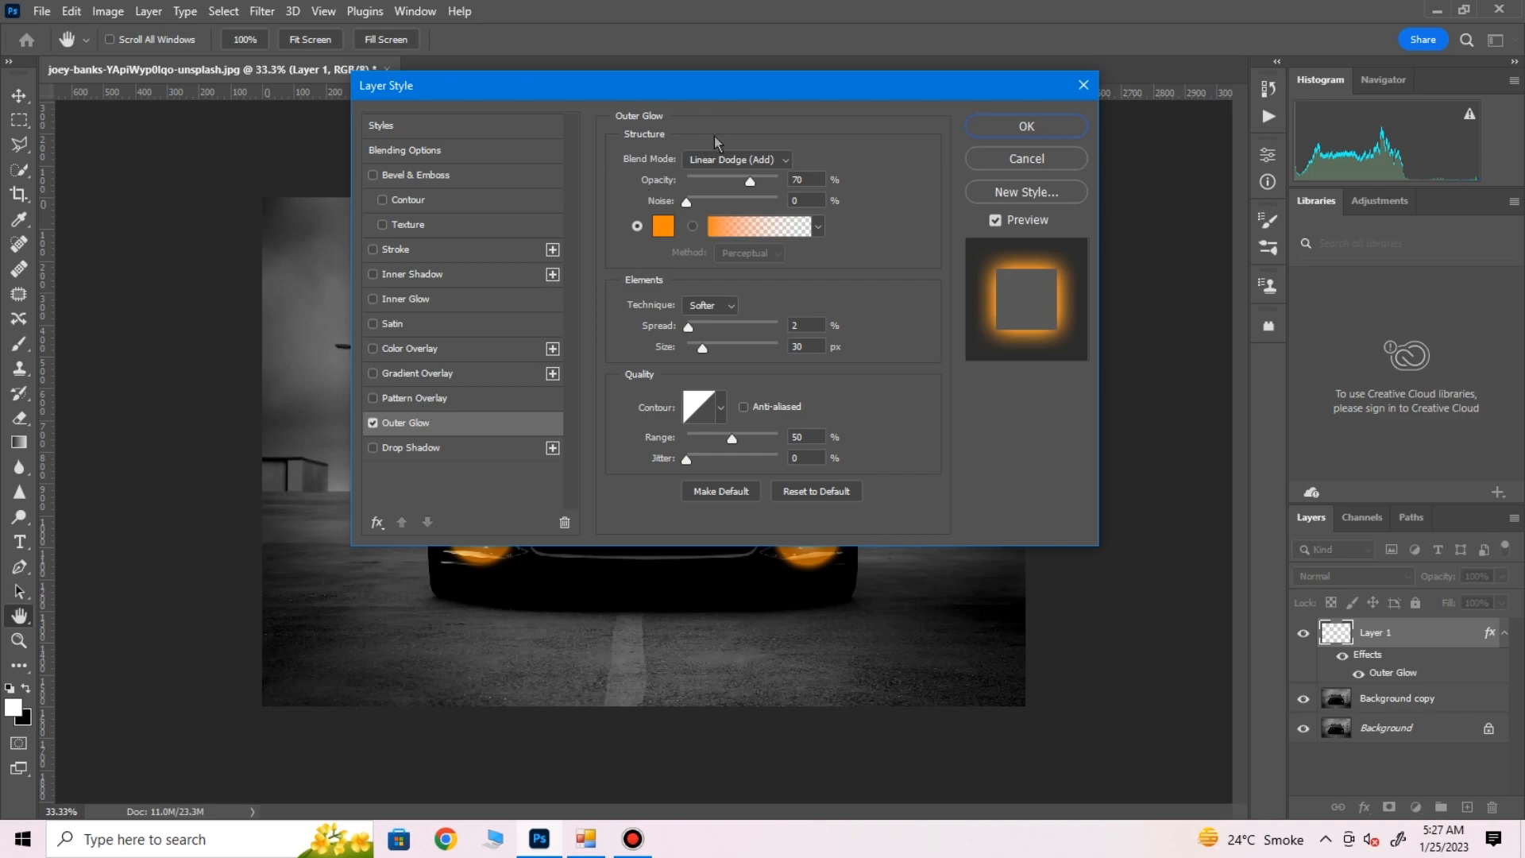
left_click(750, 163)
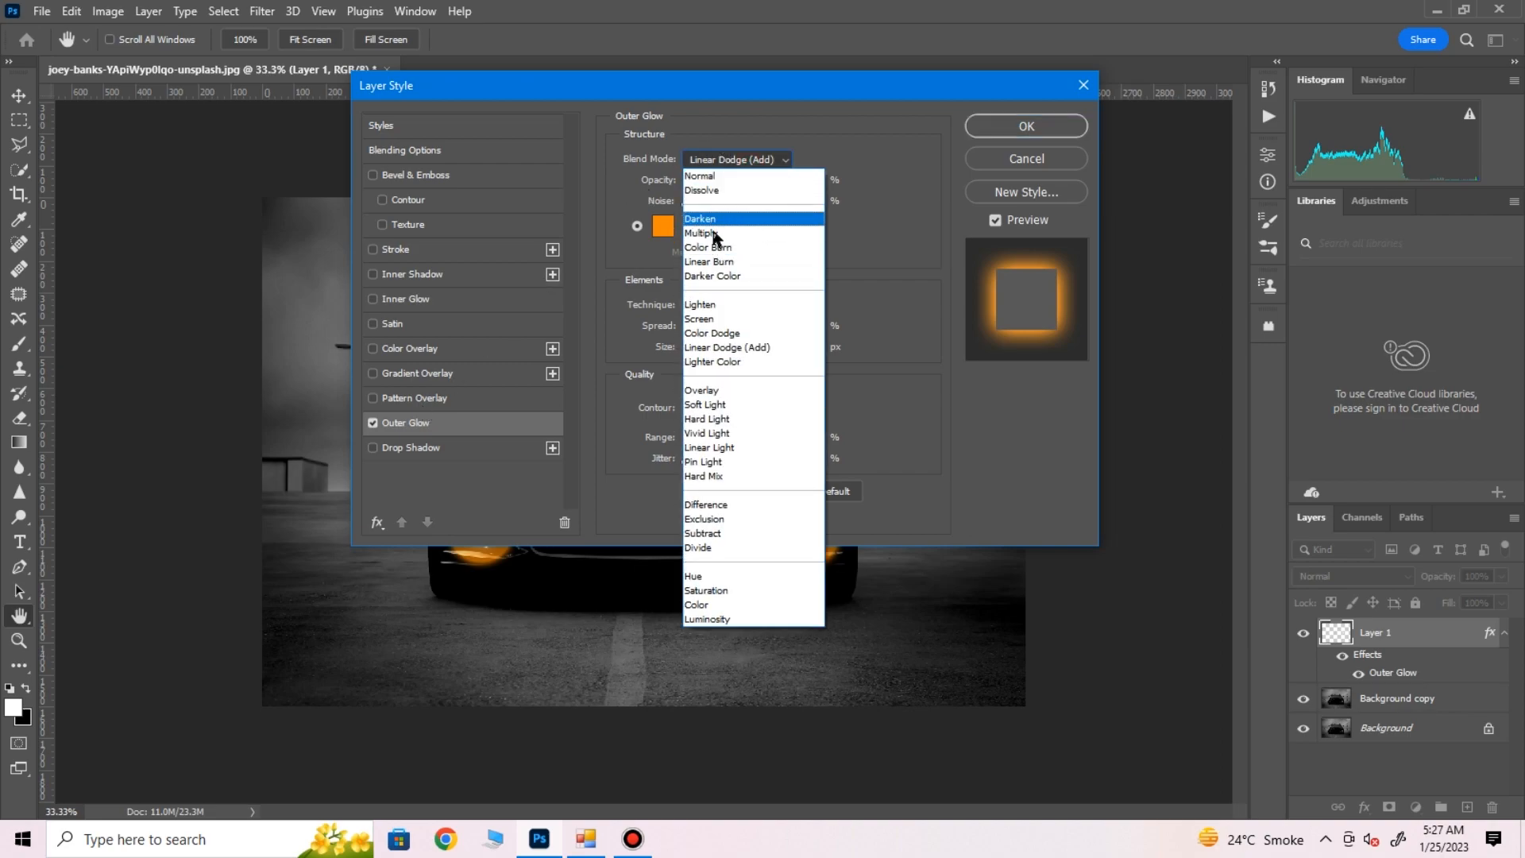
left_click(710, 320)
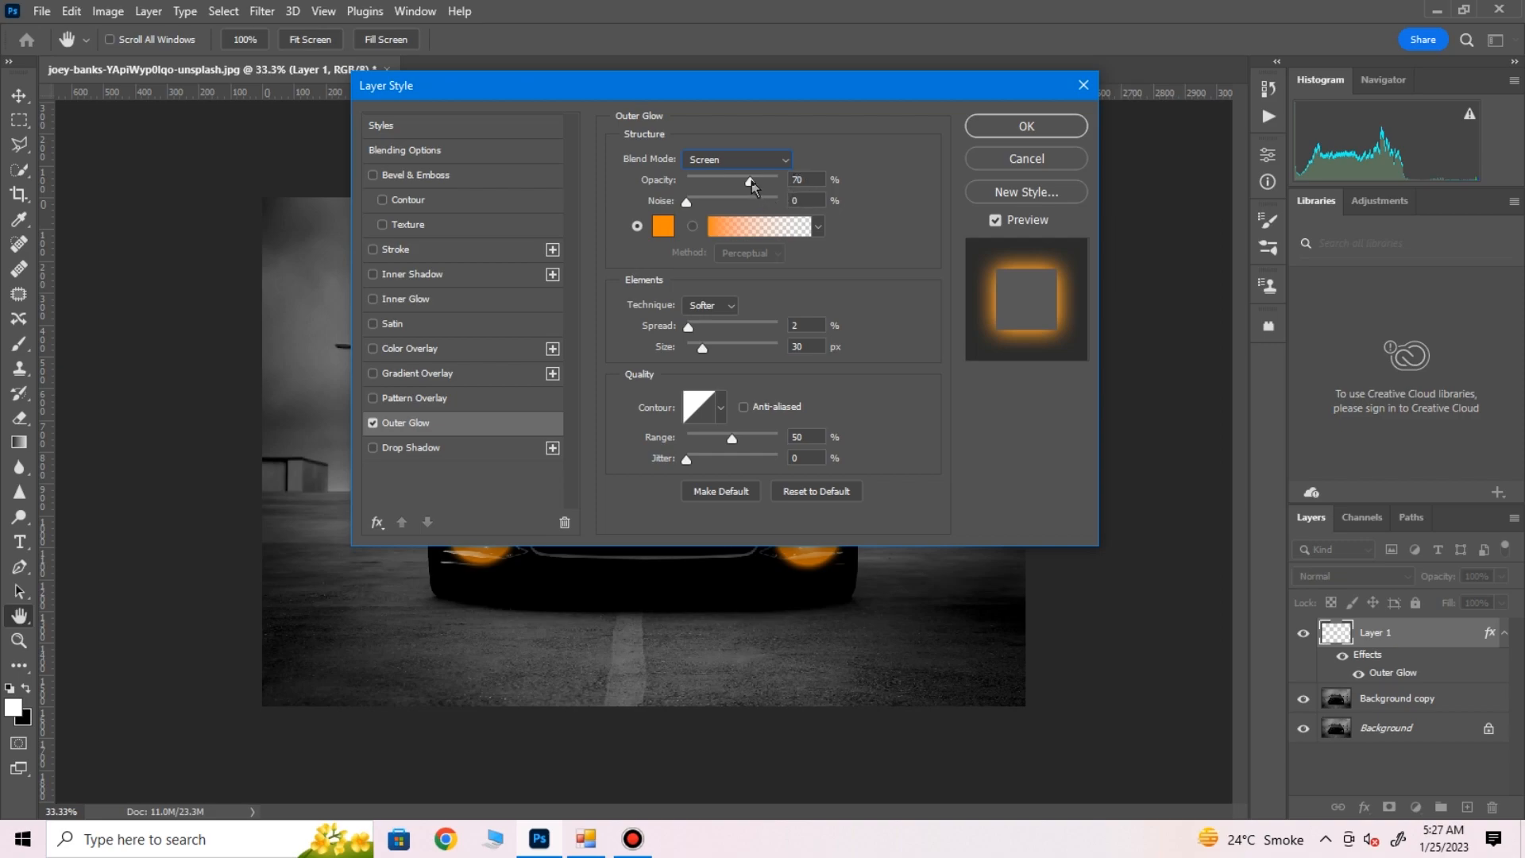
left_click_drag(735, 183, 732, 182)
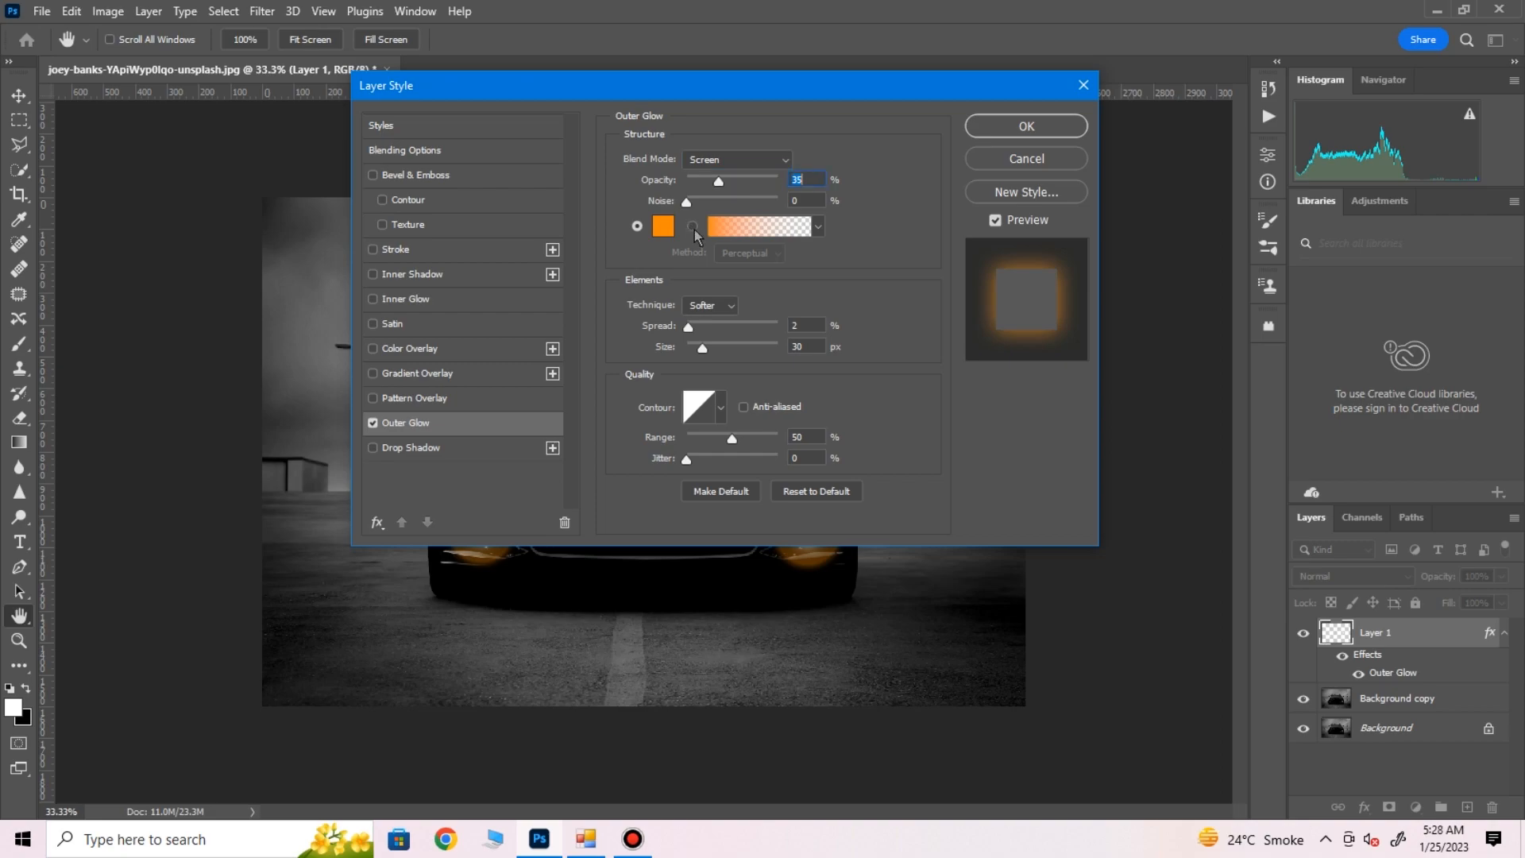
Set the Outer Glow colour to pale yellow-green d1dea3
left_click(675, 231)
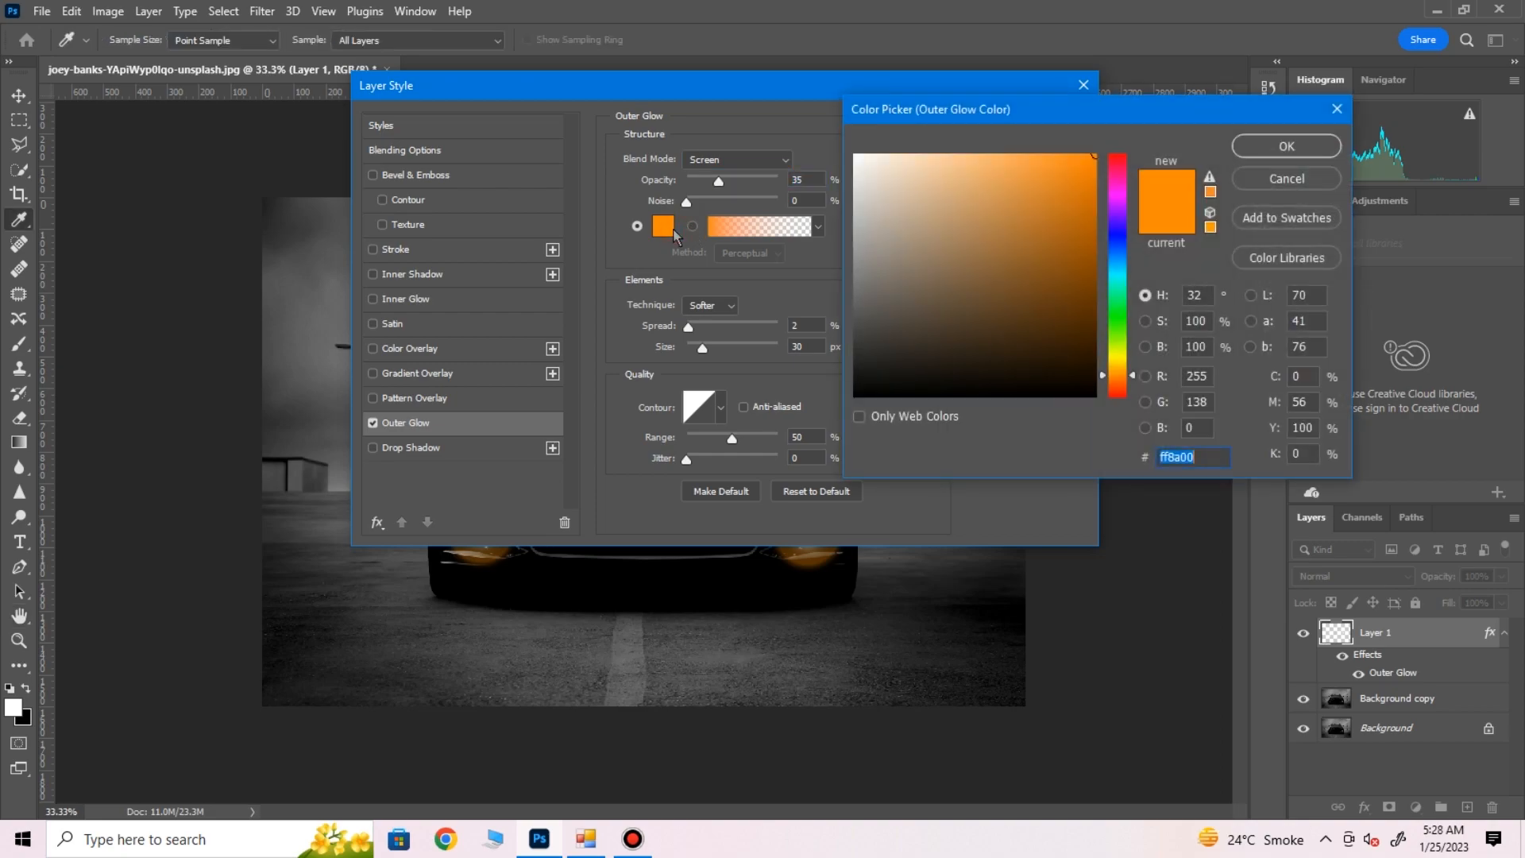
left_click(1117, 276)
left_click(920, 199)
left_click(931, 180)
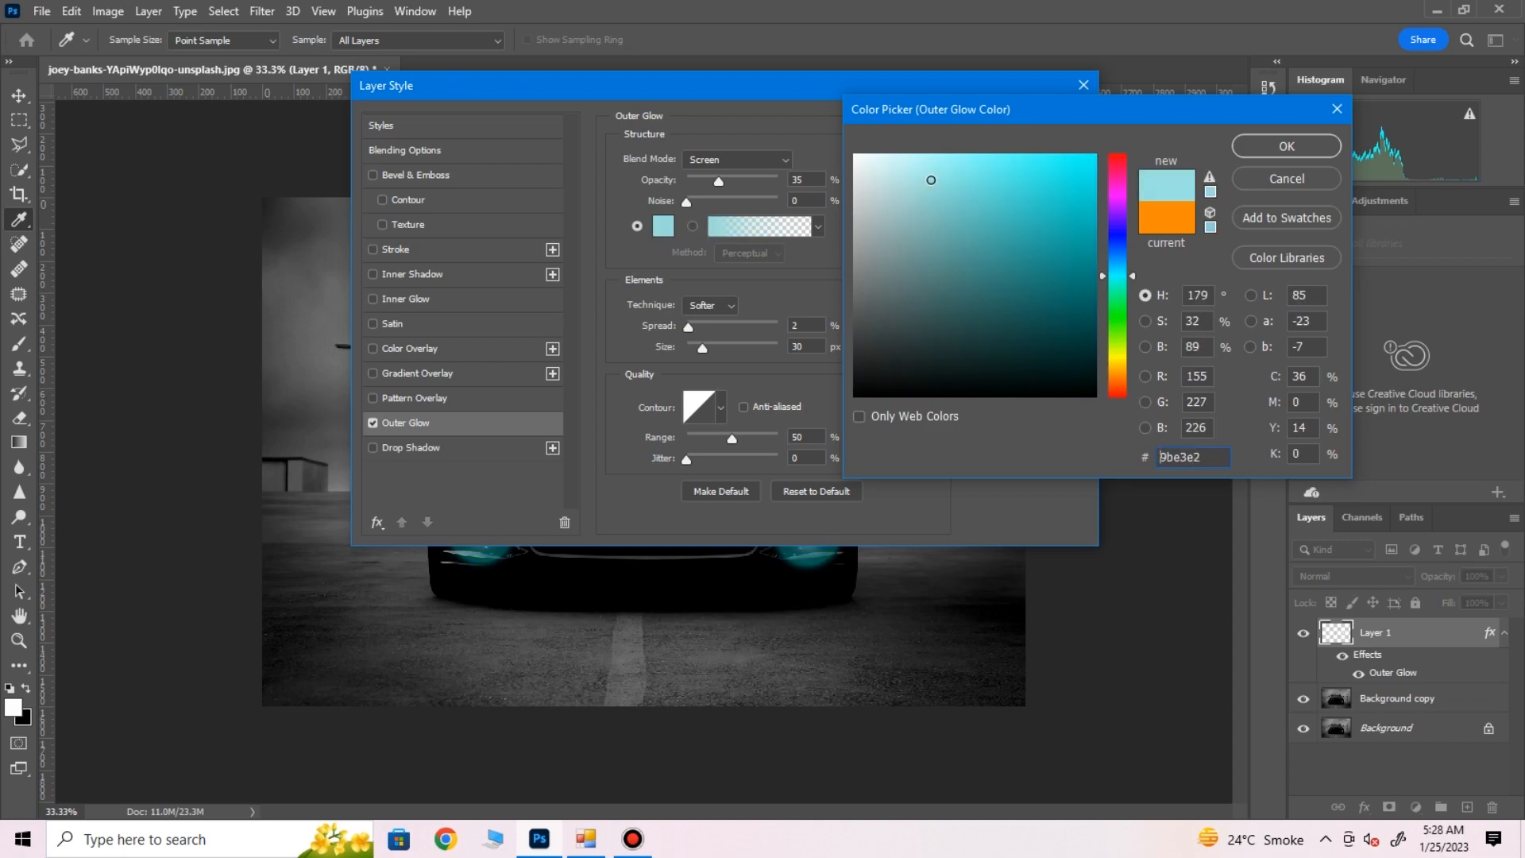
left_click(1114, 291)
left_click_drag(1213, 457, 1135, 438)
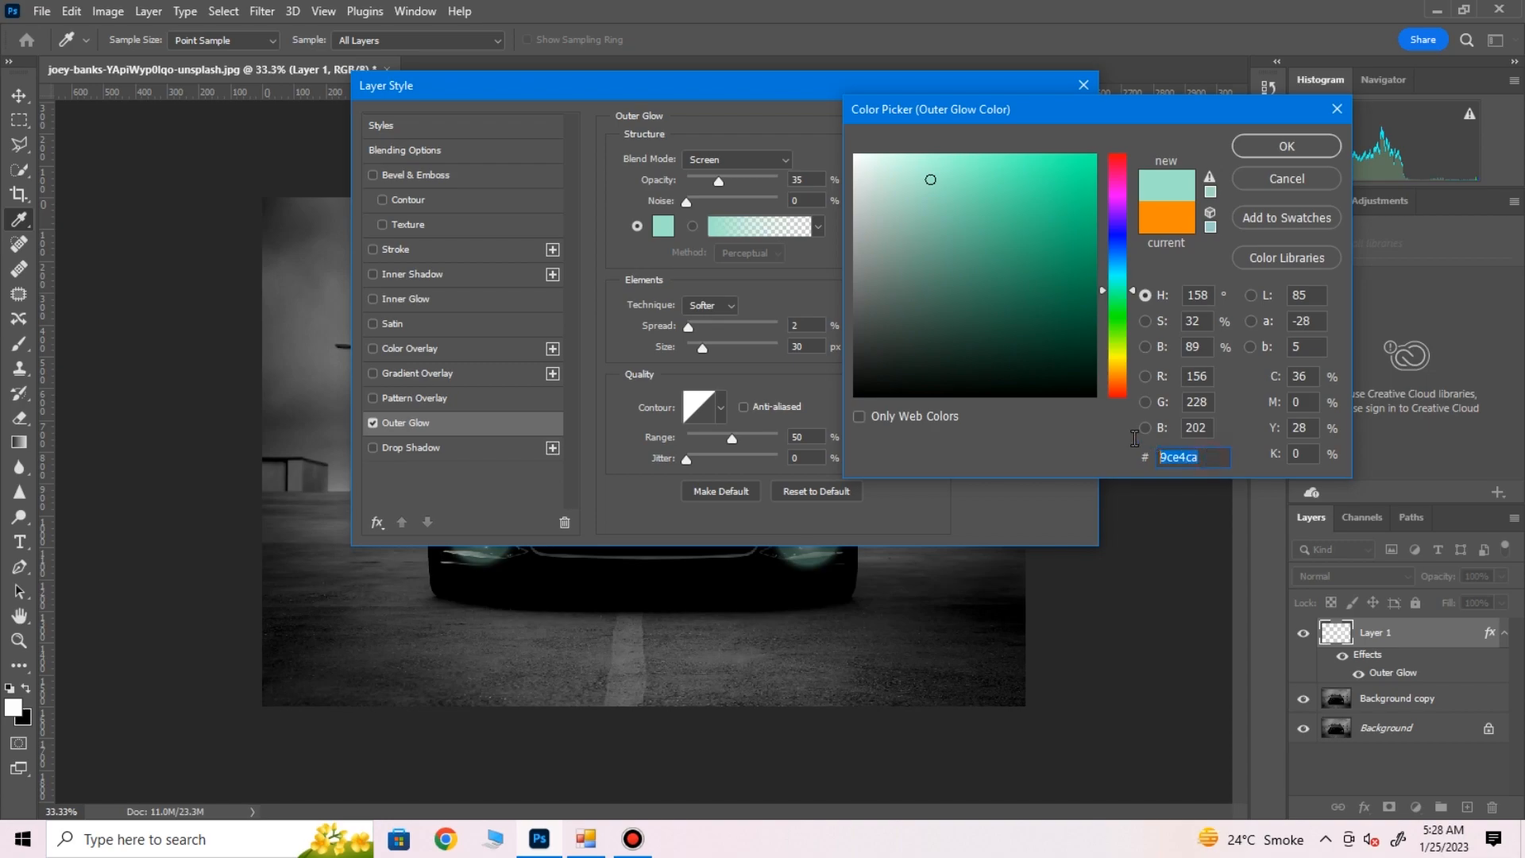
type("d")
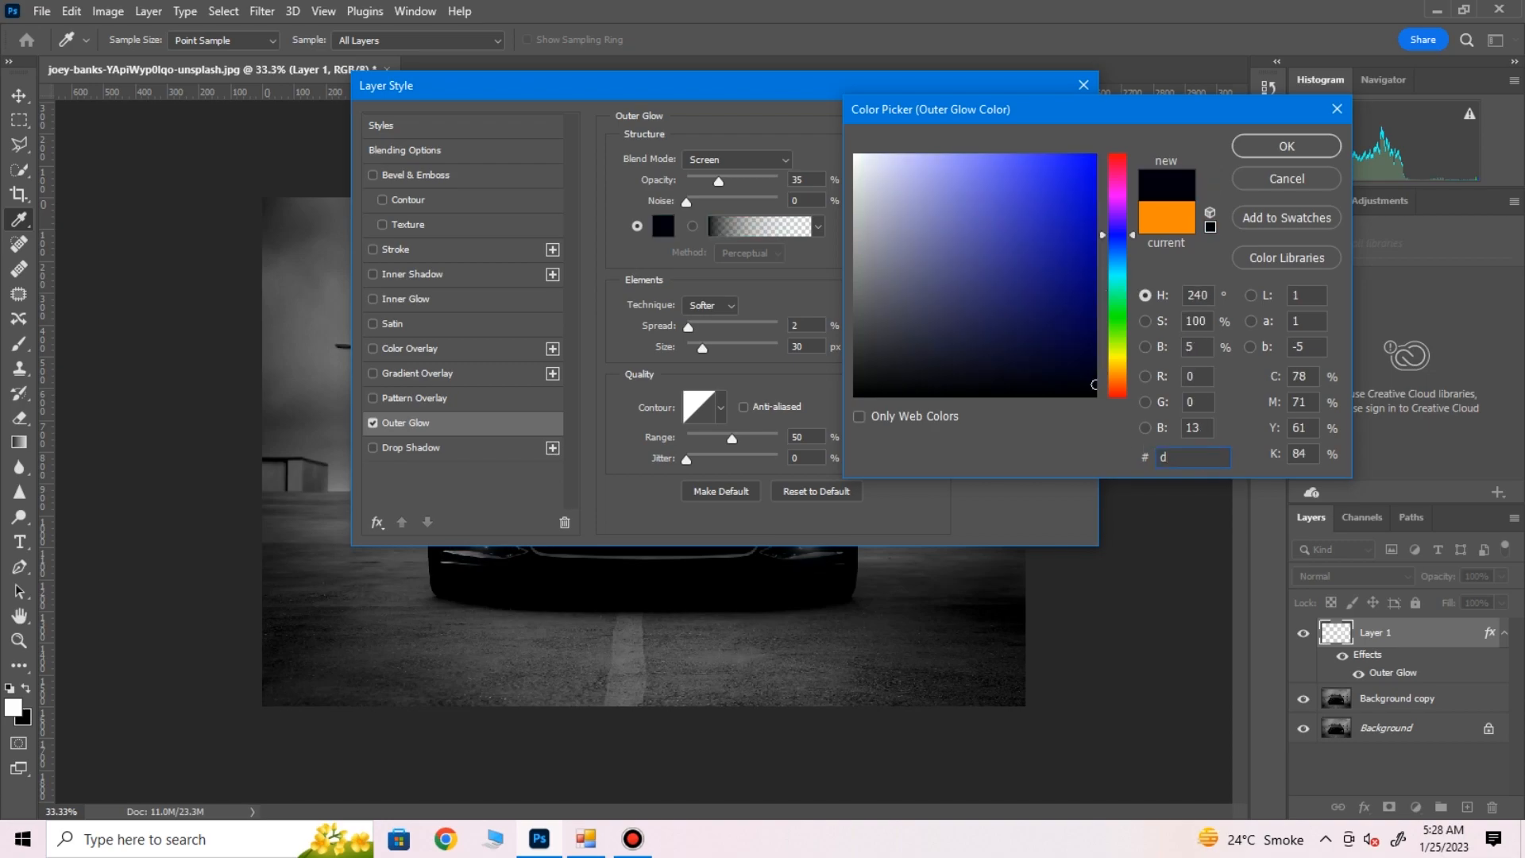
type("1d")
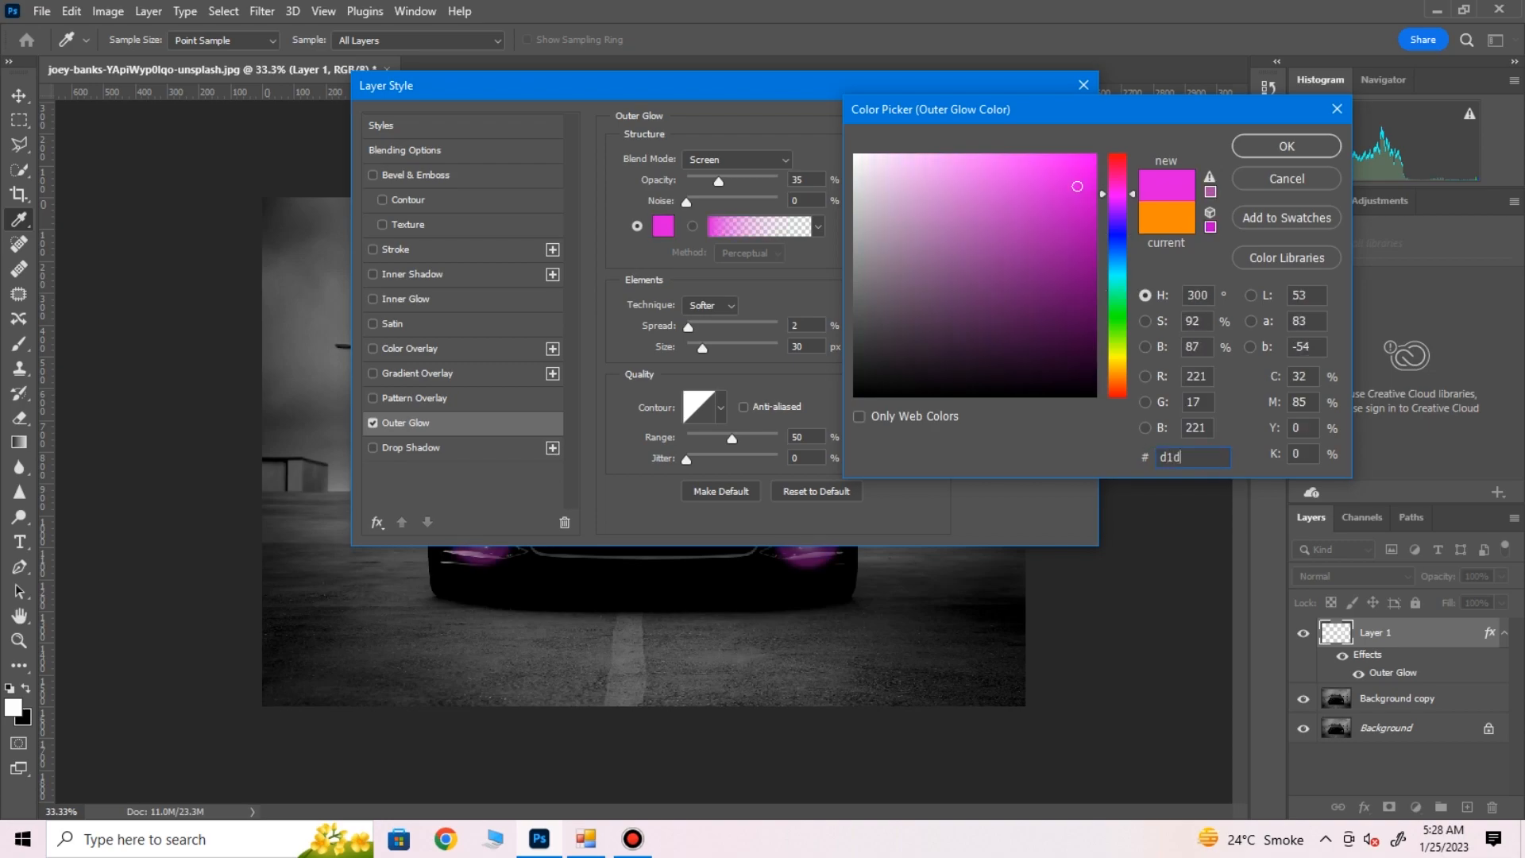
type("ea3")
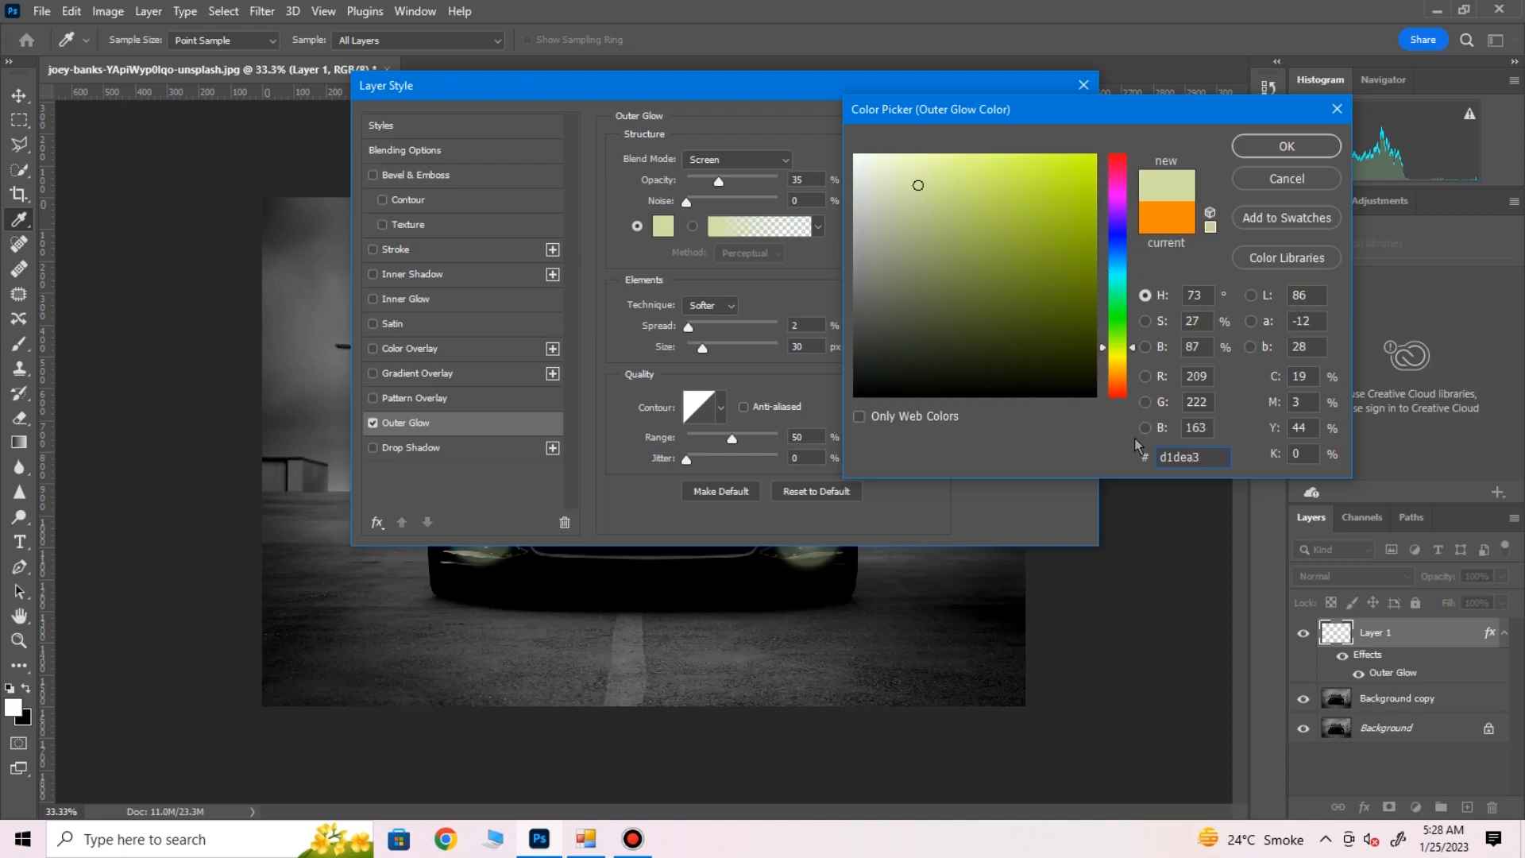
left_click(1286, 146)
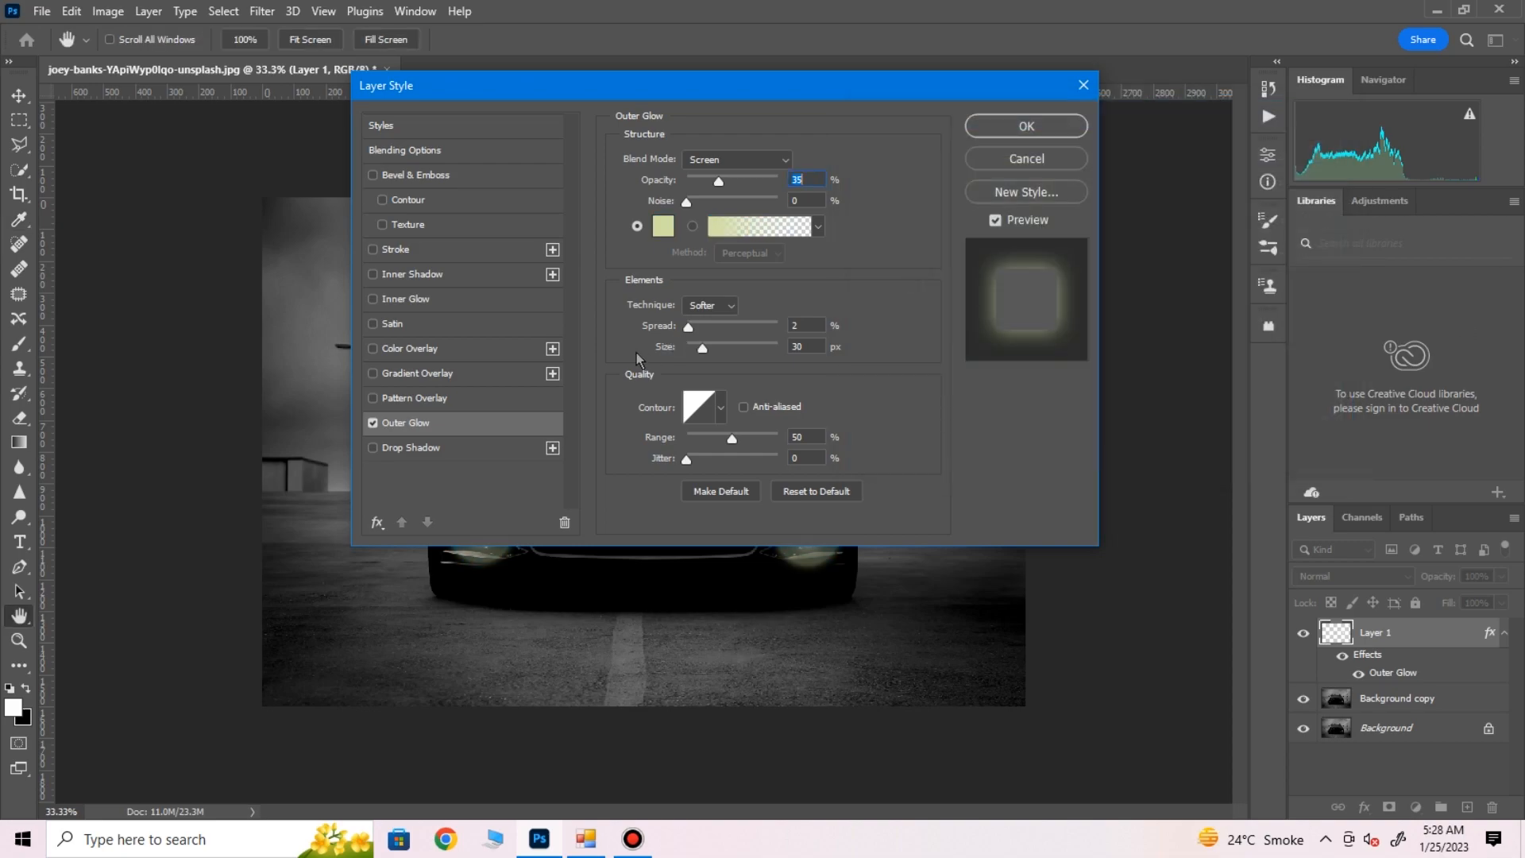
Enable an Inner Shadow on Layer 1 and apply the layer style
left_click(373, 274)
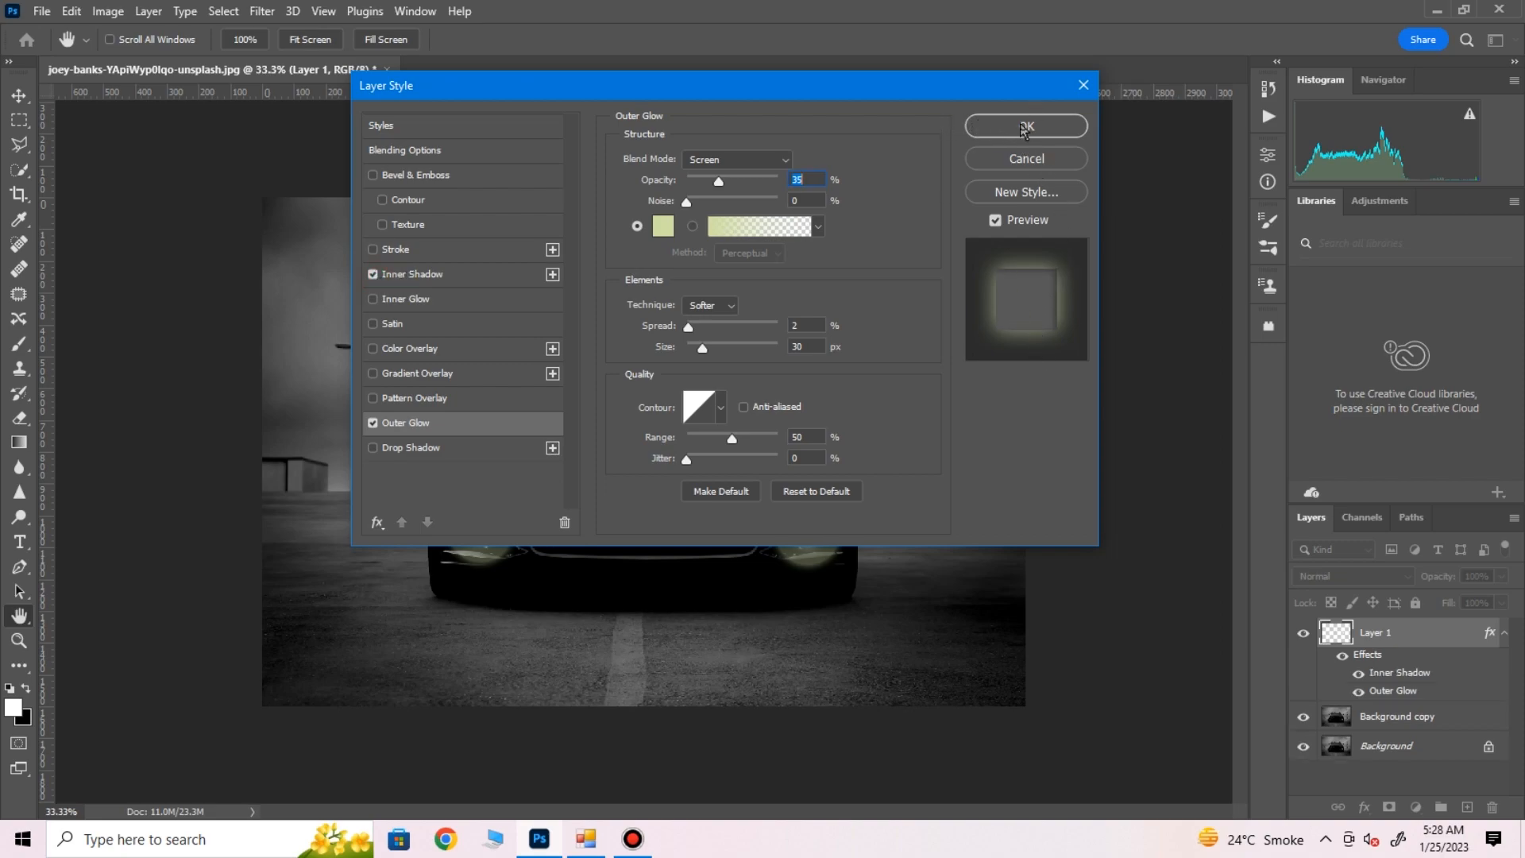
left_click(1025, 127)
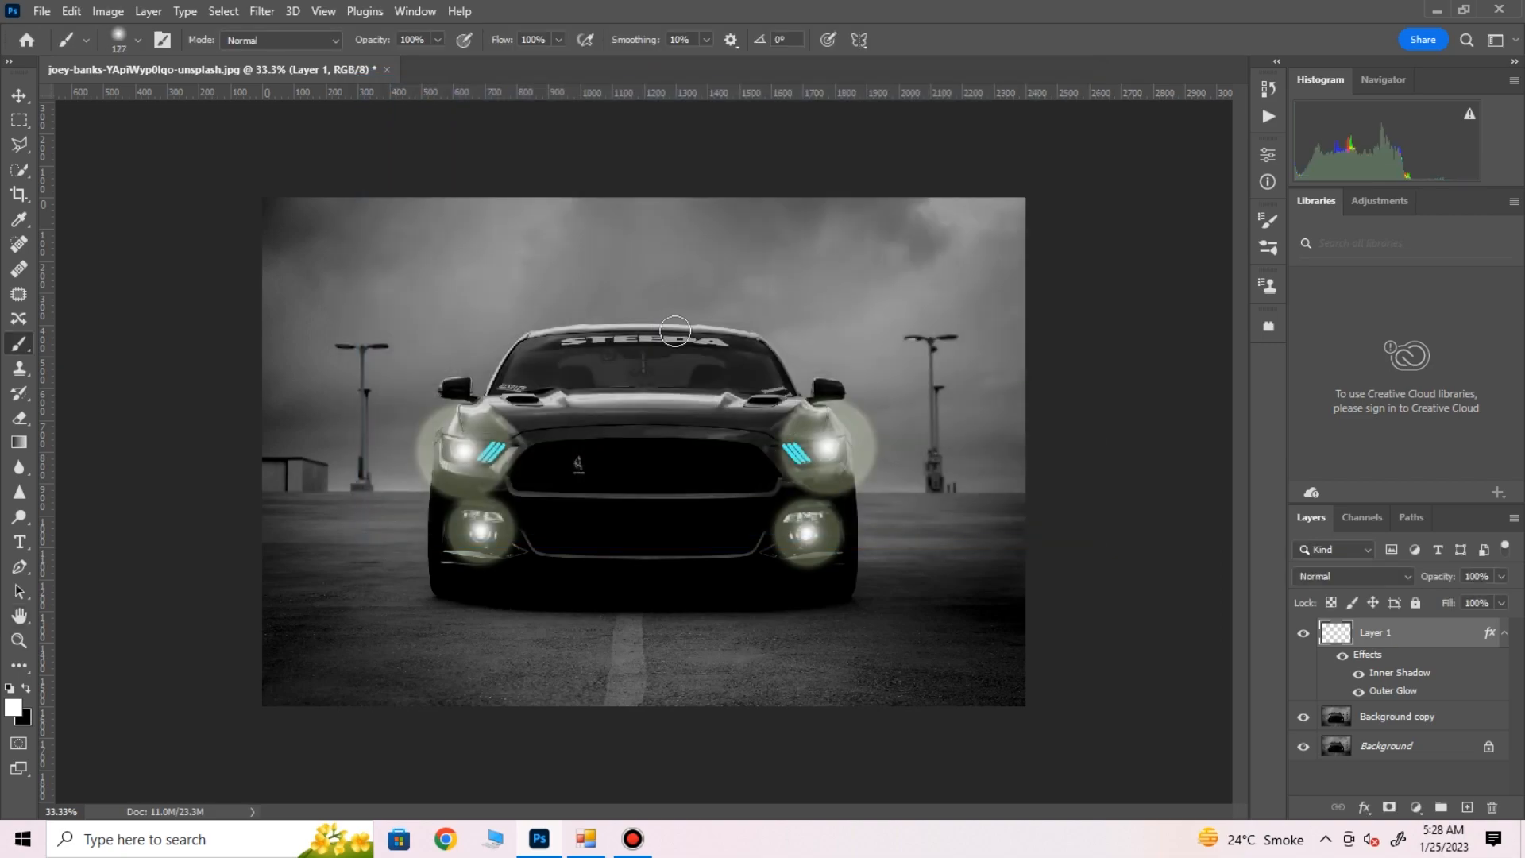
left_click(71, 11)
mouse_move(108, 11)
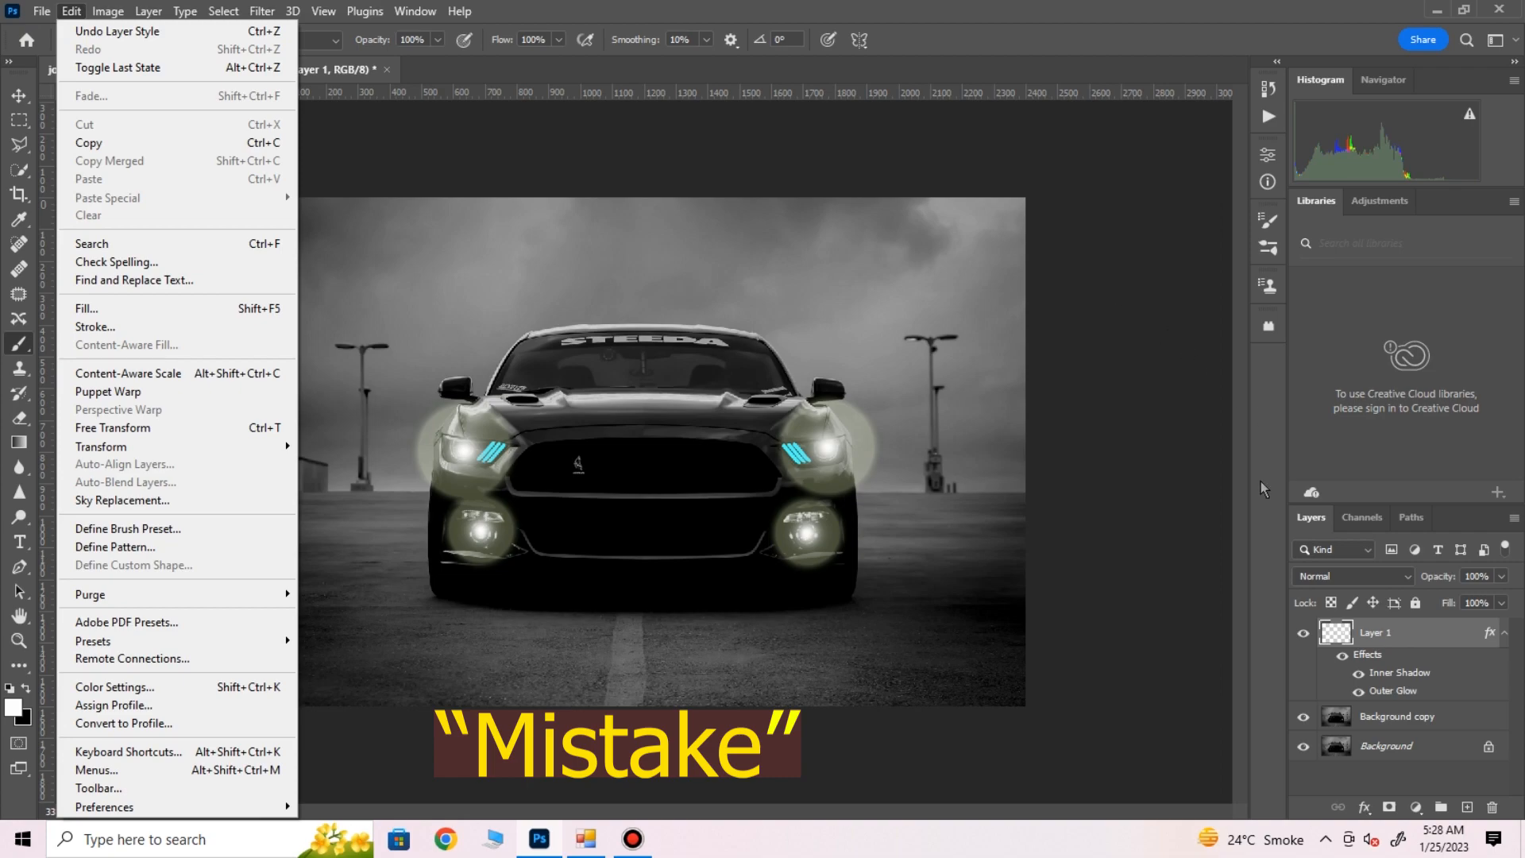
Reopen Layer 1's layer style and set the Inner Shadow opacity to 26%
right_click(1372, 639)
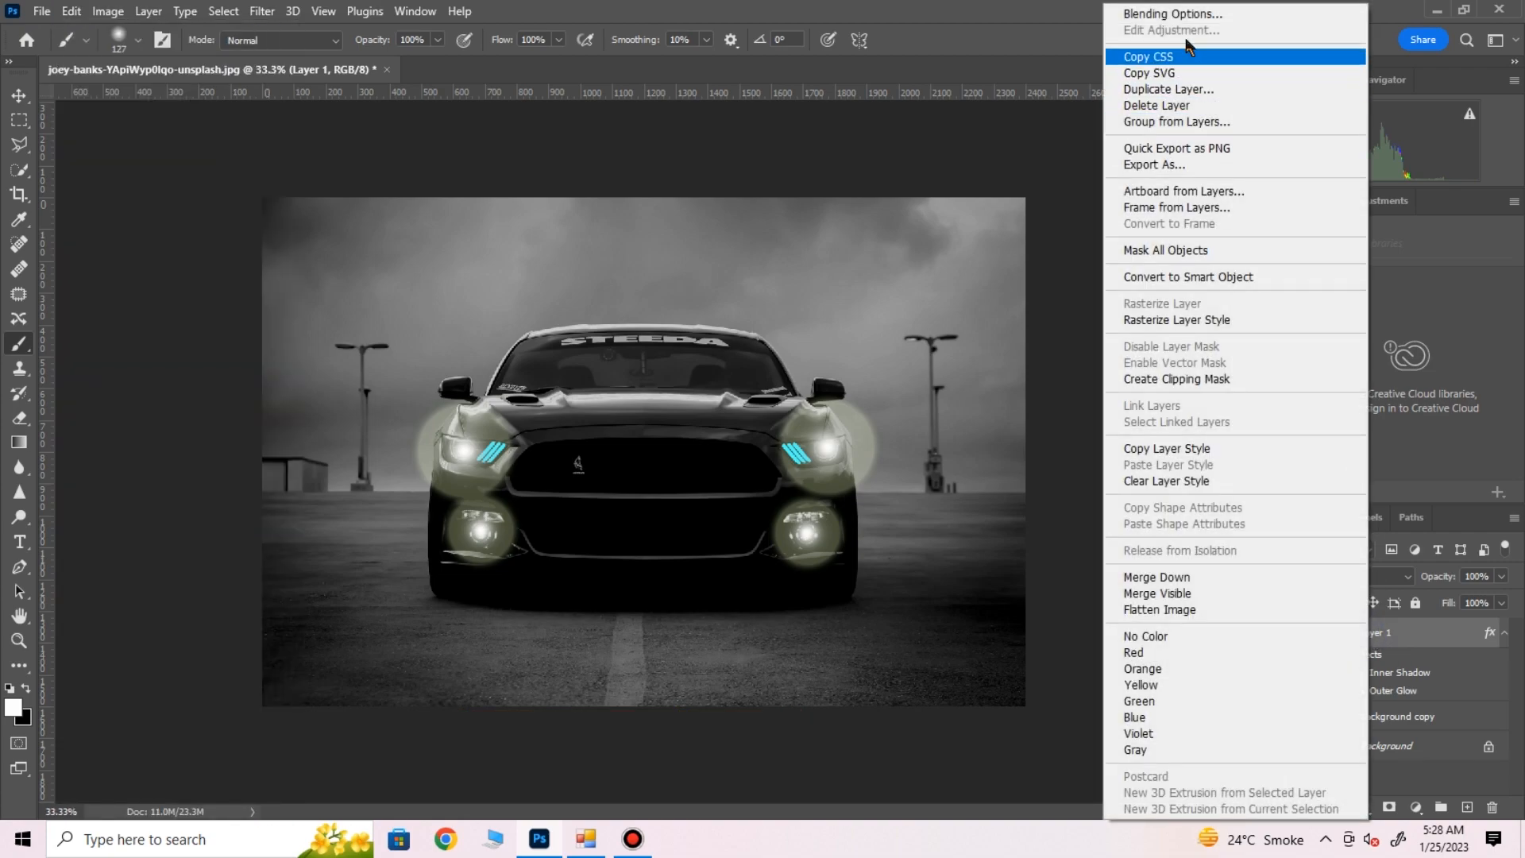
left_click(1177, 10)
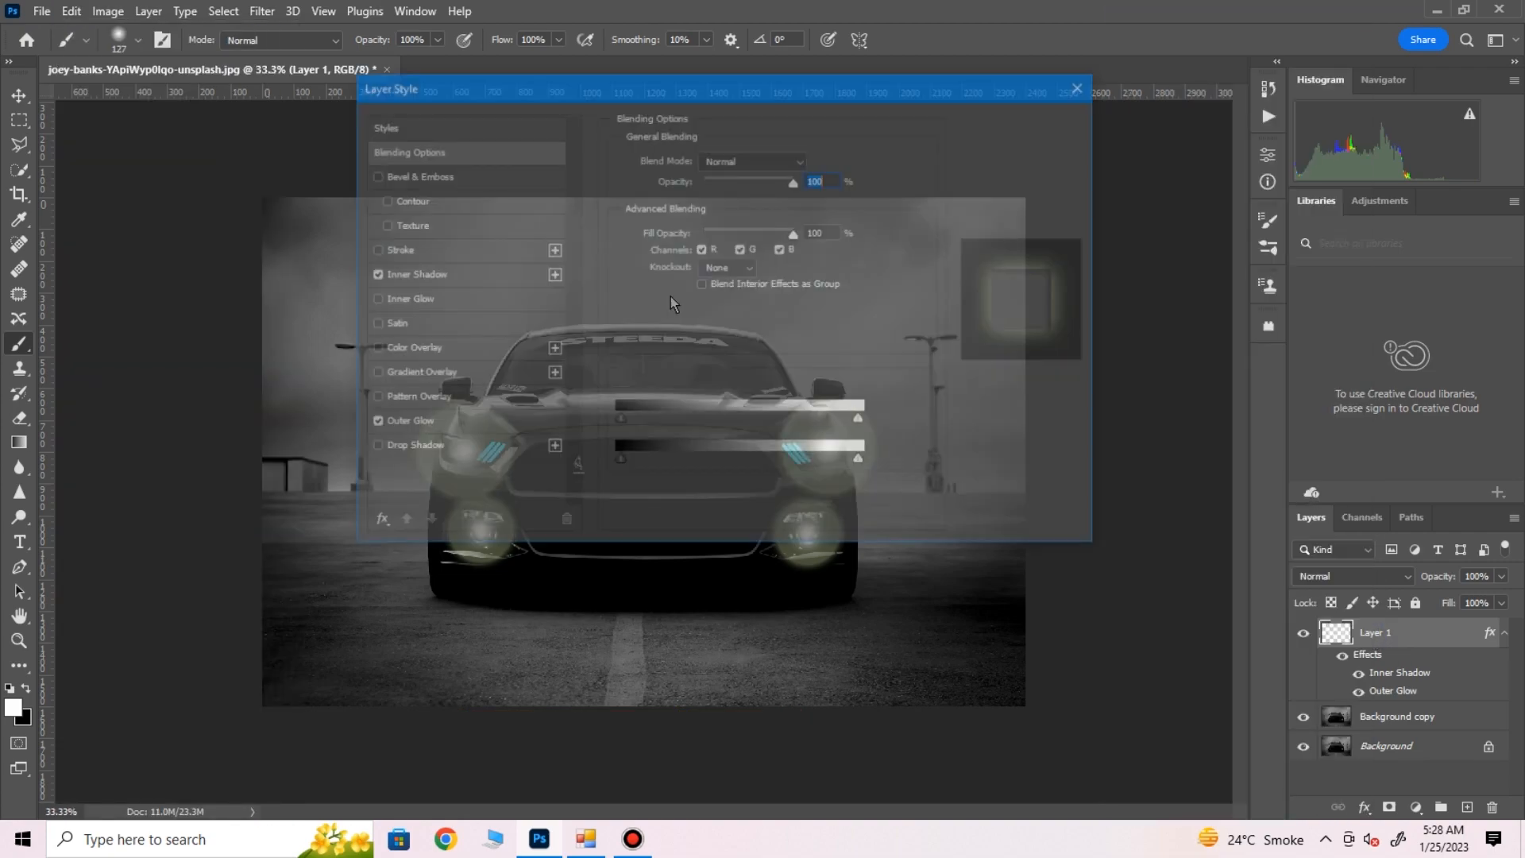
left_click(373, 398)
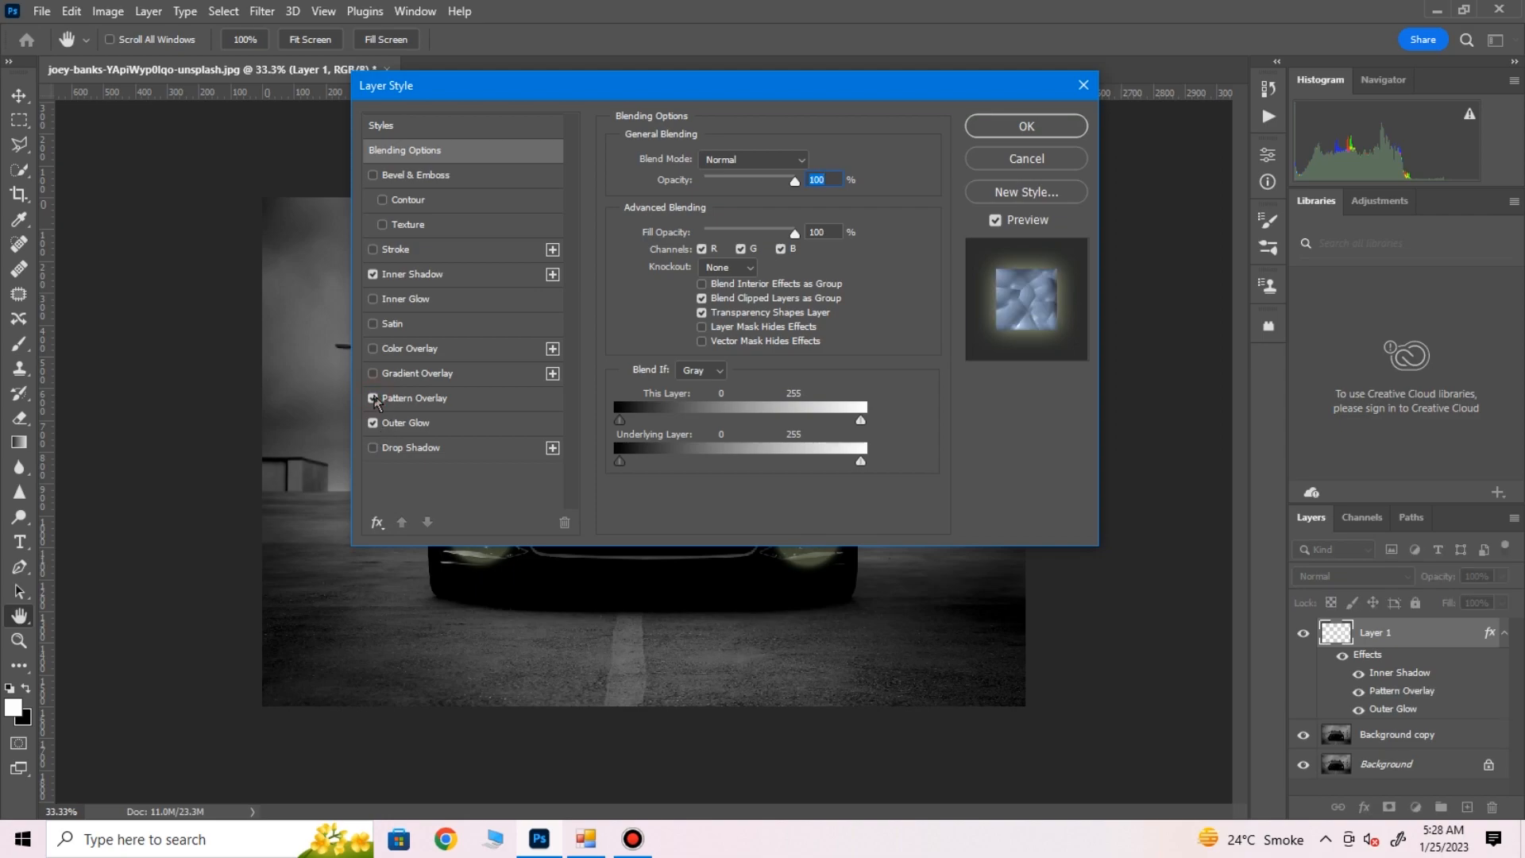
left_click(374, 398)
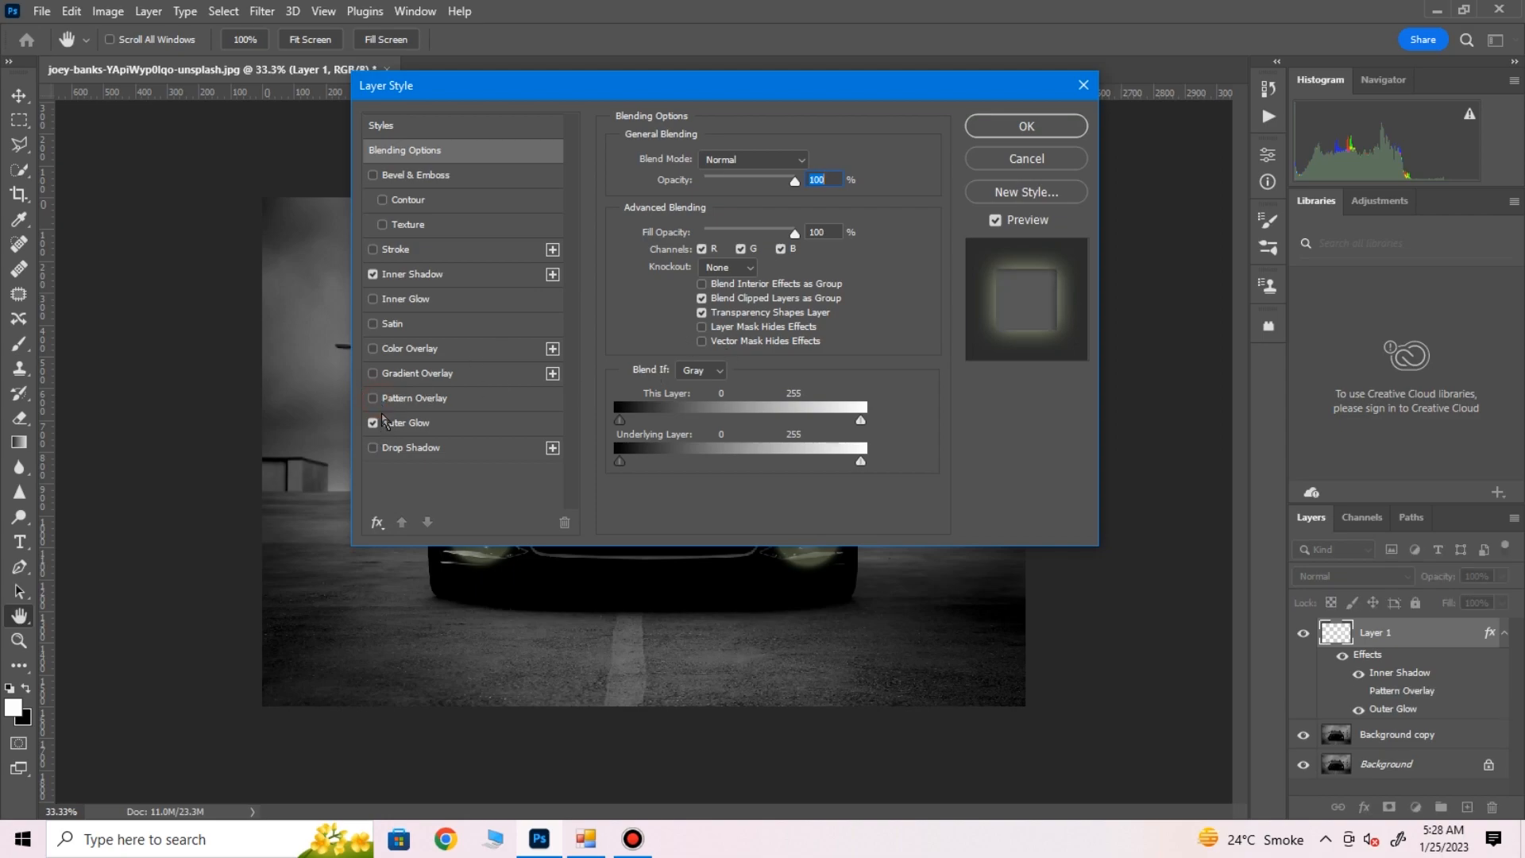
left_click(372, 275)
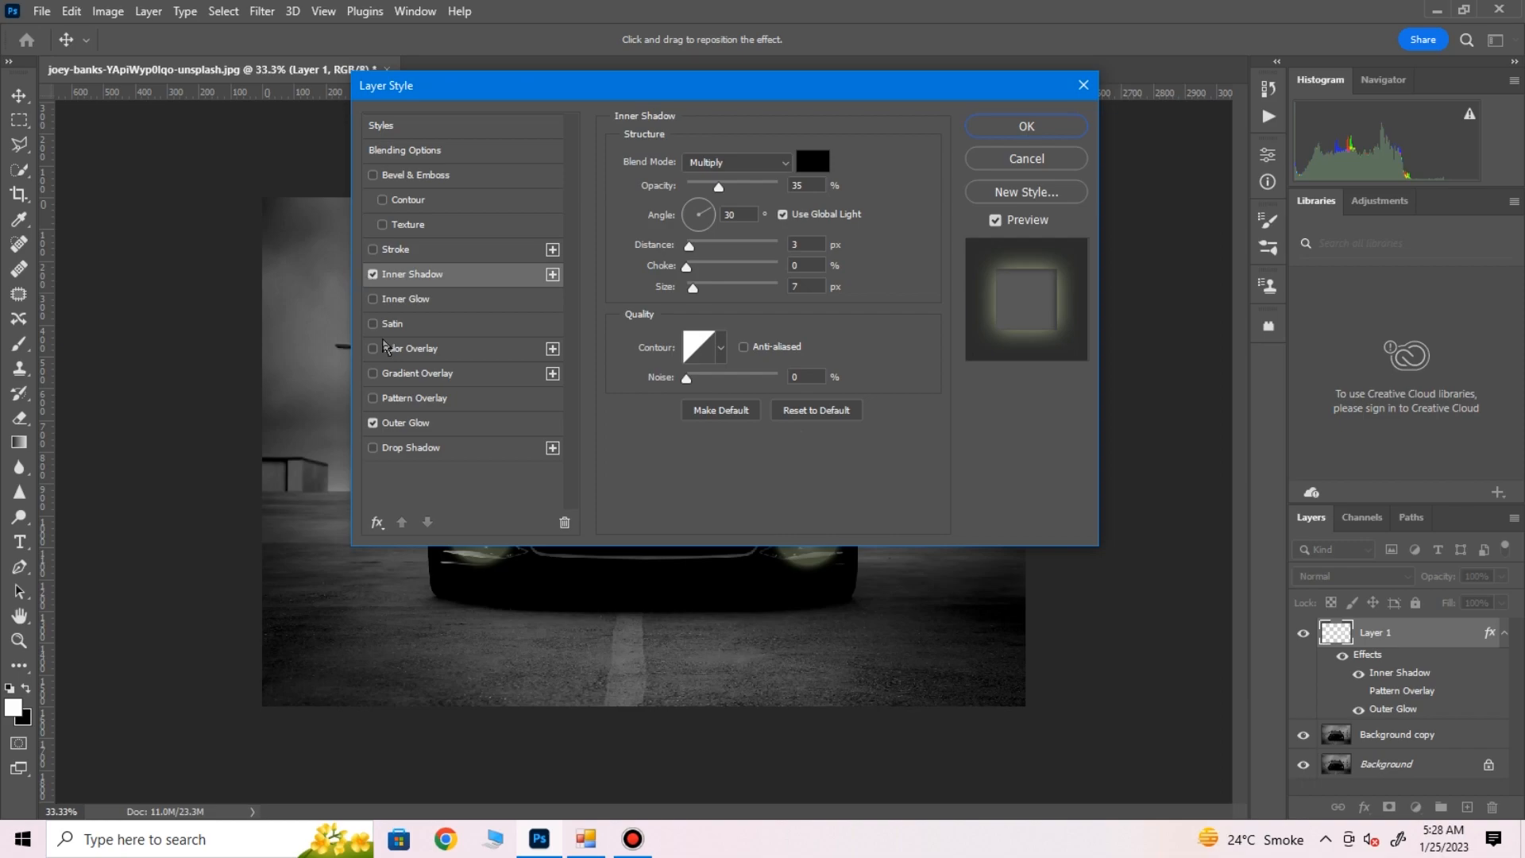
left_click(373, 423)
left_click(374, 423)
left_click_drag(716, 188, 710, 182)
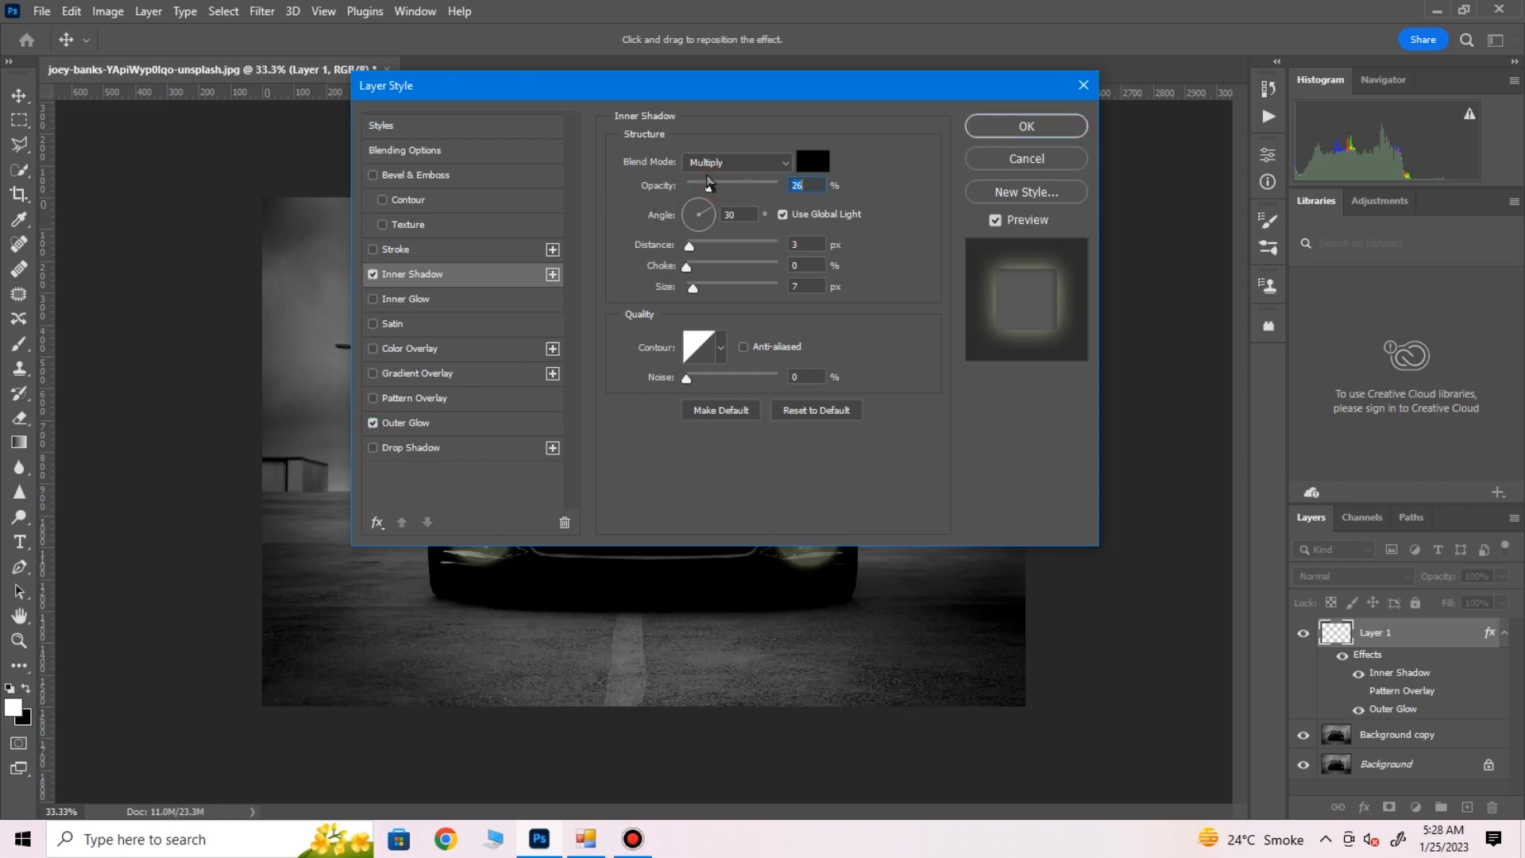
Set Layer 1's Outer Glow to the Precise technique with 0% spread and 0 px size, and apply the layer style
left_click(406, 425)
left_click(693, 228)
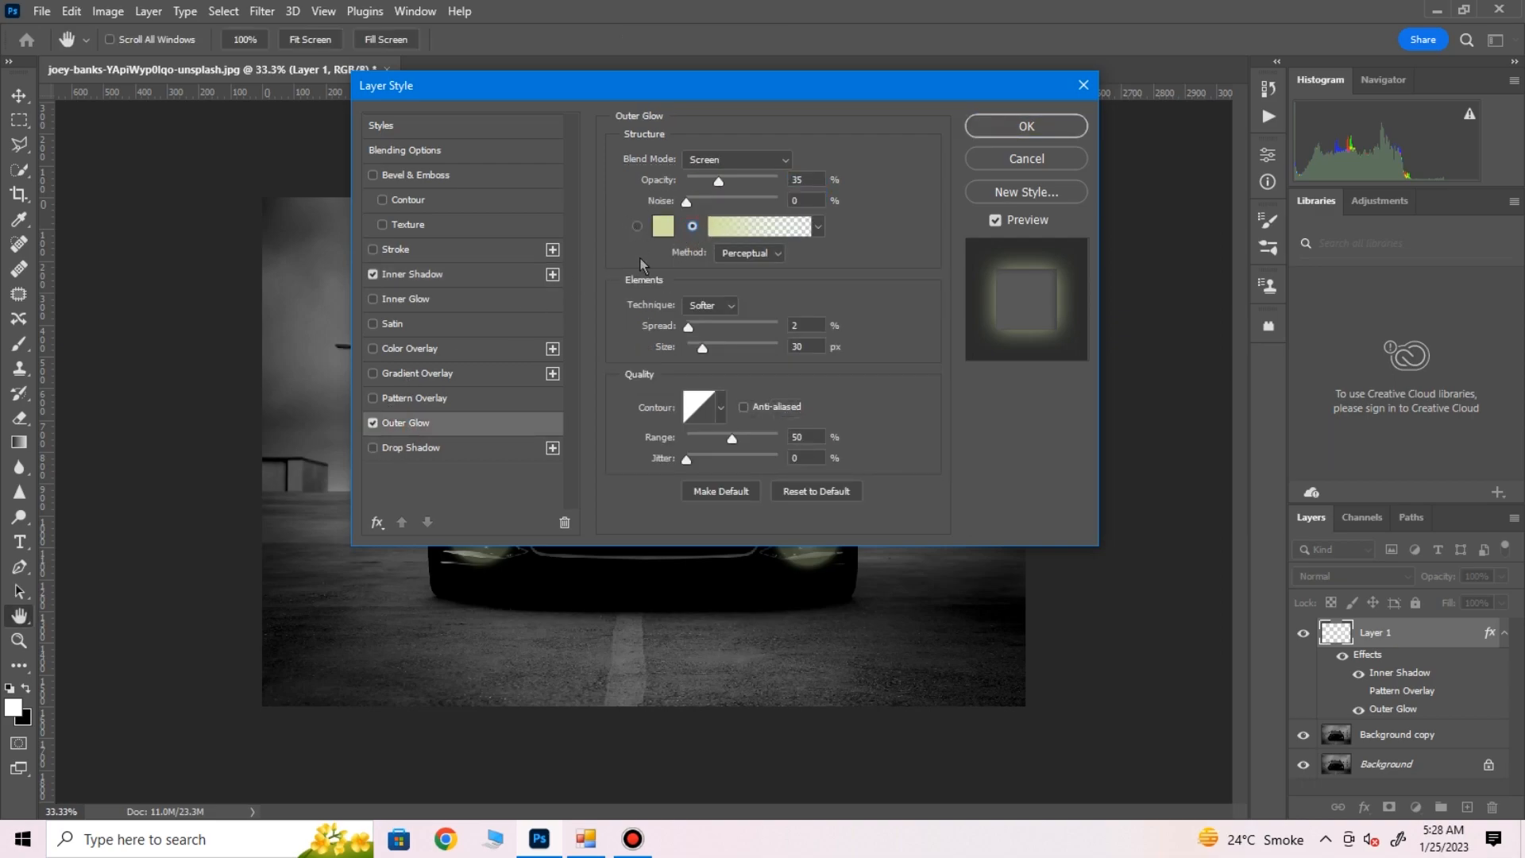
left_click(713, 307)
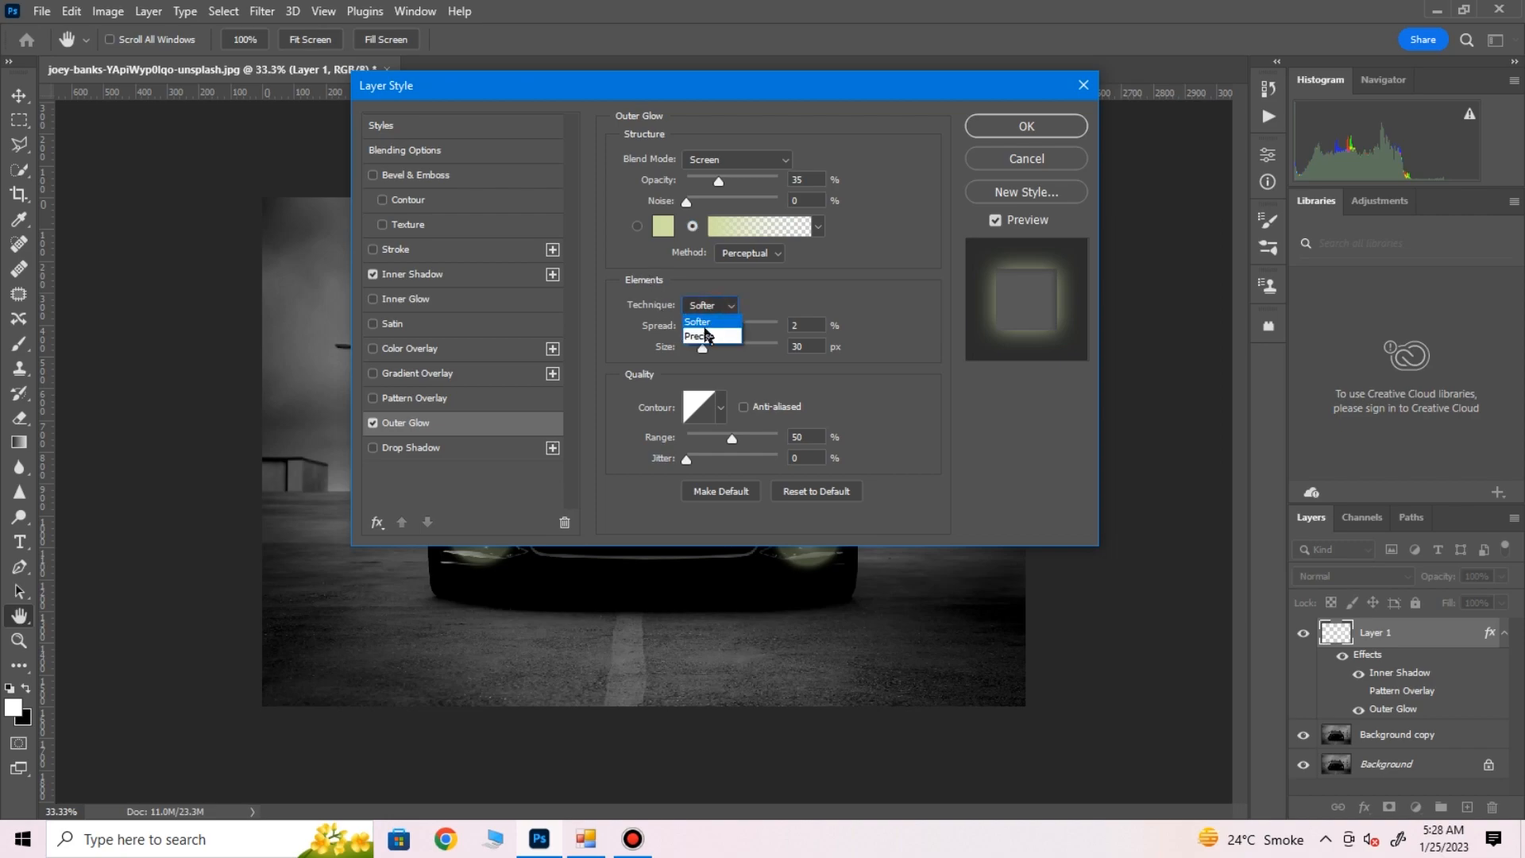
left_click(704, 325)
type("0")
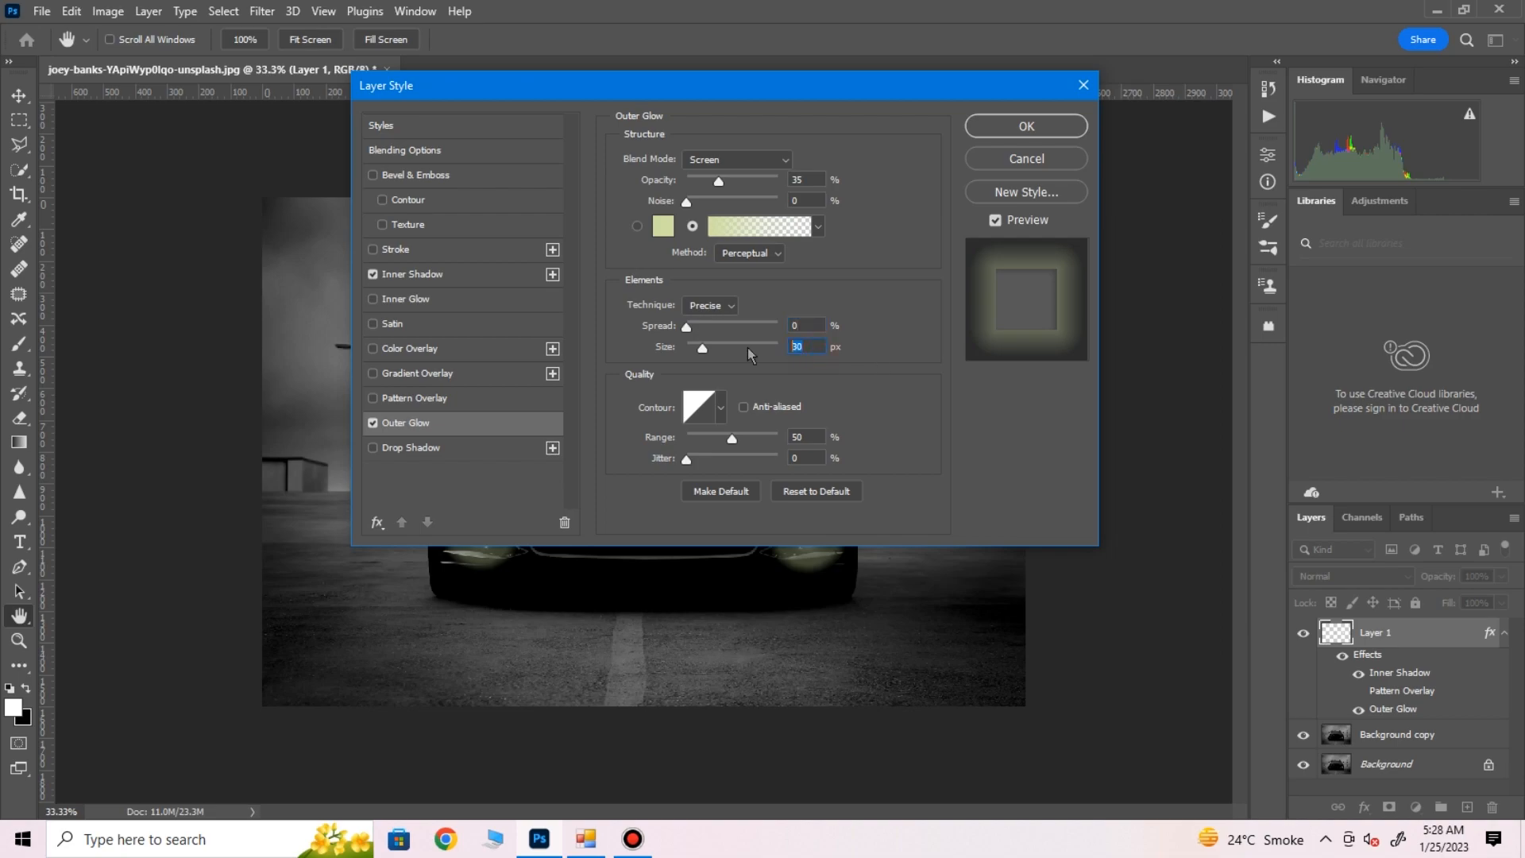
type("0")
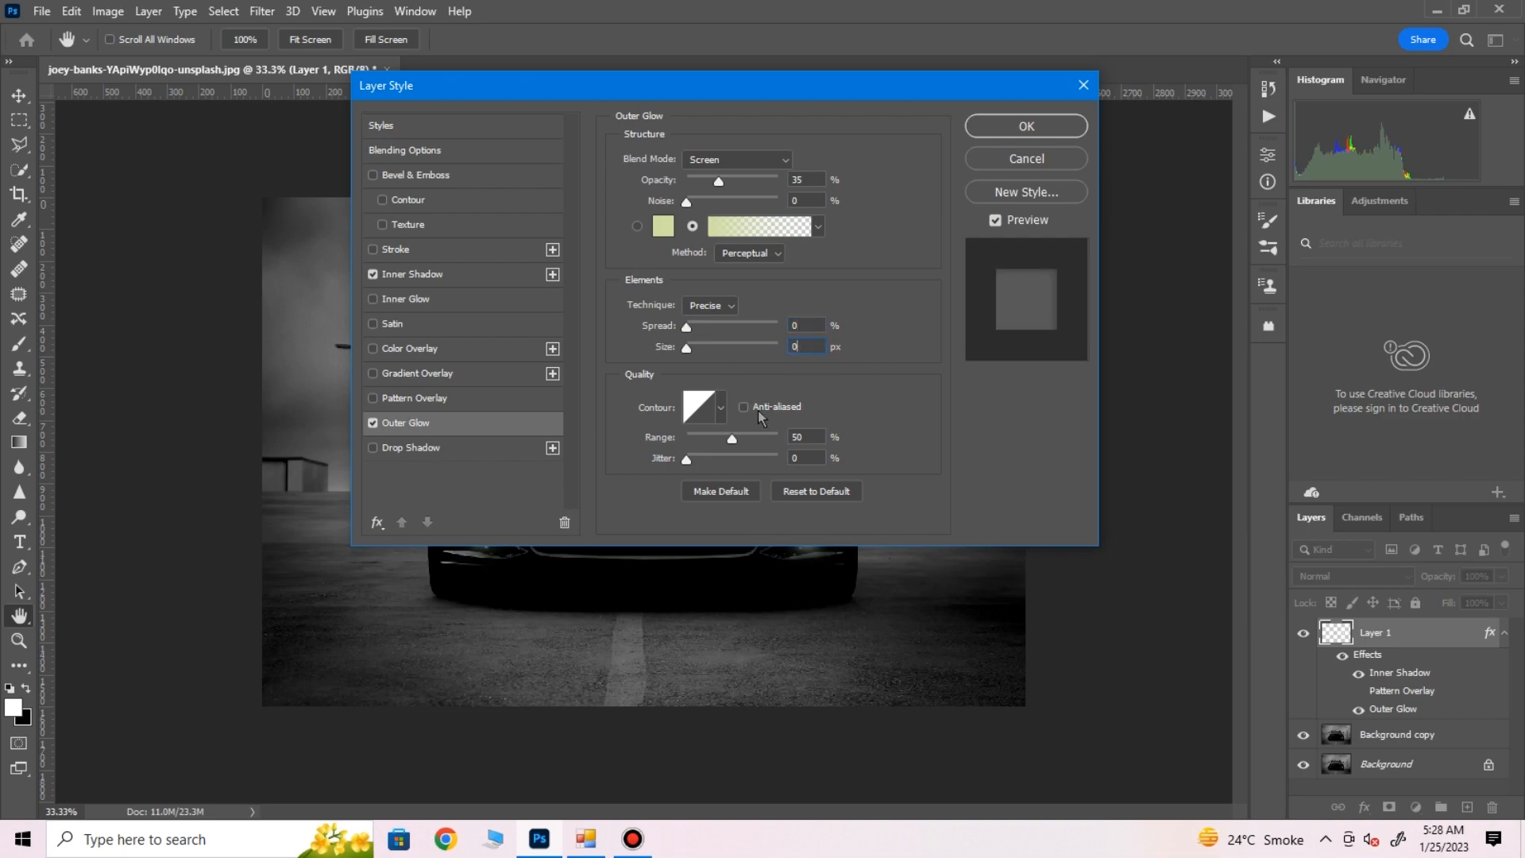
left_click_drag(764, 88, 772, 135)
left_click(1035, 174)
key("b")
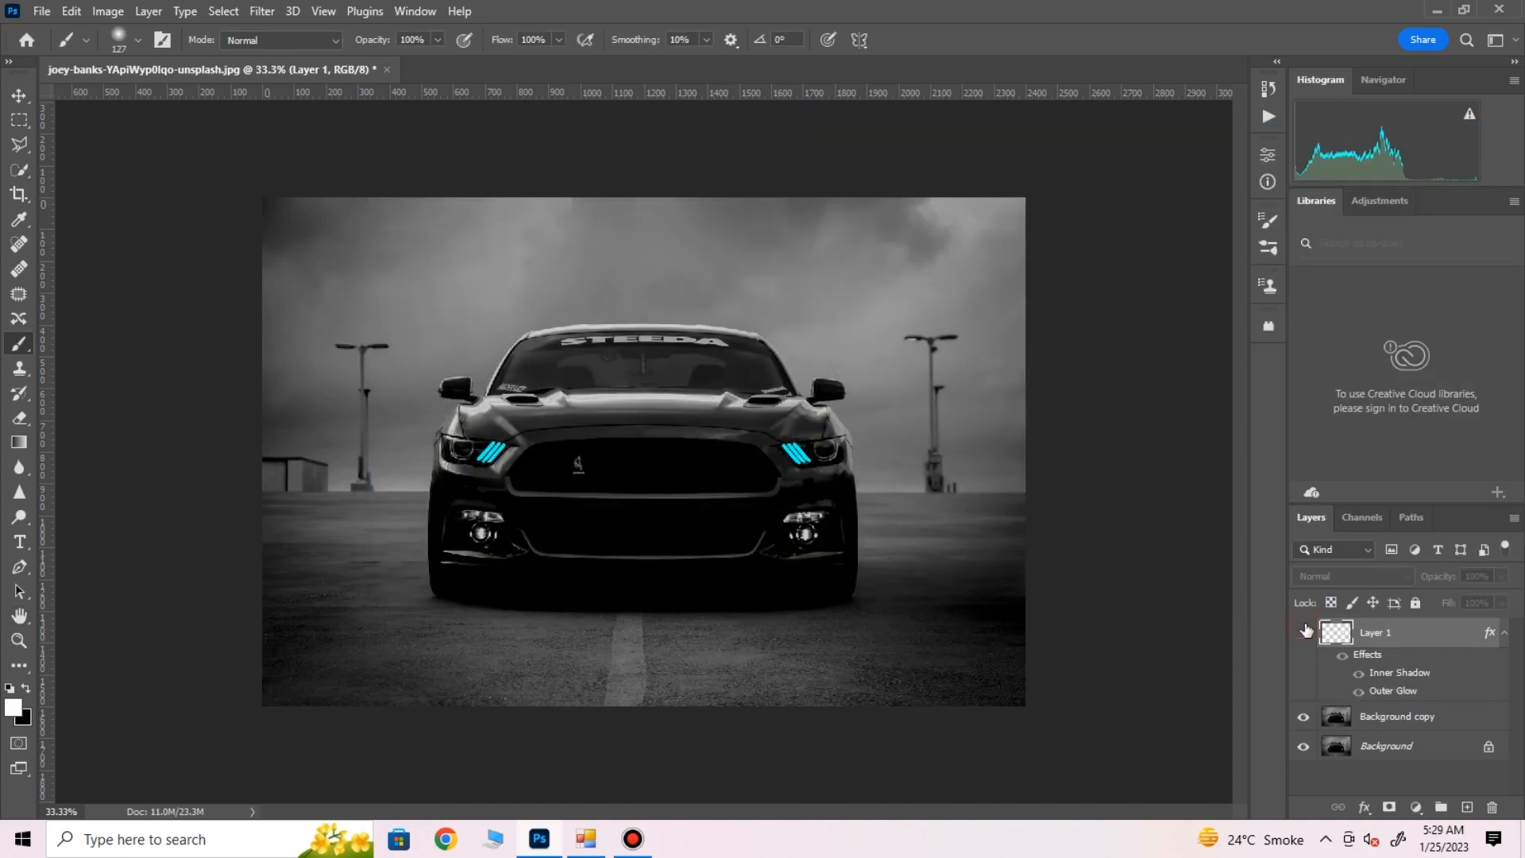
Merge Layer 1 and Background copy into a single layer
left_click(1430, 717)
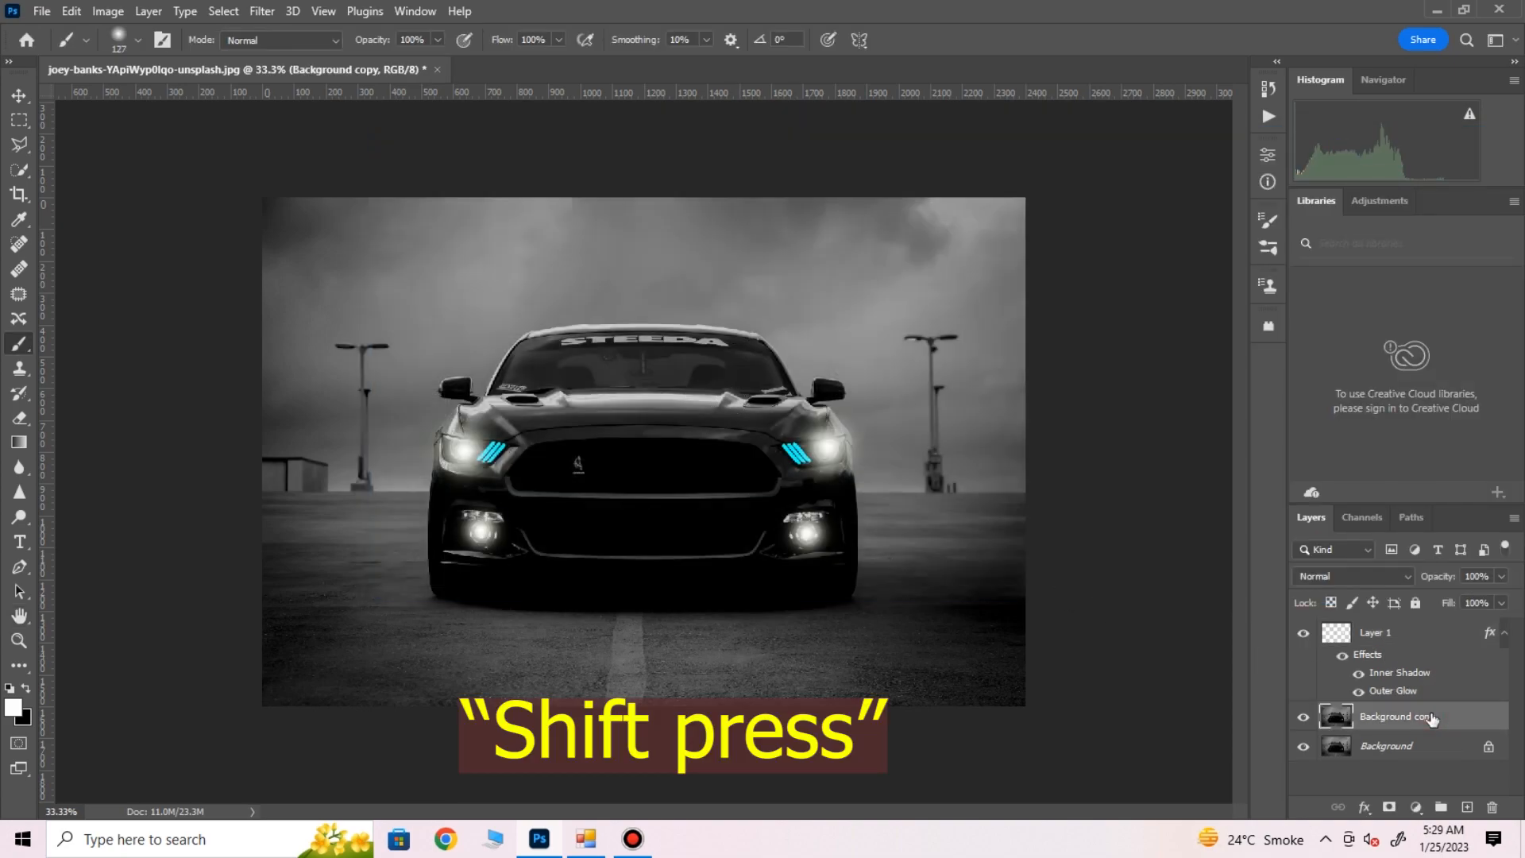
left_click(1388, 634, "shift")
right_click(1390, 635)
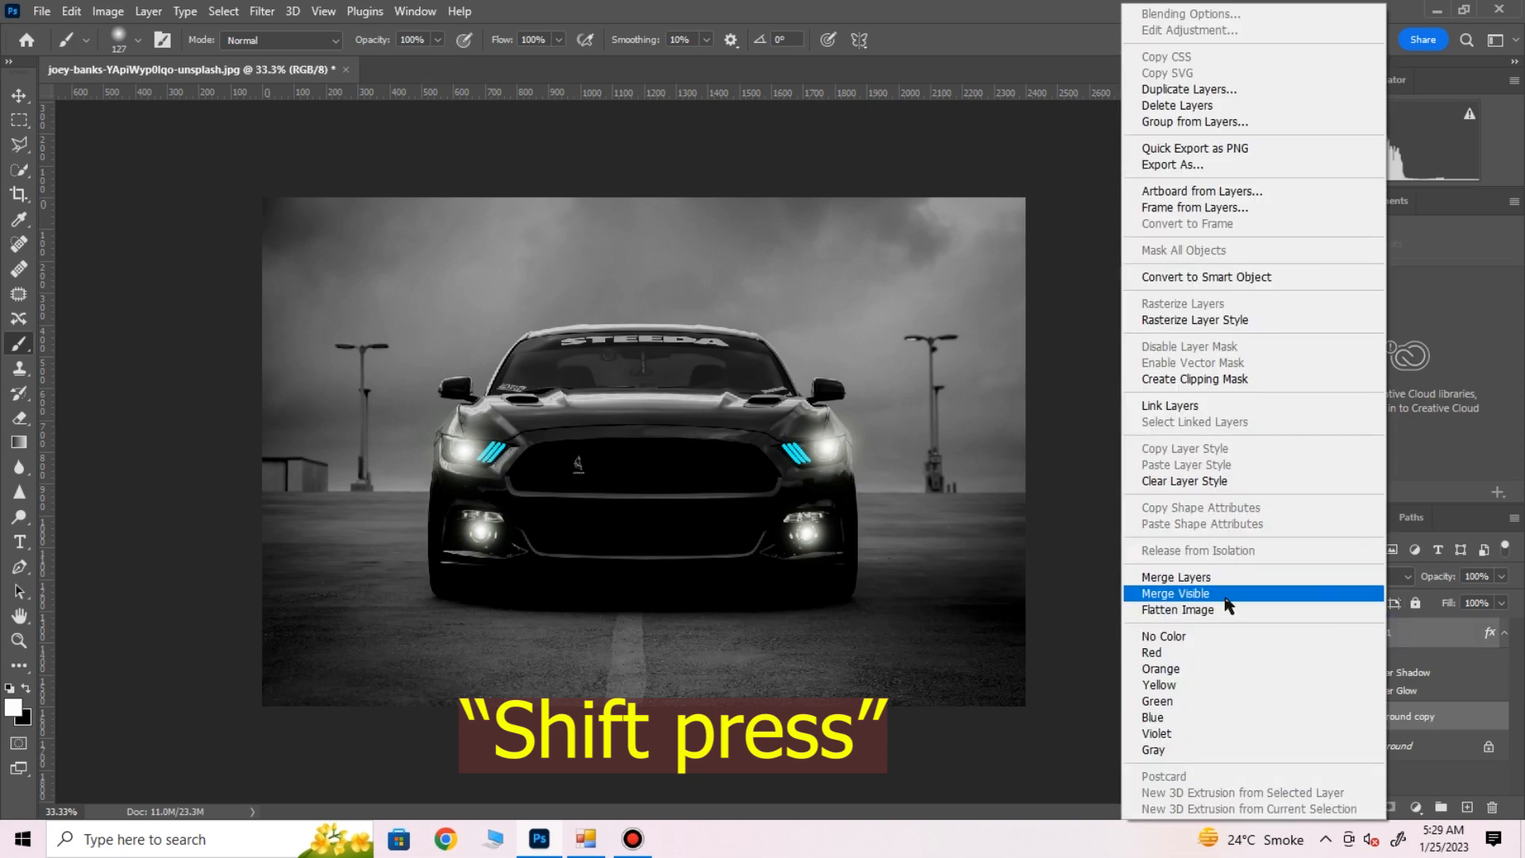
left_click(1174, 578)
Open Color Efex Pro 4 on the merged layer and use Graduated Fog with 67% opacity, 42% vertical shift and 360° rotation
left_click(261, 11)
left_click(541, 531)
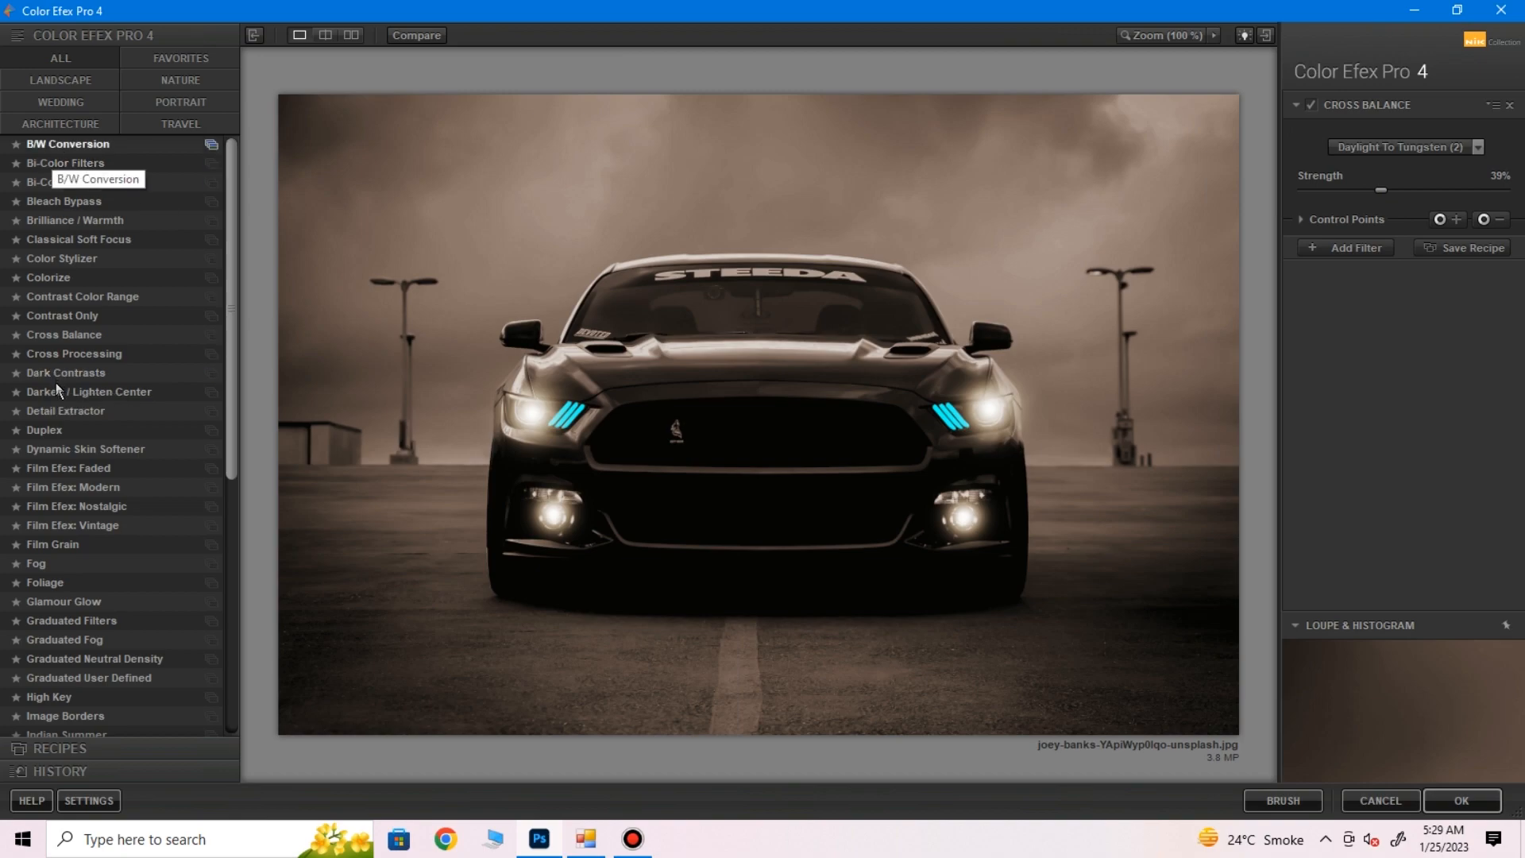
scroll(88, 509, "down", 2)
left_click(89, 527)
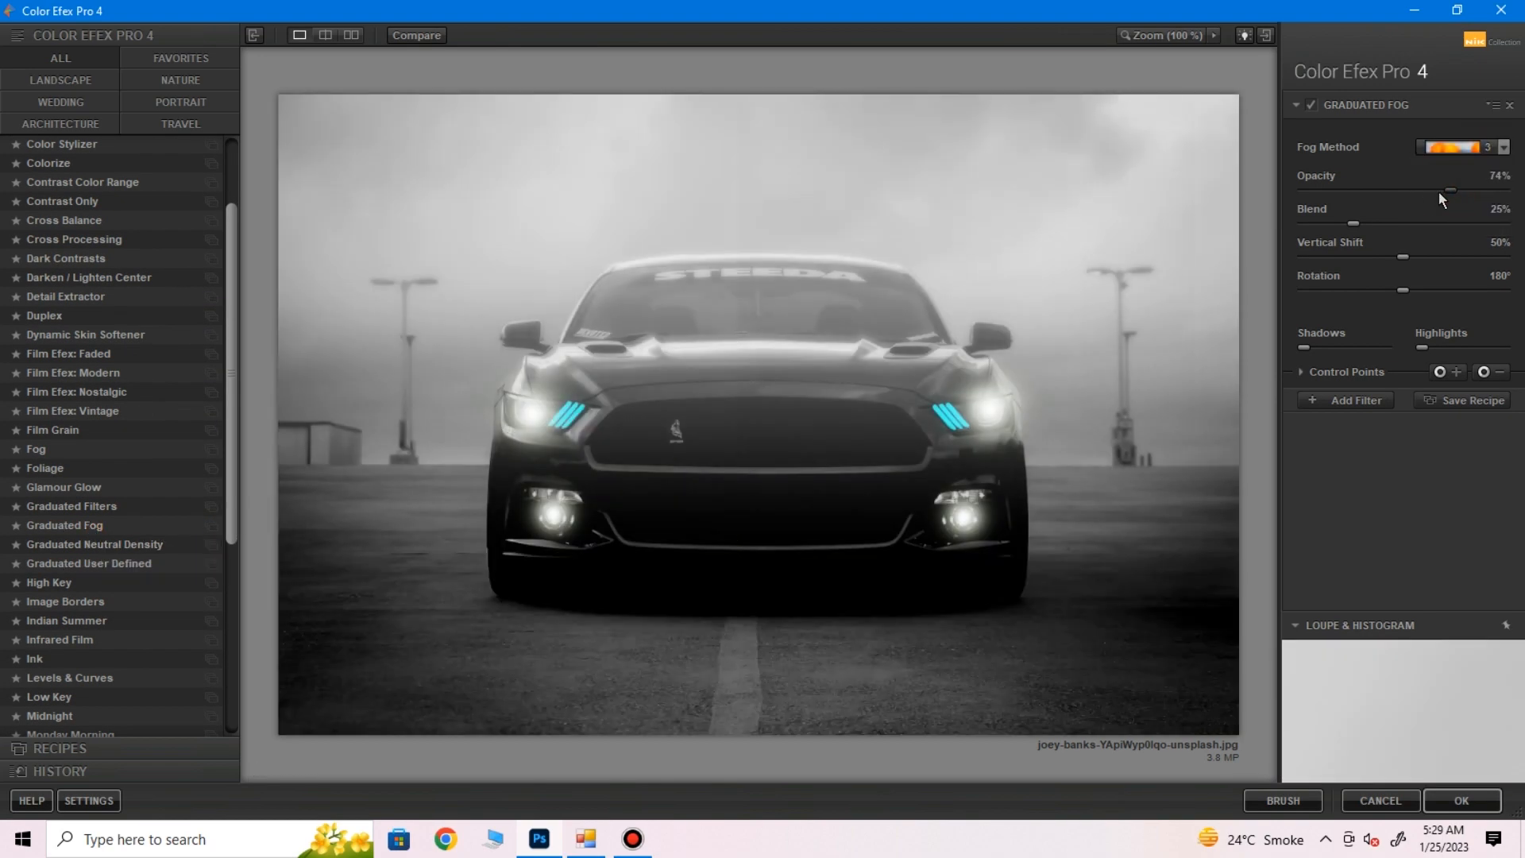
left_click_drag(1439, 192, 1433, 193)
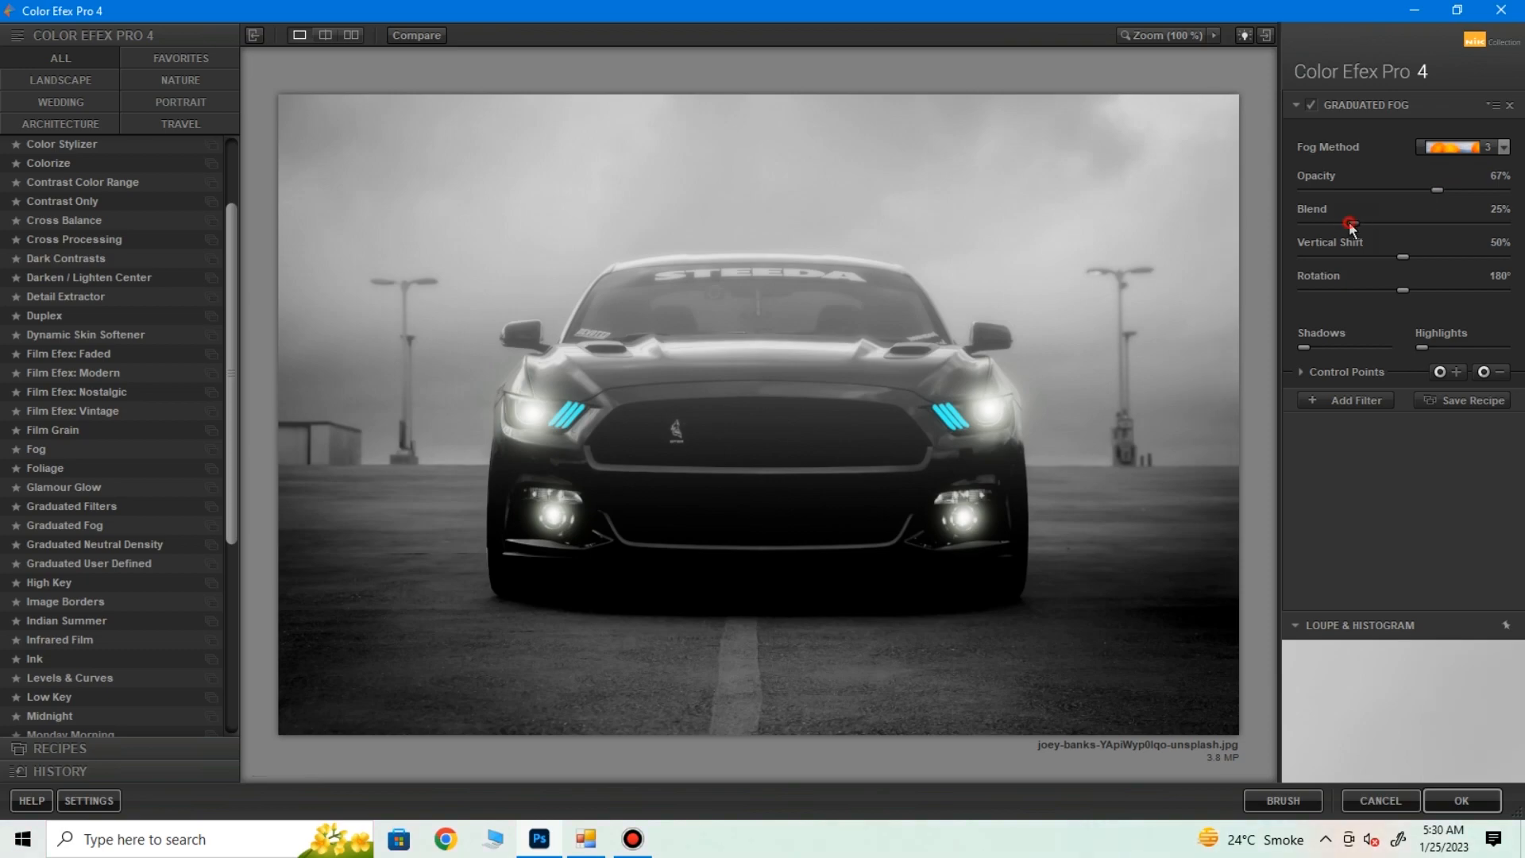
left_click_drag(1408, 256, 1503, 290)
left_click_drag(1393, 256, 1390, 258)
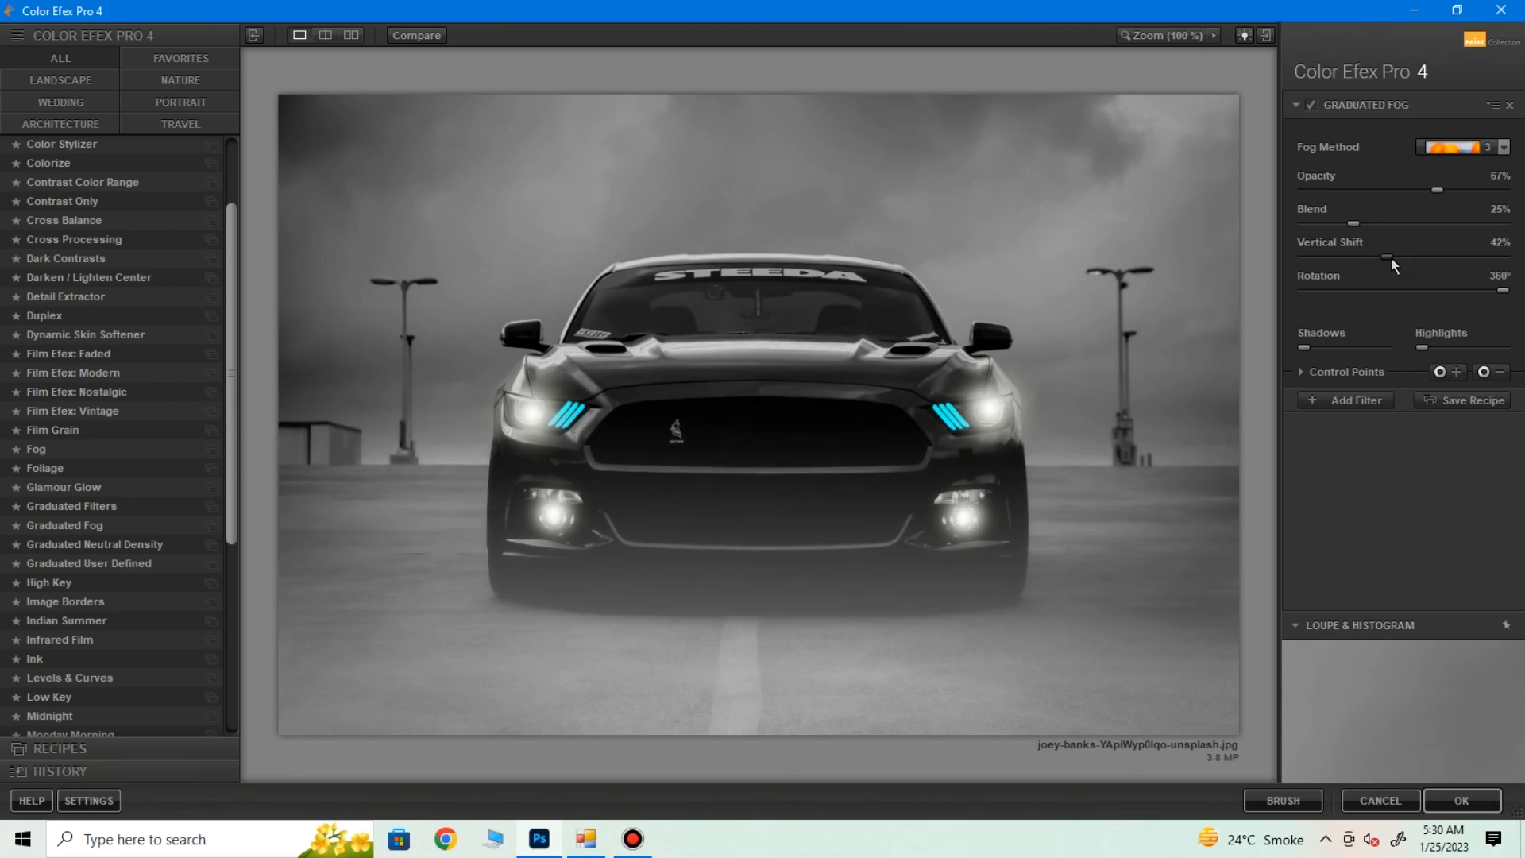
Add a B/W Conversion filter with filter color 124°, strength 66%, brightness 22% and contrast 6%
left_click(1365, 401)
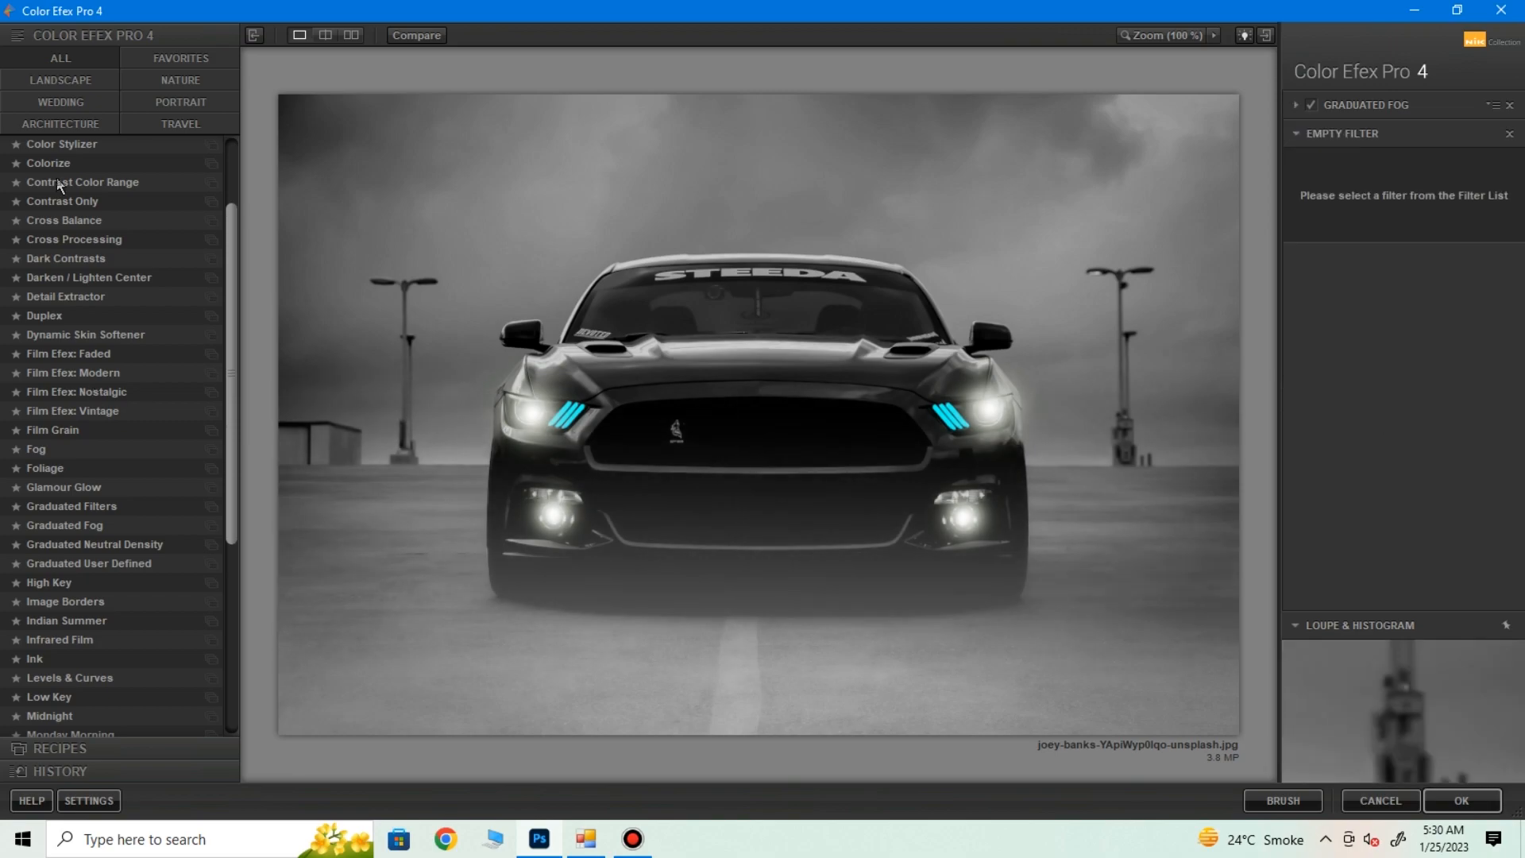
scroll(57, 169, "up", 2)
left_click(67, 144)
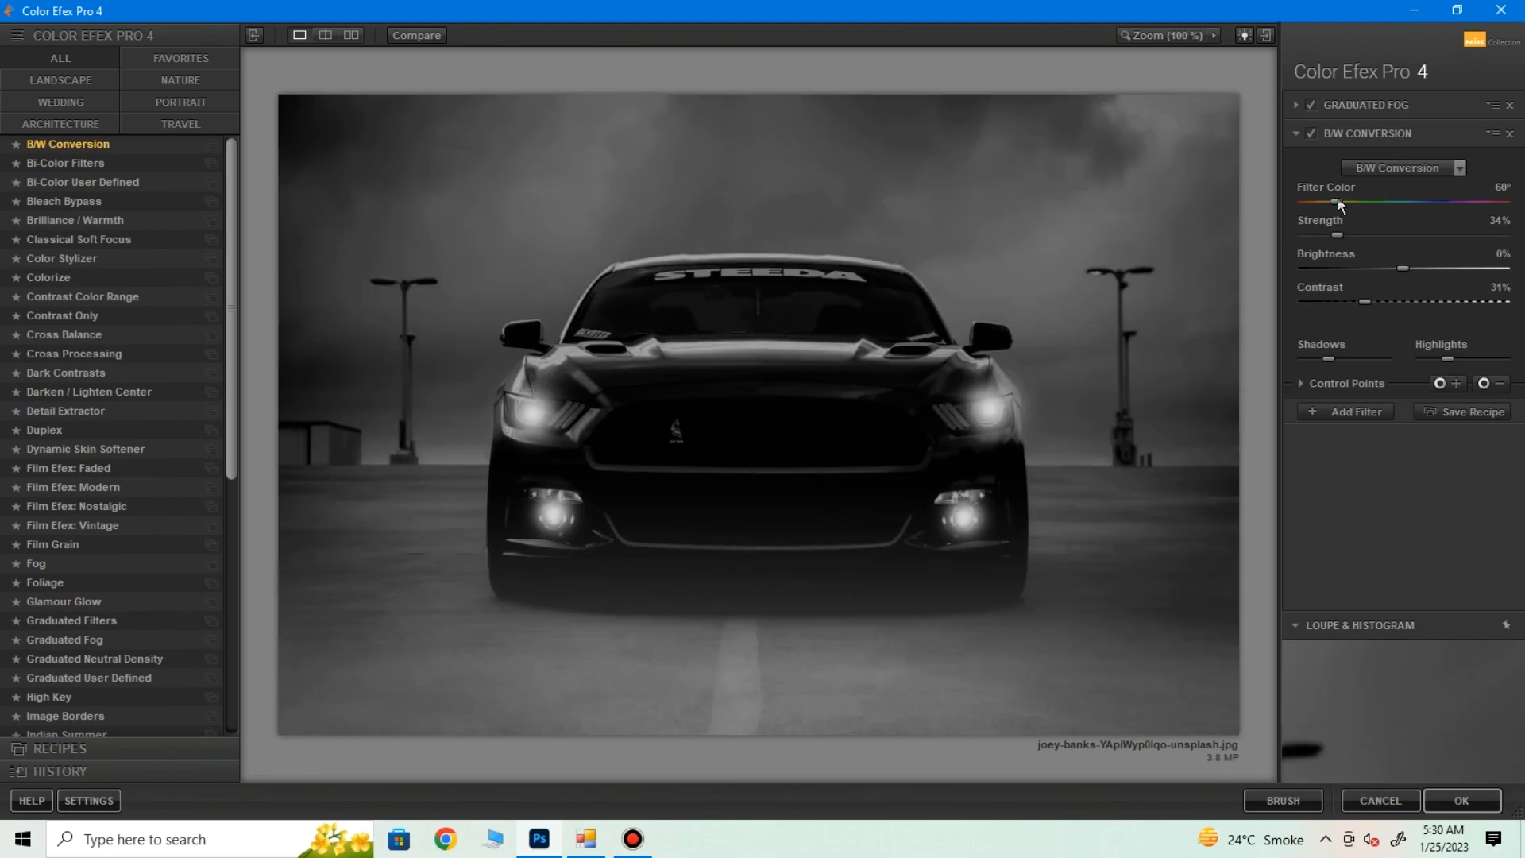
left_click_drag(1340, 203, 1375, 178)
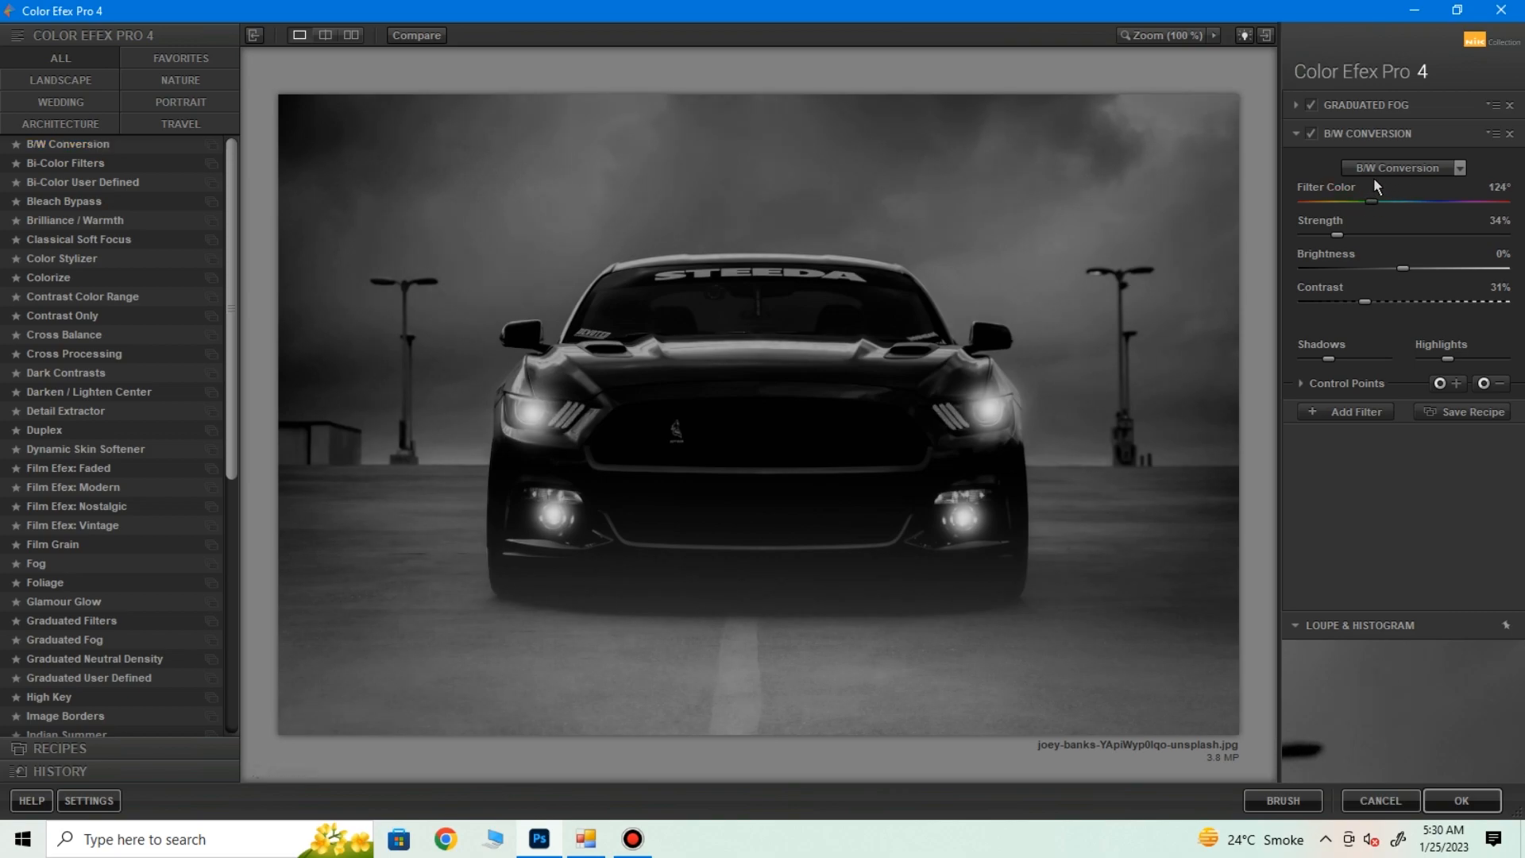
left_click_drag(1340, 236, 1375, 228)
left_click_drag(1412, 270, 1314, 292)
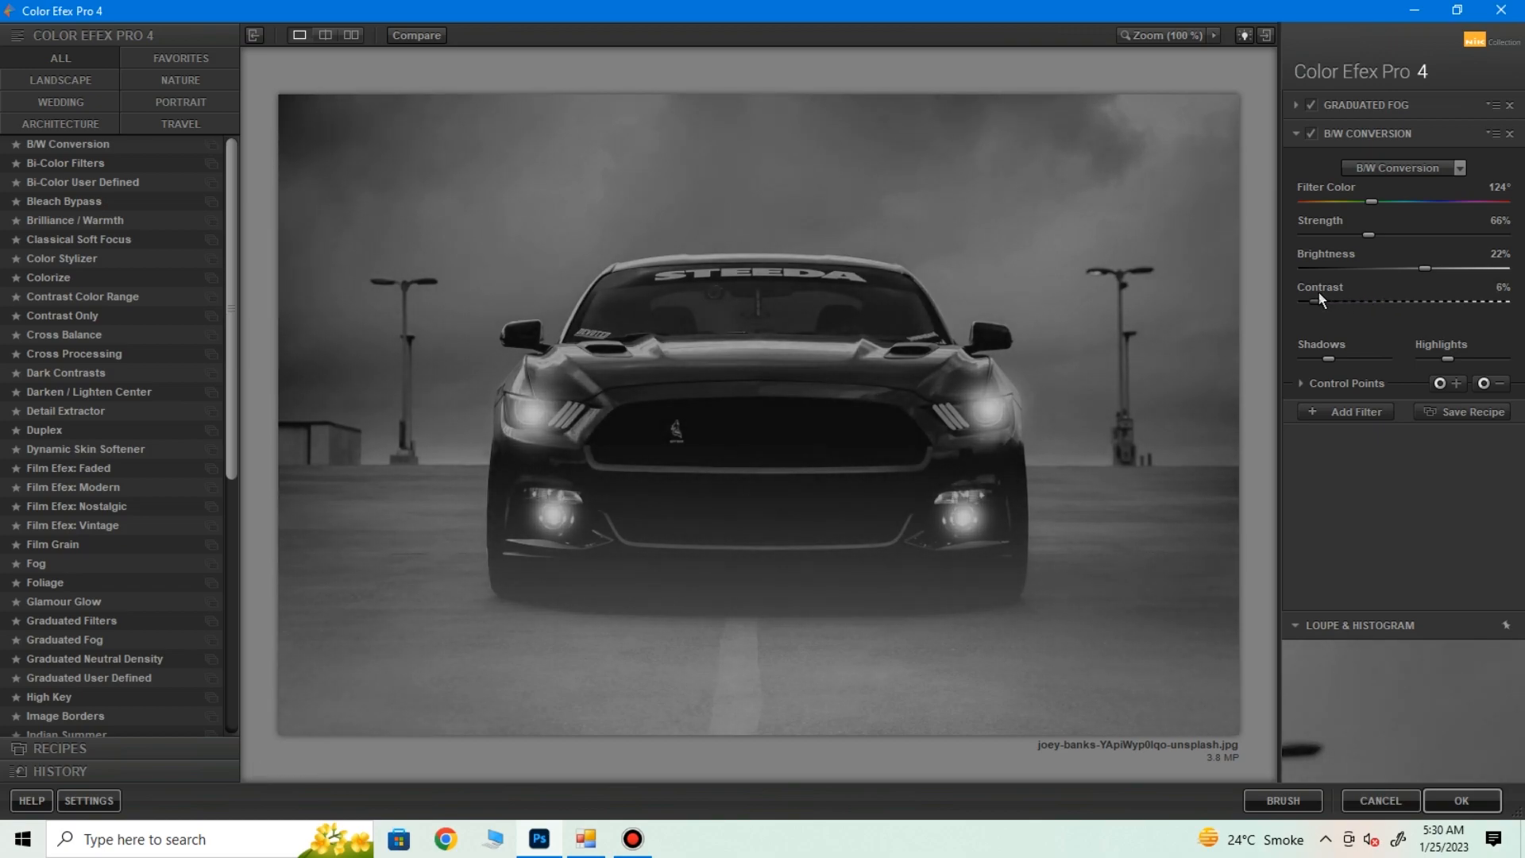
Add a White Neutralizer filter on top of the B/W Conversion with its default settings
left_click(1316, 412)
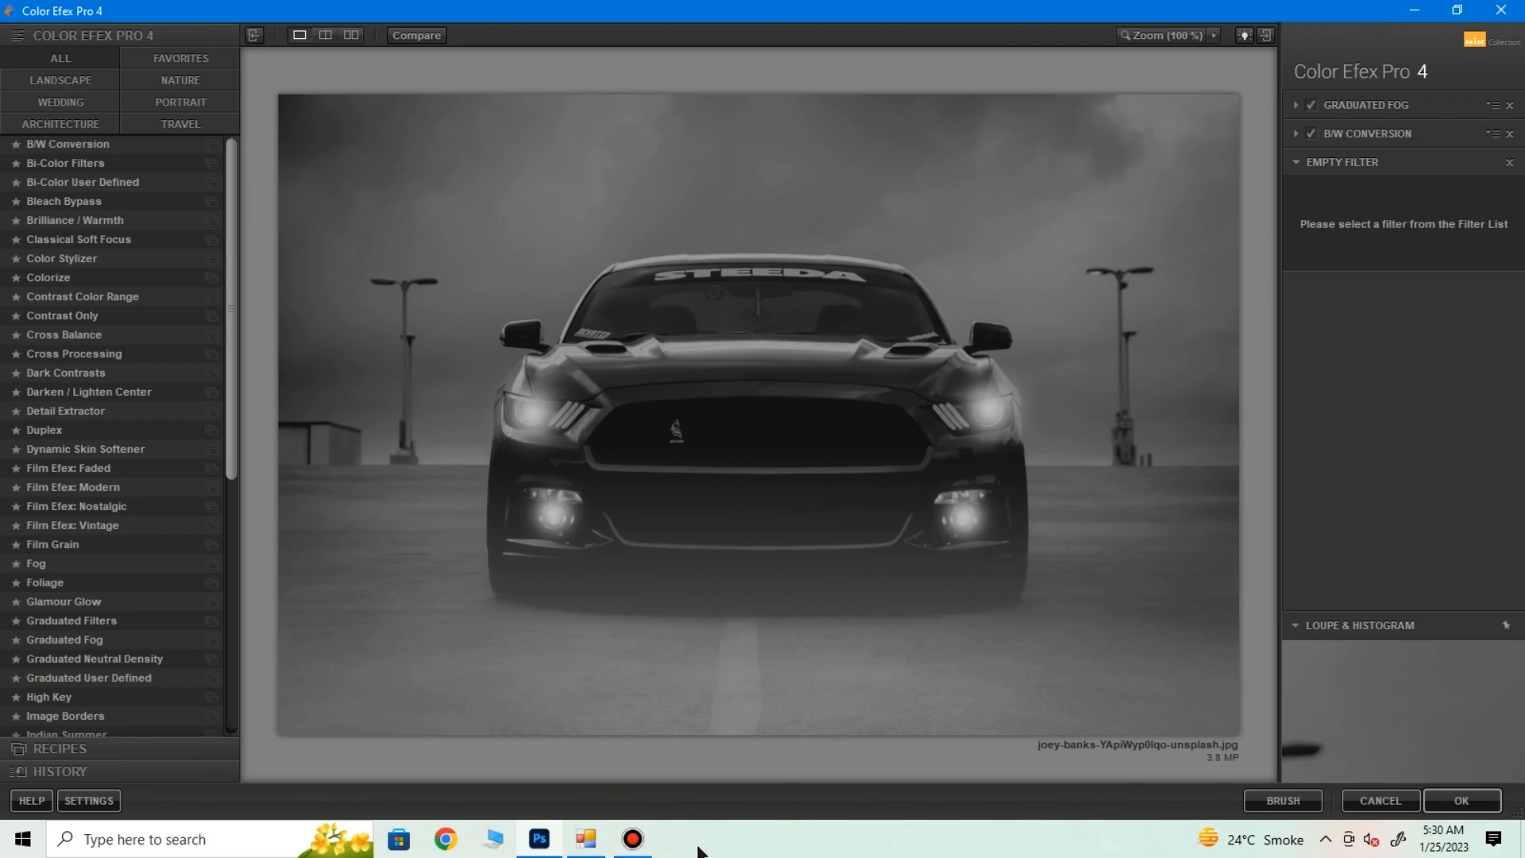
scroll(83, 517, "down", 6)
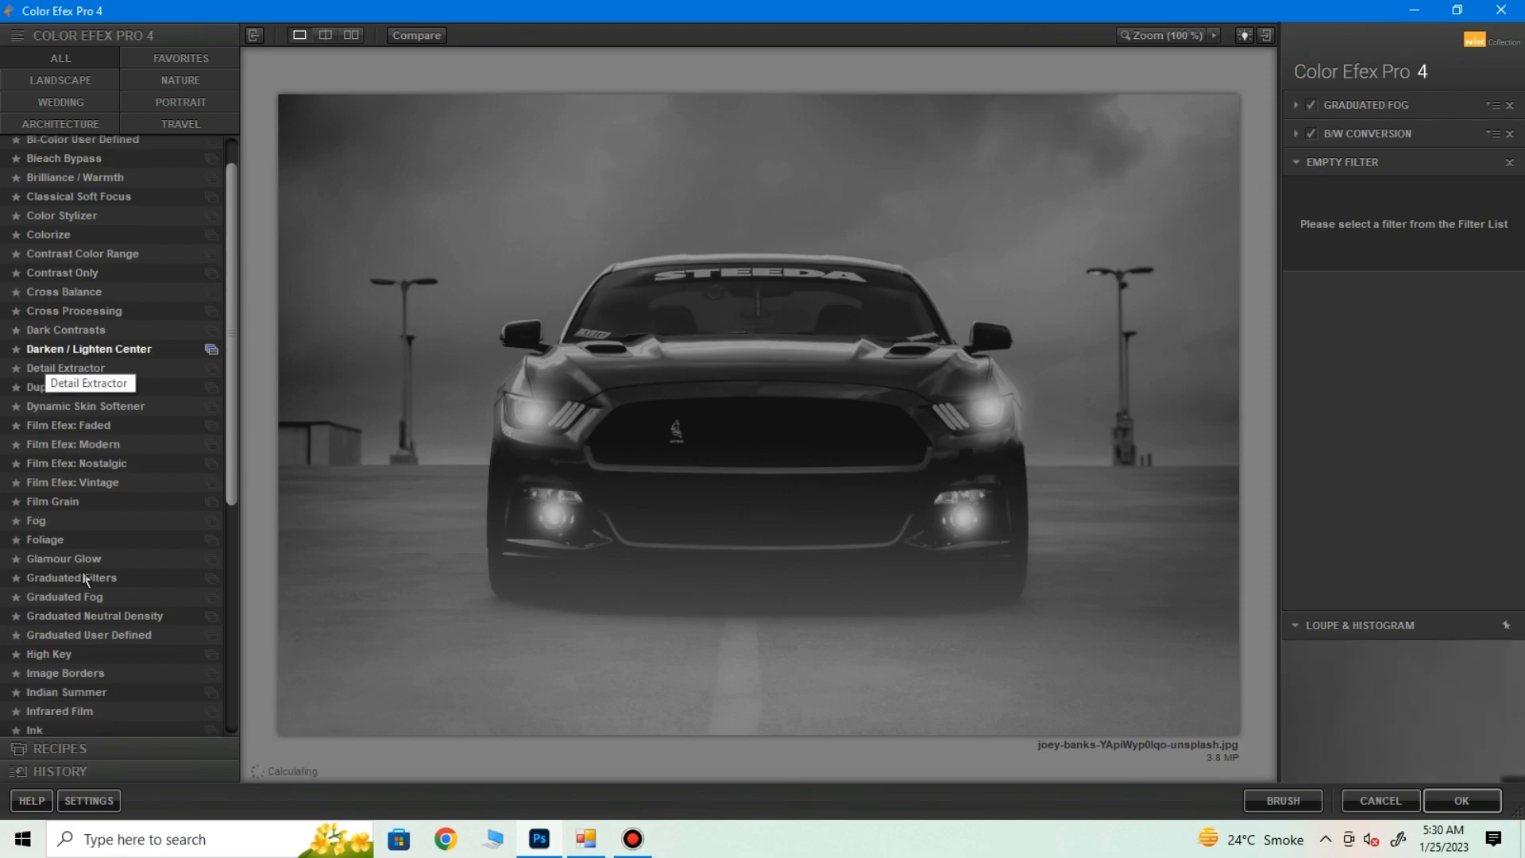
scroll(83, 583, "down", 2)
scroll(83, 580, "up", 3)
scroll(83, 580, "down", 4)
left_click(86, 729)
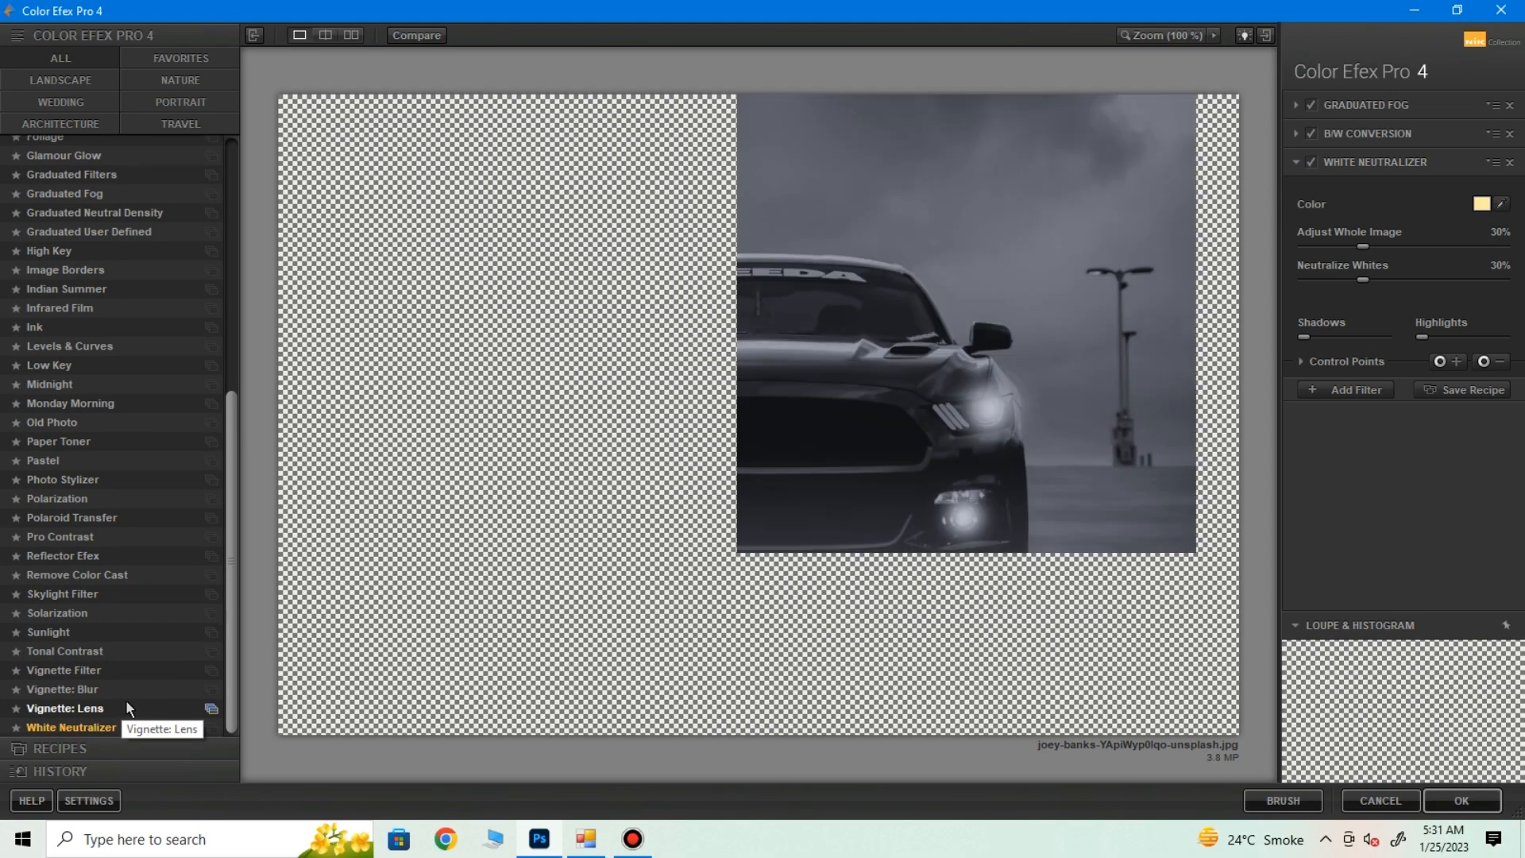
Add a Tonal Contrast filter with highlights at -15%, midtones at 43% and shadows at -5%
left_click(1342, 389)
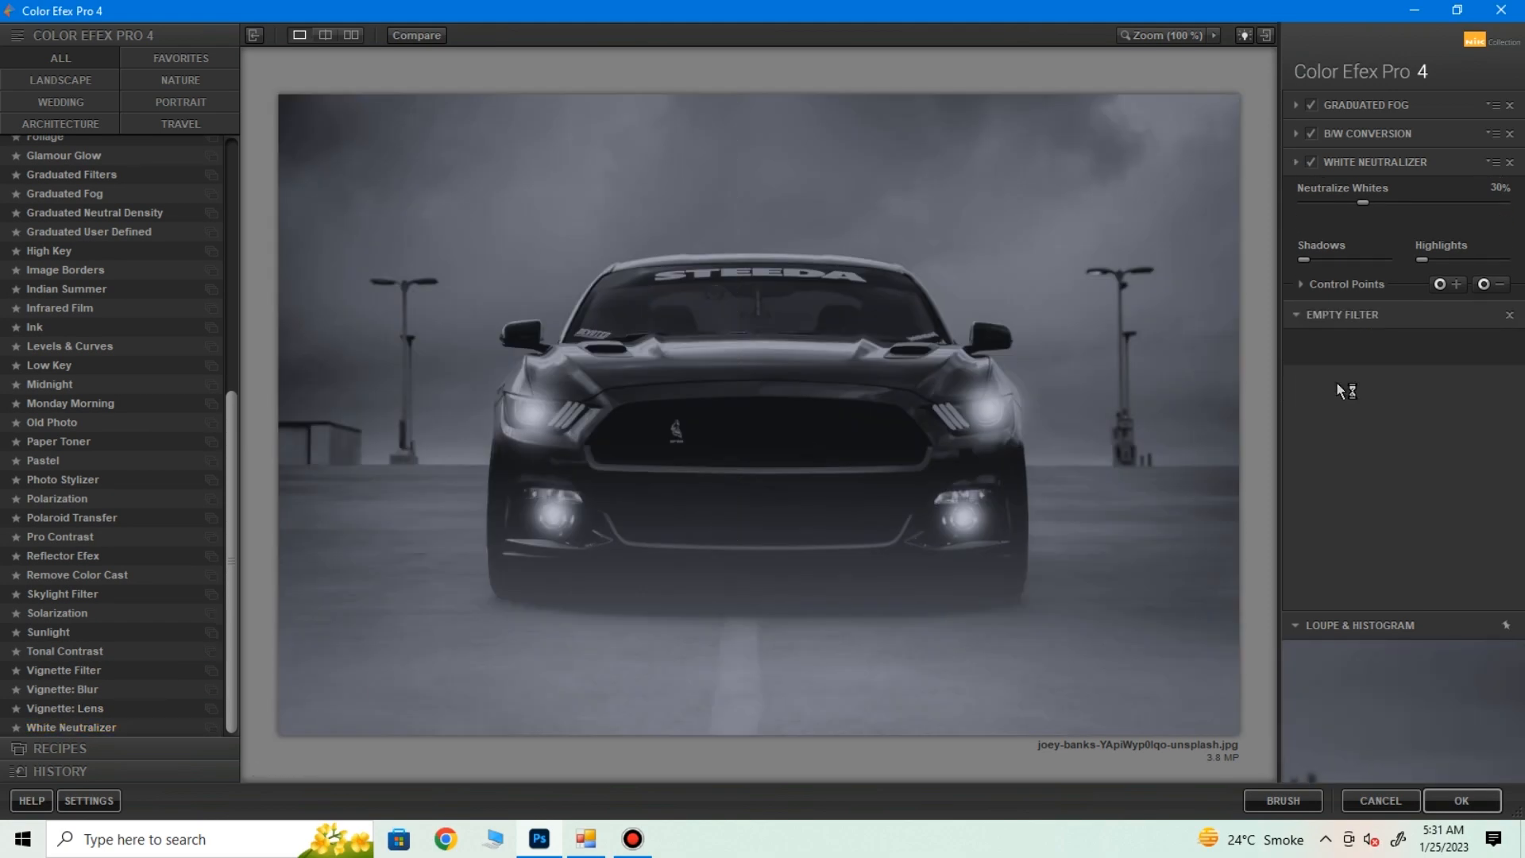
scroll(79, 516, "up", 2)
scroll(64, 635, "down", 2)
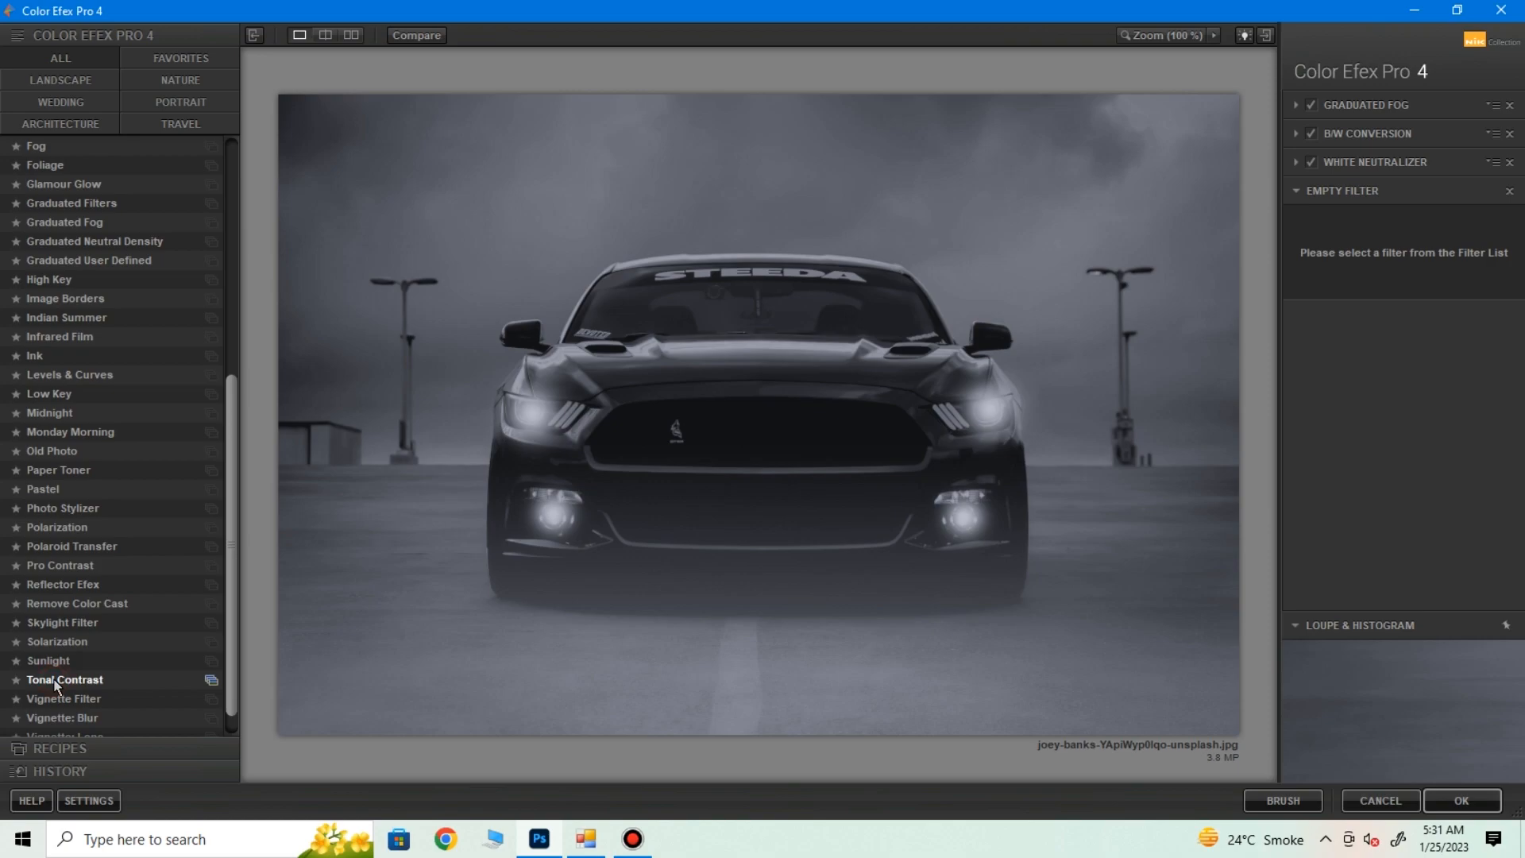
left_click(64, 680)
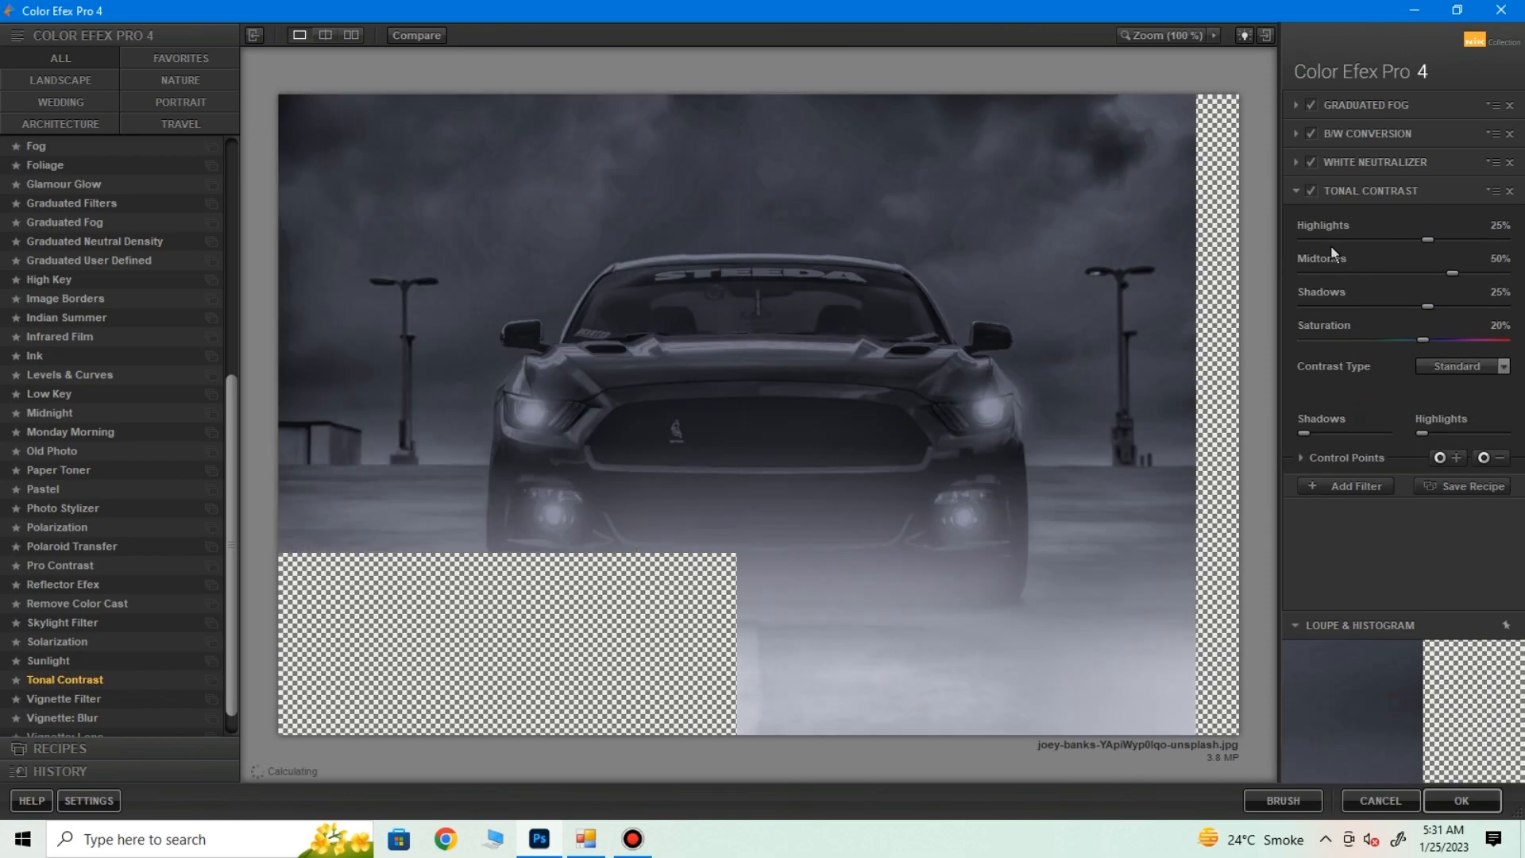
left_click_drag(1427, 241, 1330, 241)
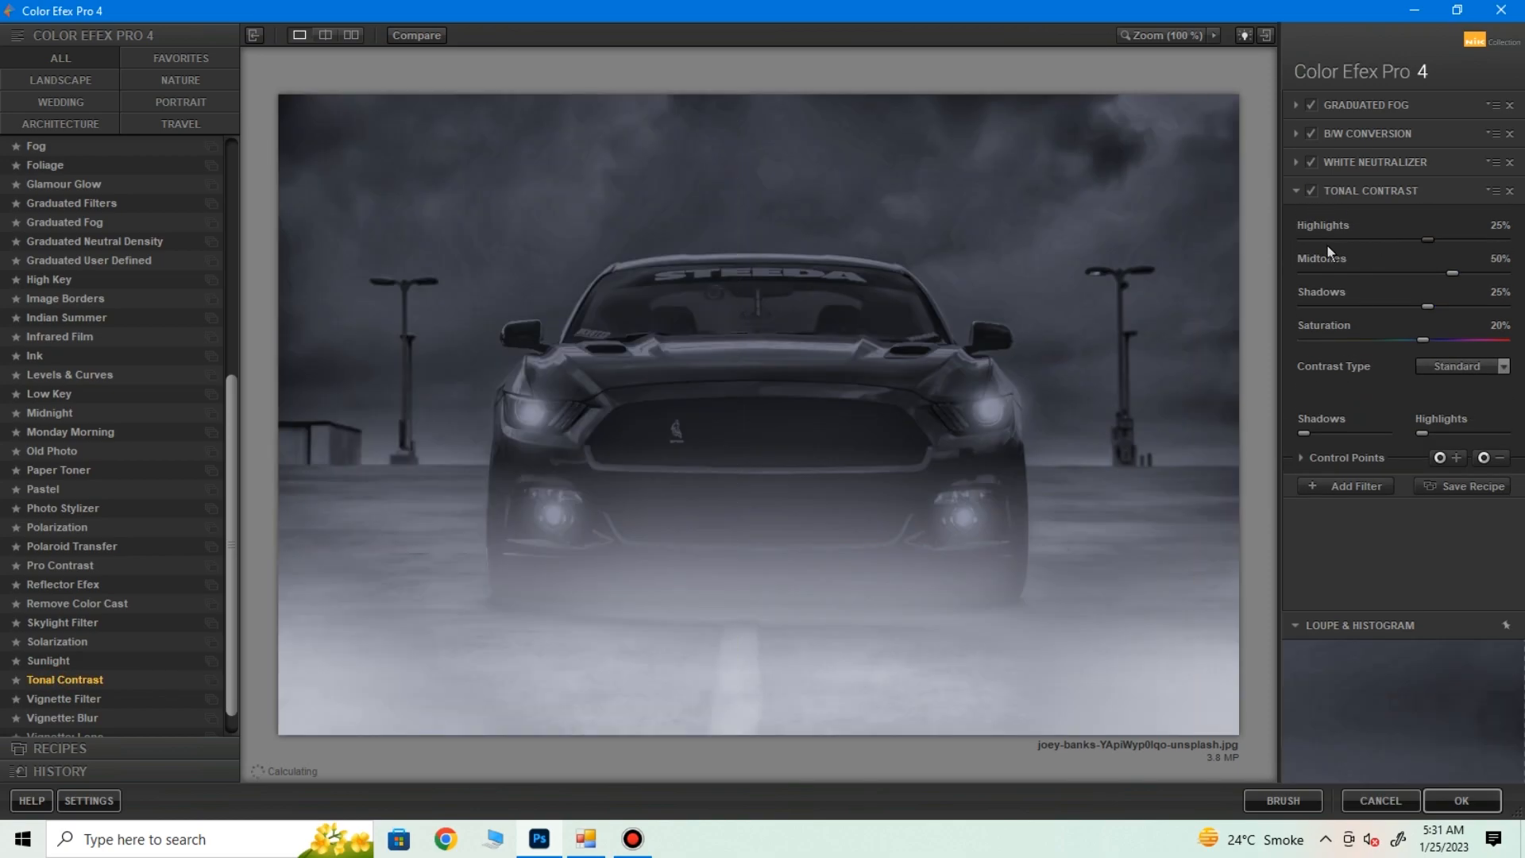
left_click(1384, 240)
left_click(1453, 274)
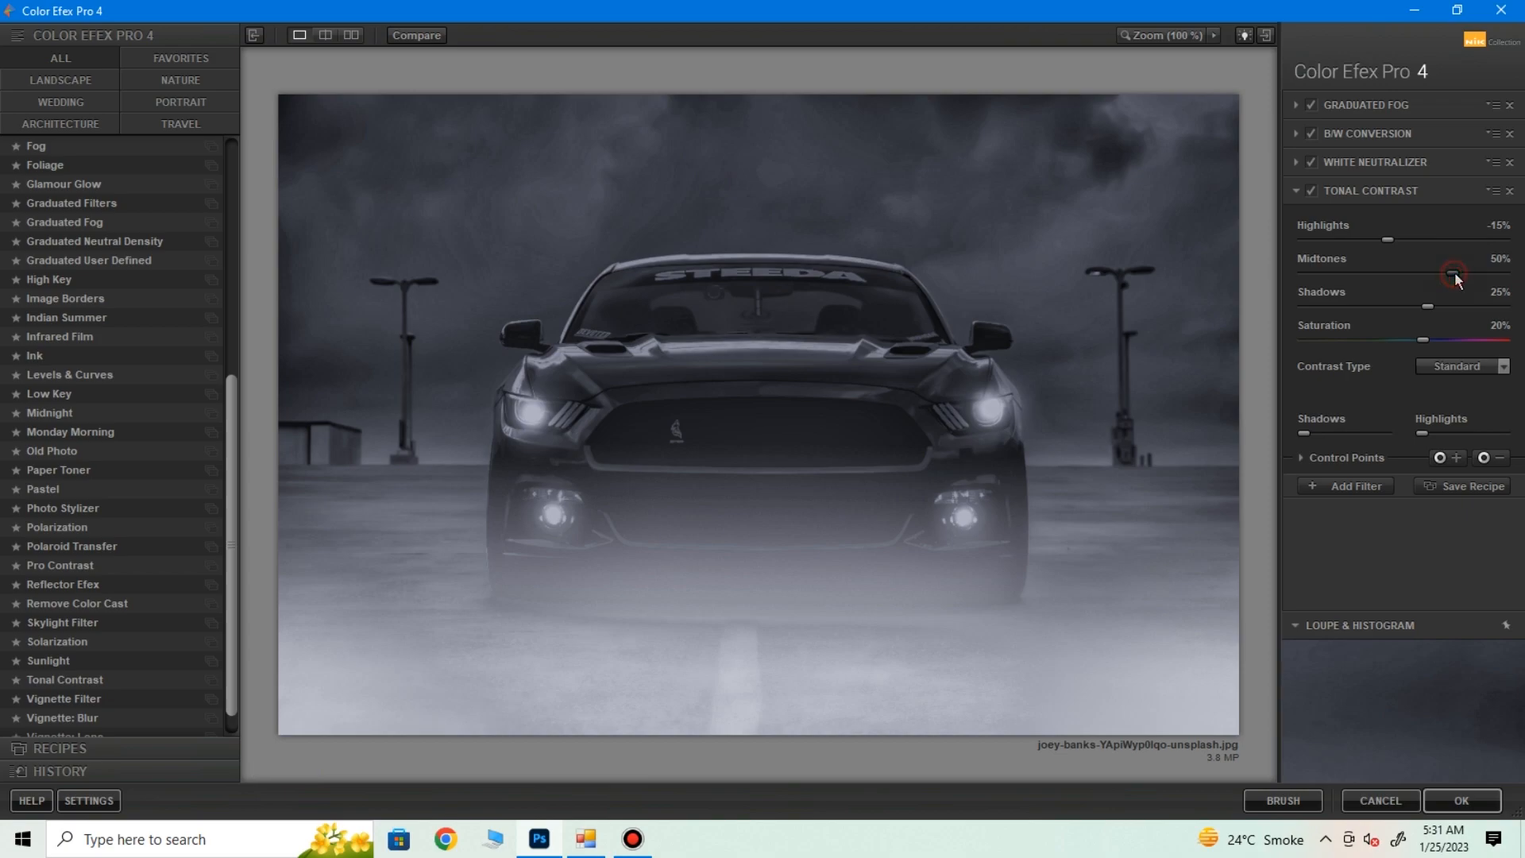
left_click_drag(1414, 307, 1406, 309)
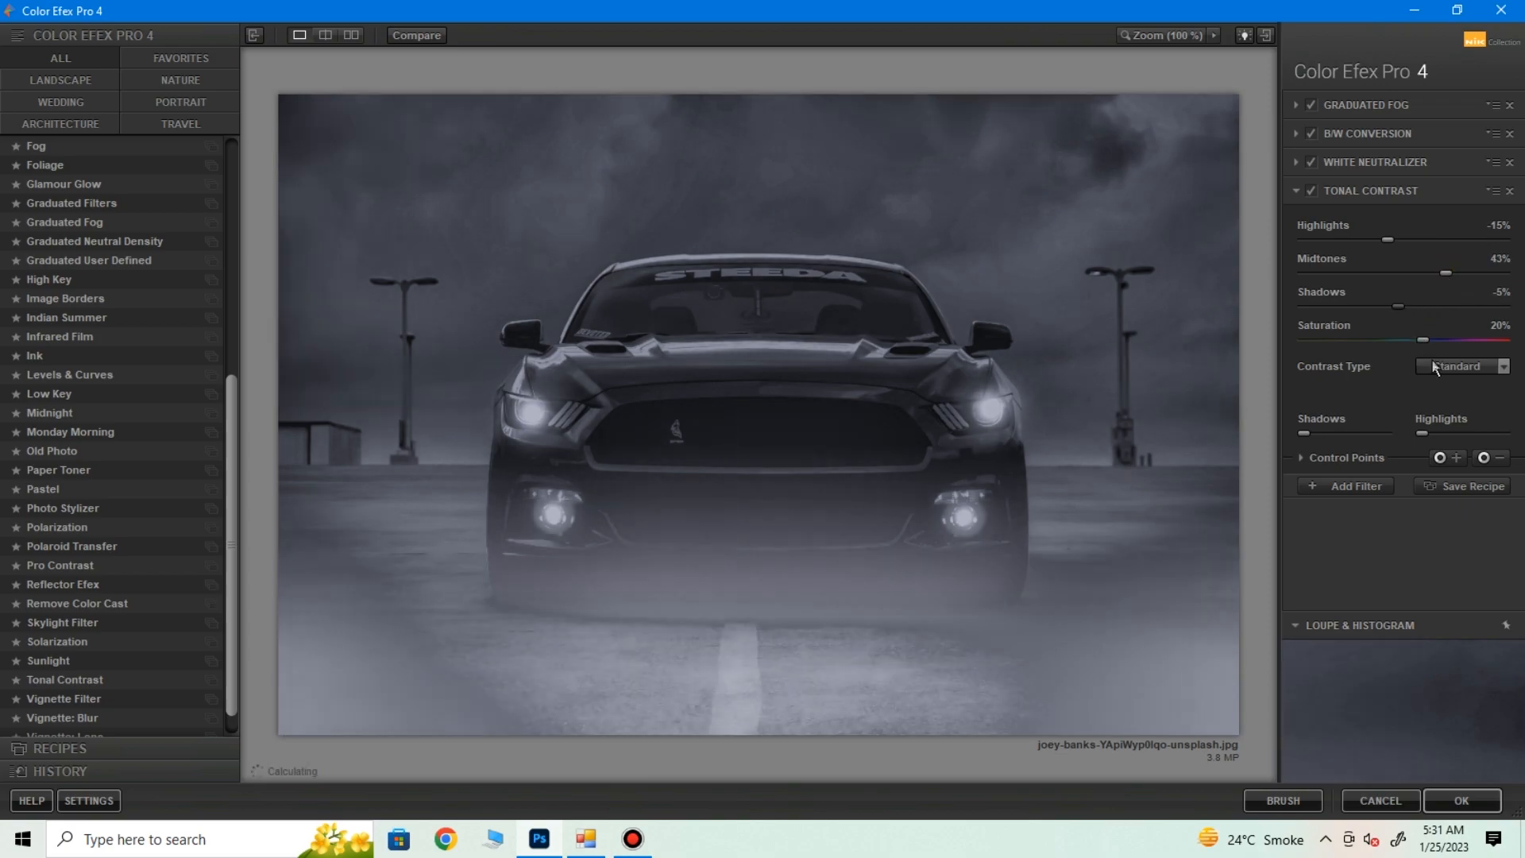
Add a default Remove Color Cast filter and a Film Efex: Modern filter using the Fuji 400H film
left_click(1330, 484)
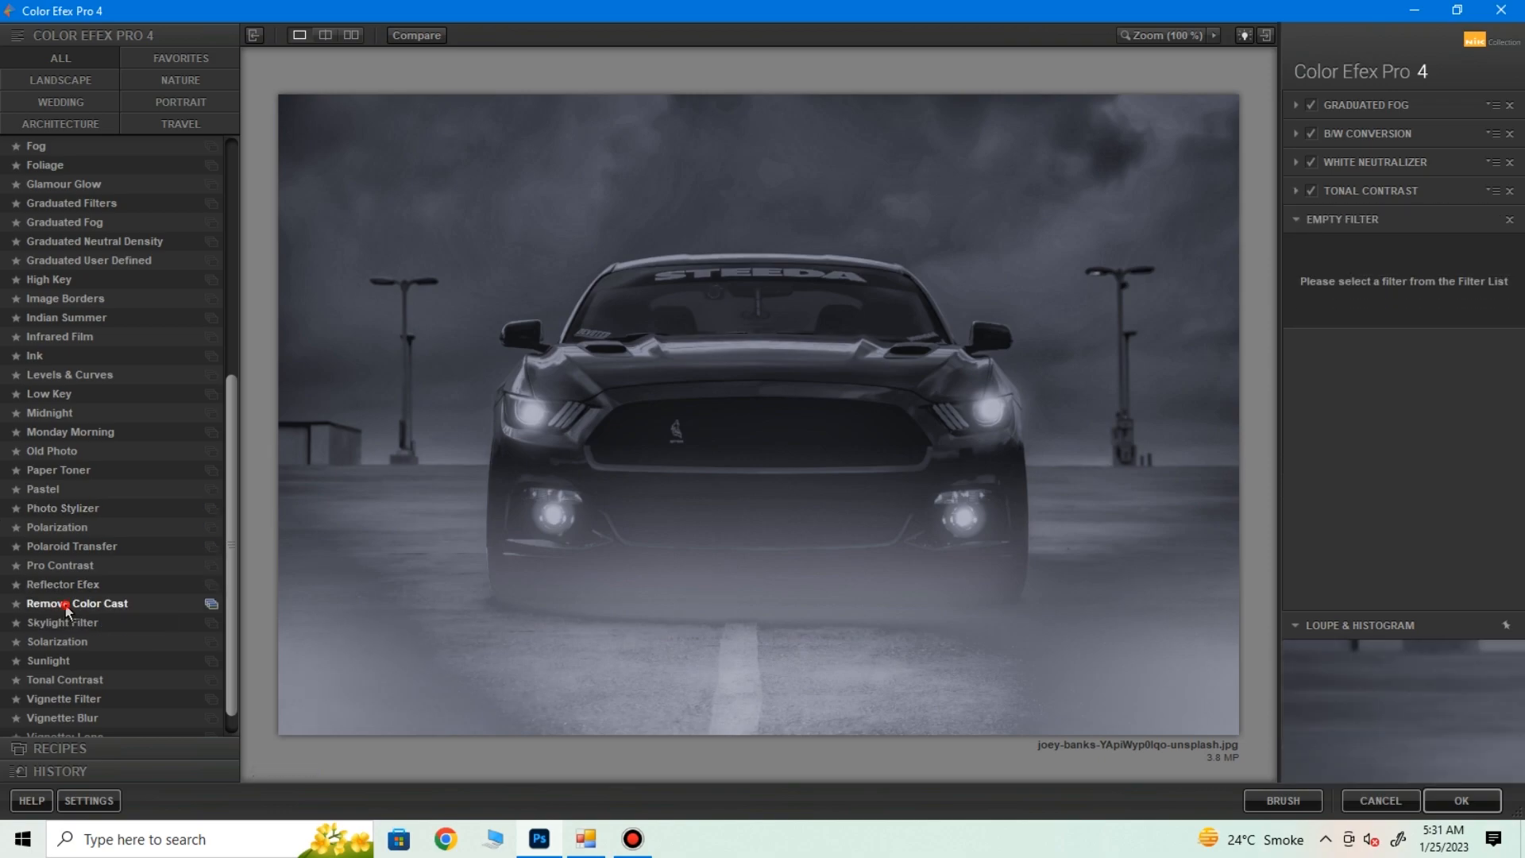
left_click(131, 604)
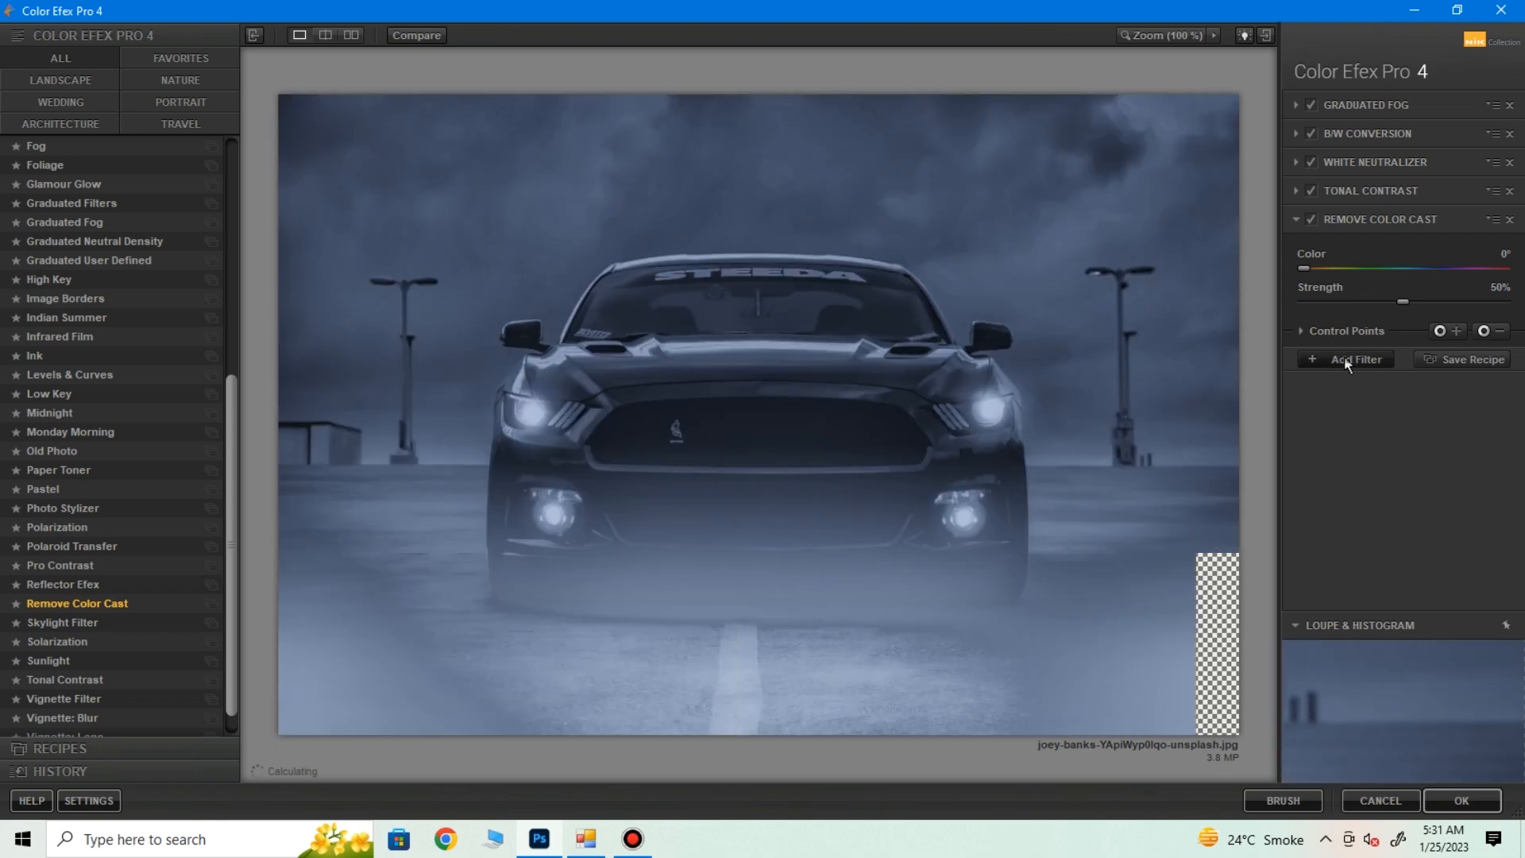
left_click(1344, 359)
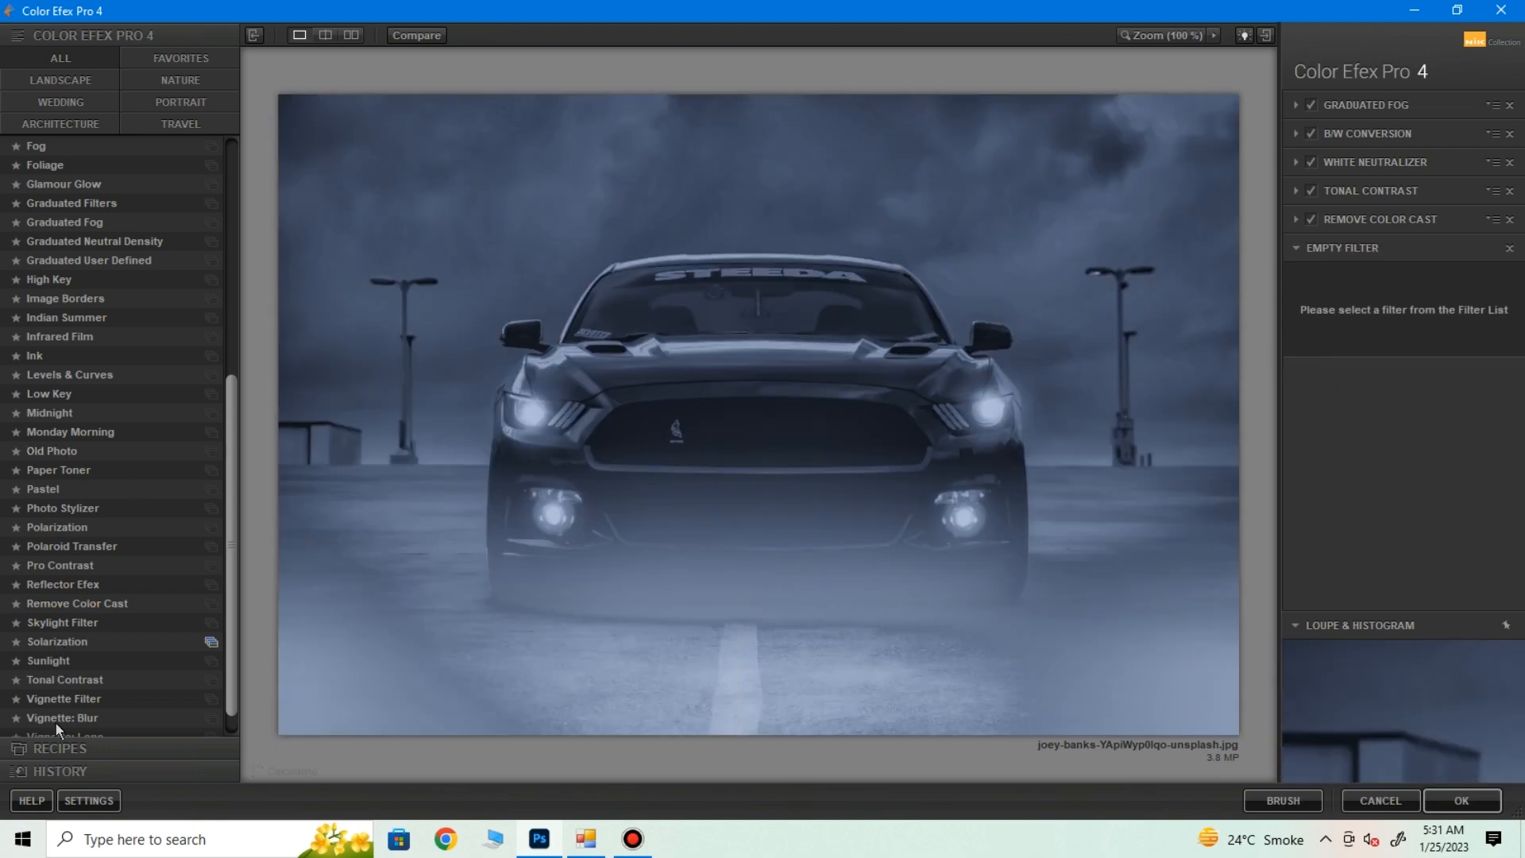
scroll(73, 698, "down", 1)
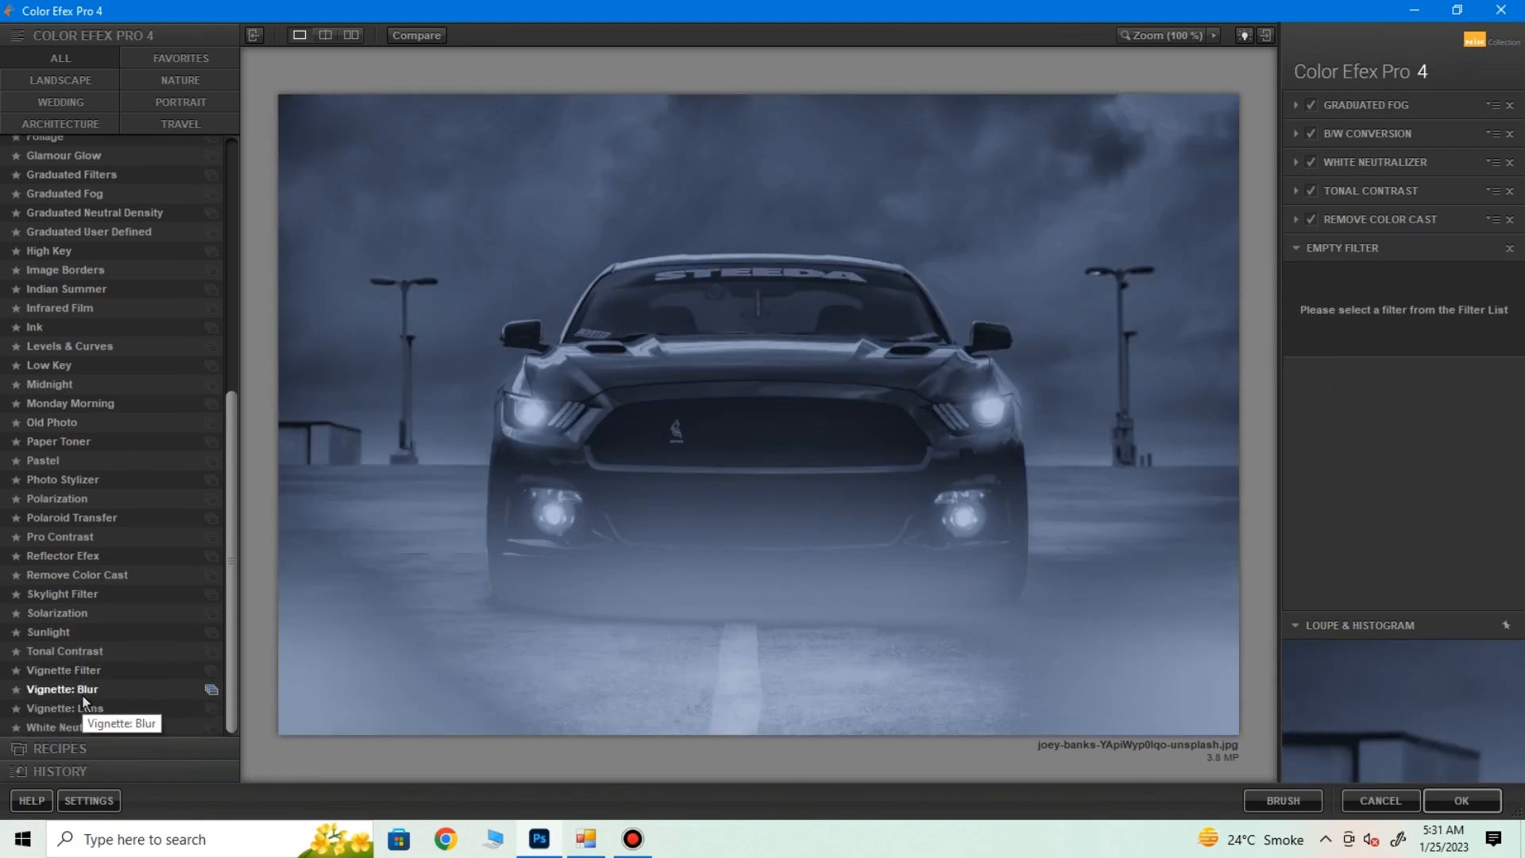
scroll(99, 350, "up", 4)
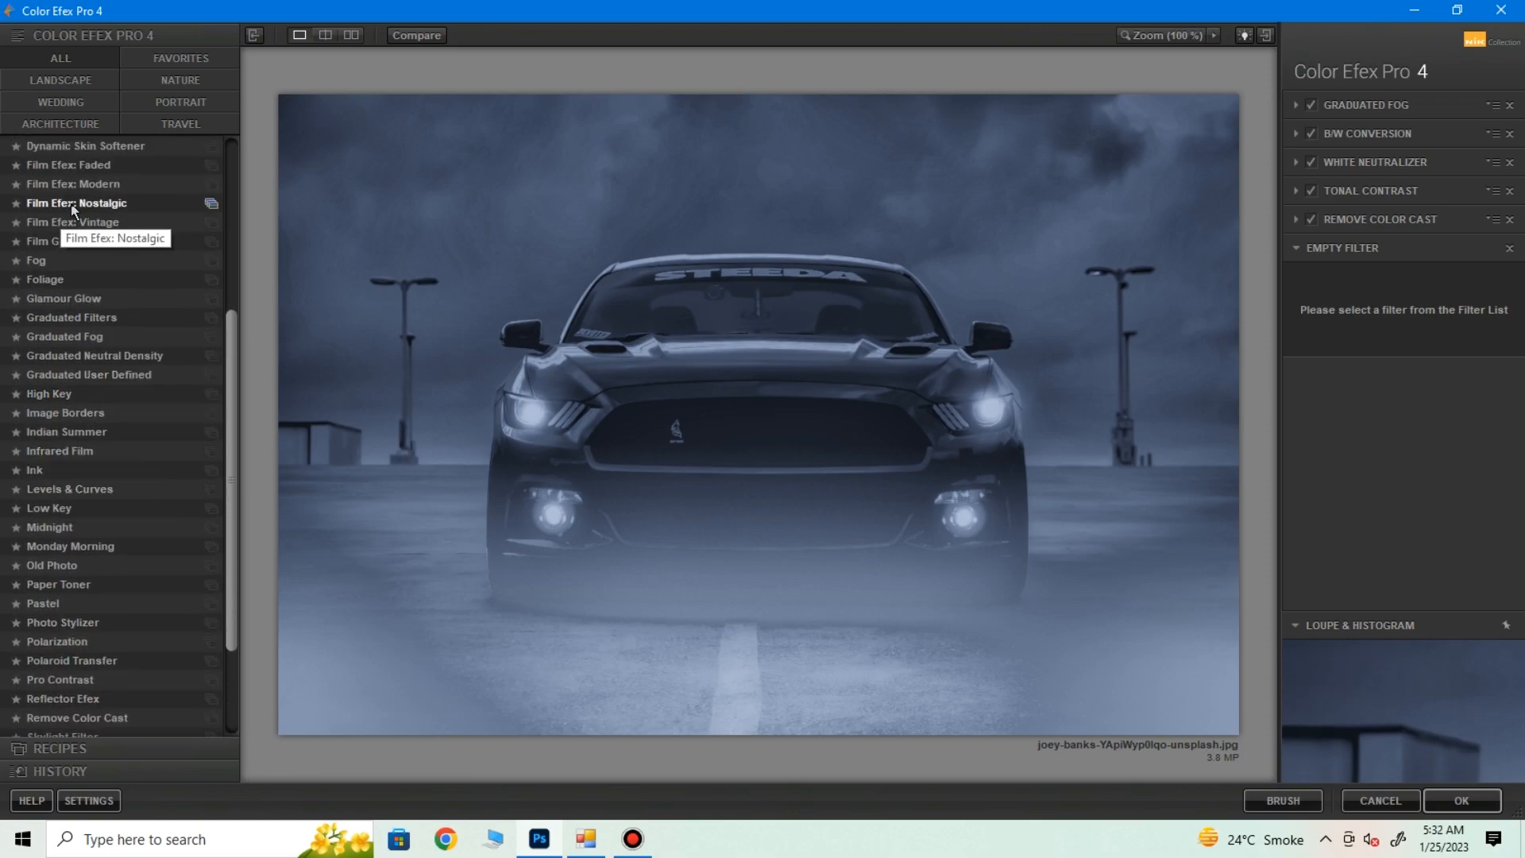
left_click(84, 189)
left_click(1344, 284)
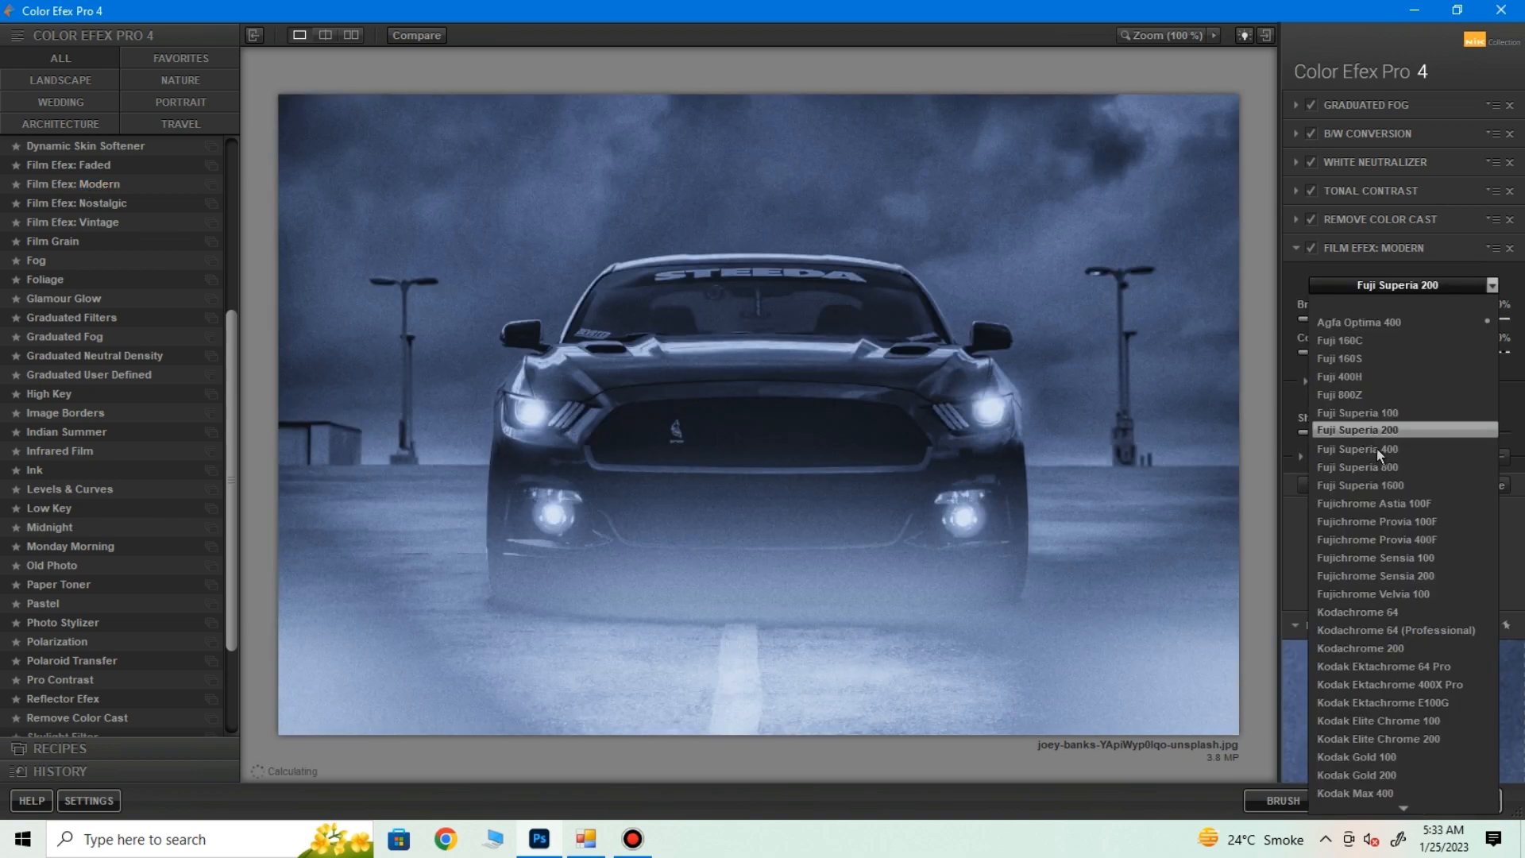
scroll(1366, 586, "down", 1)
scroll(1366, 586, "down", 2)
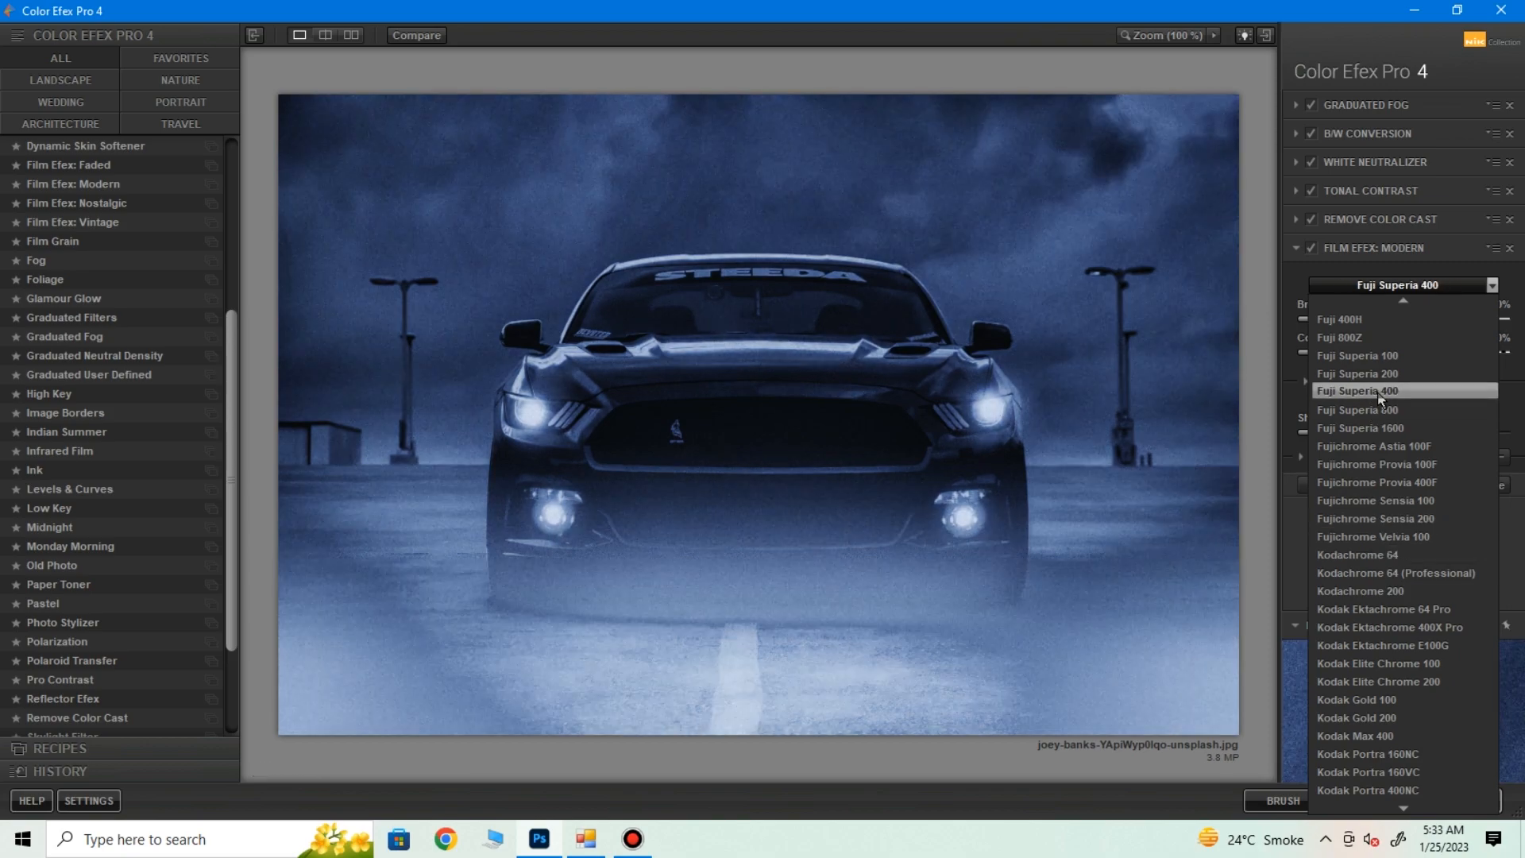
left_click(1366, 320)
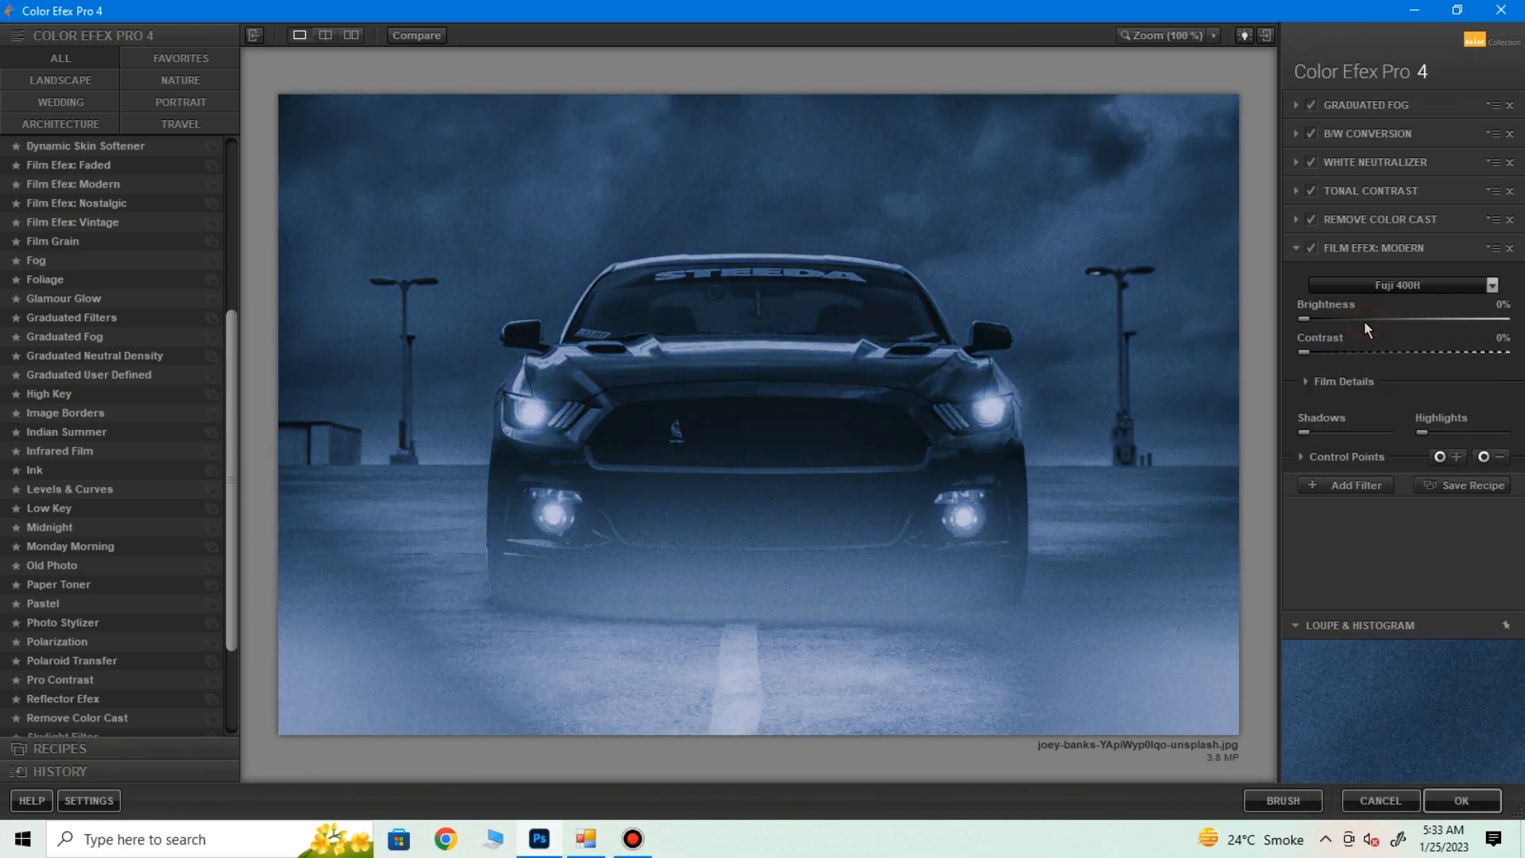
Try a Film Efex: Vintage filter with -45% saturation and -49% warmth, and switch its effect off
left_click(1345, 484)
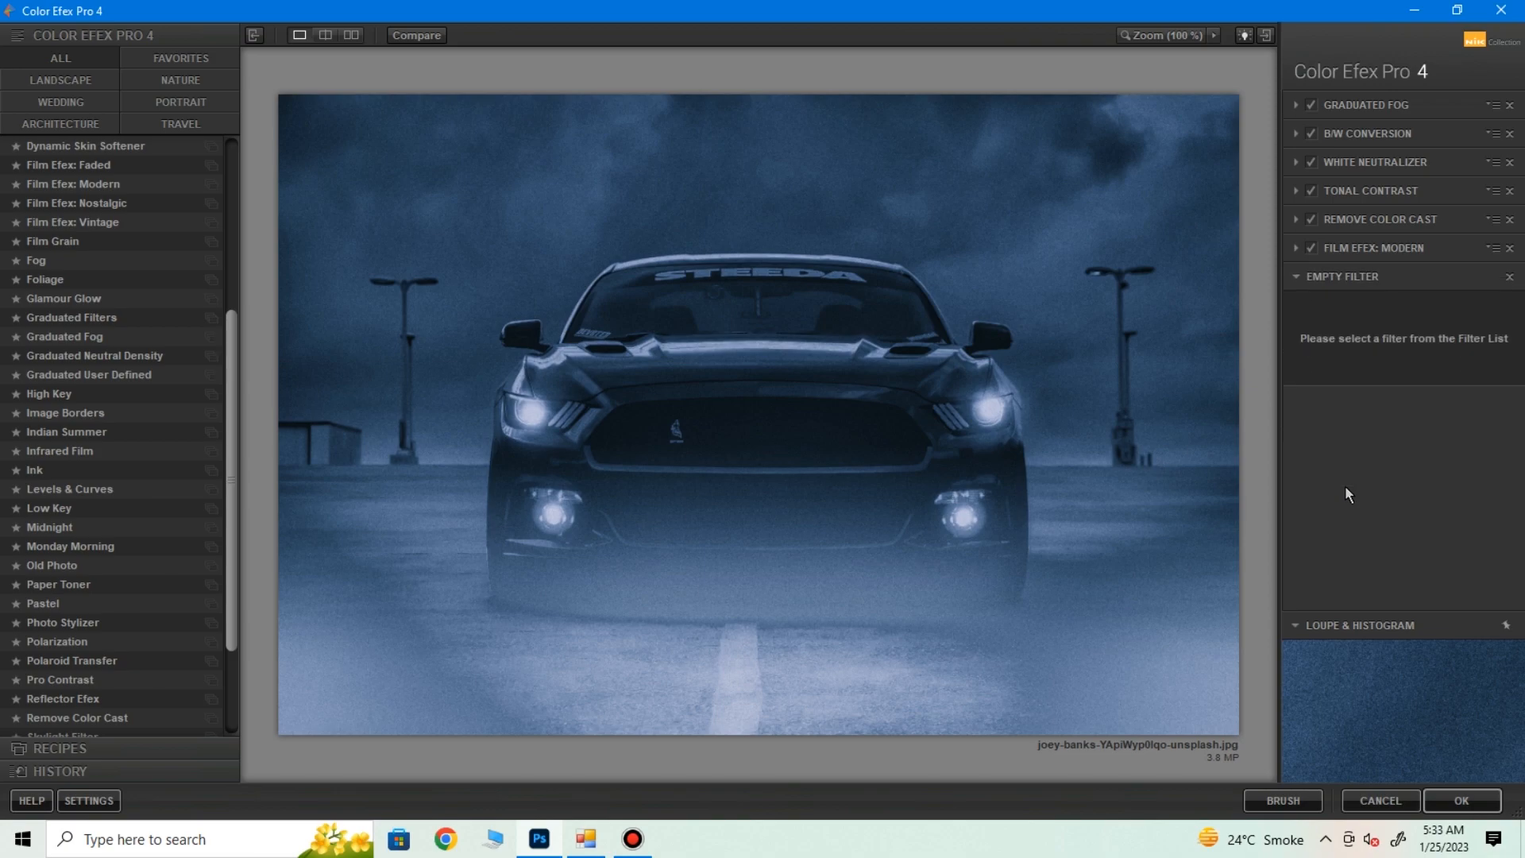
left_click(94, 223)
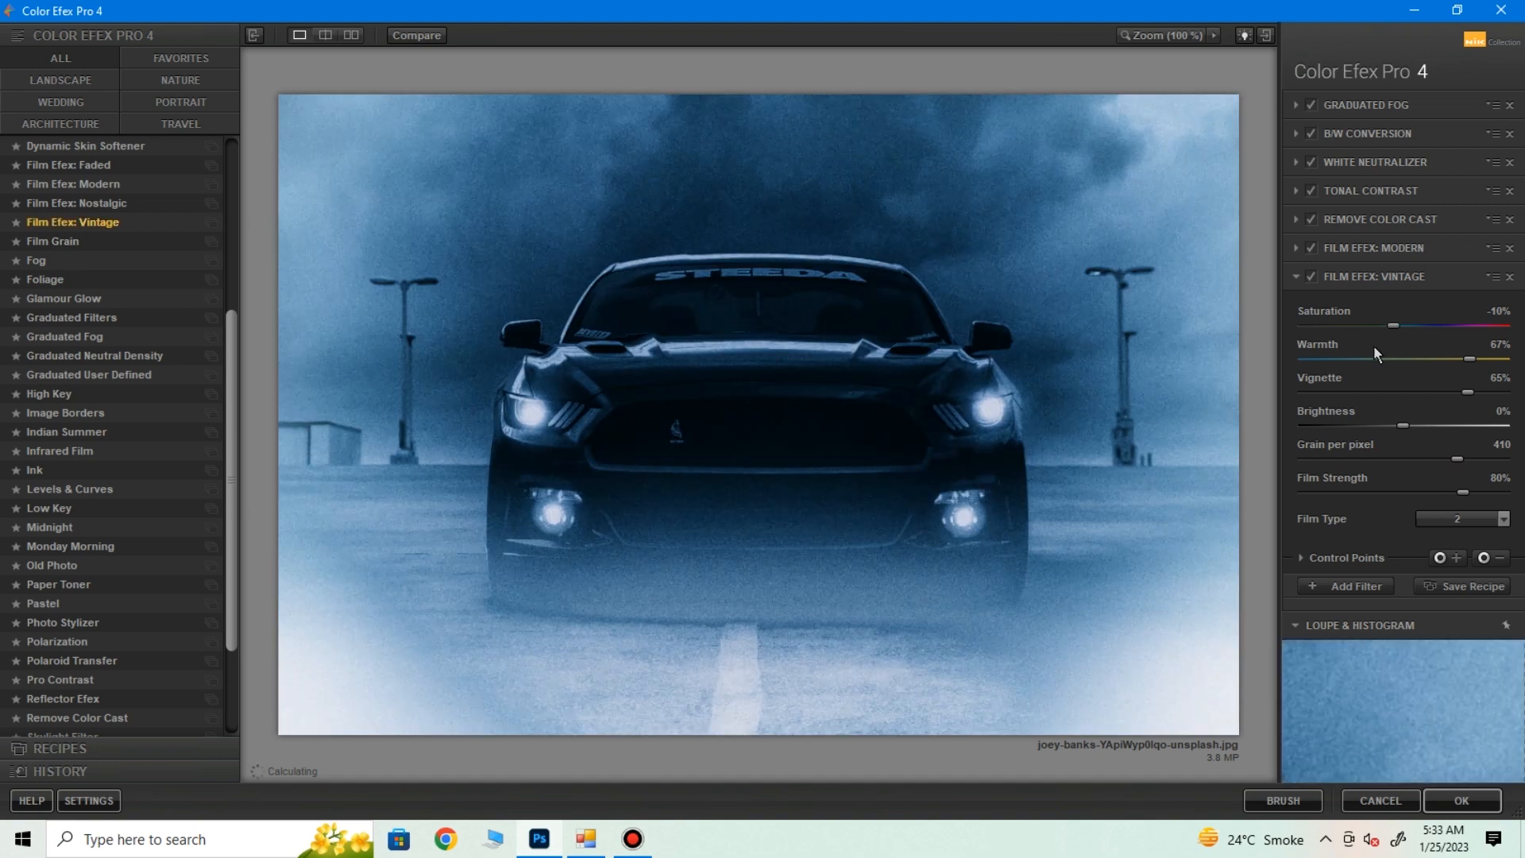
left_click_drag(1395, 329, 1358, 332)
left_click_drag(1470, 359, 1354, 359)
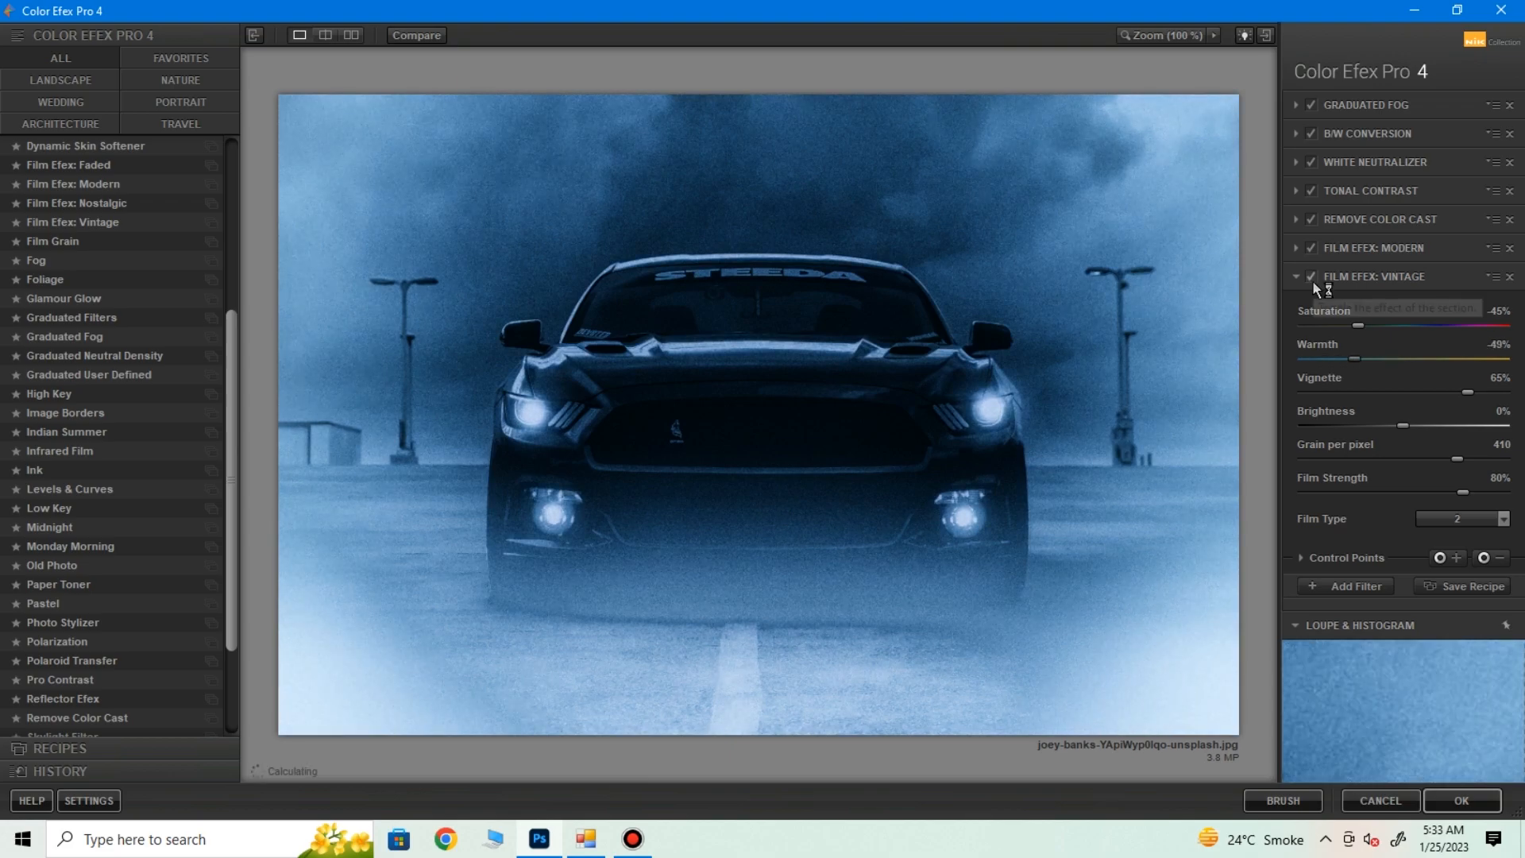
left_click(1311, 277)
Apply the Color Efex Pro filter stack to the image and quick-export the result as a PNG in the Pictures folder
left_click(1324, 588)
left_click(1452, 795)
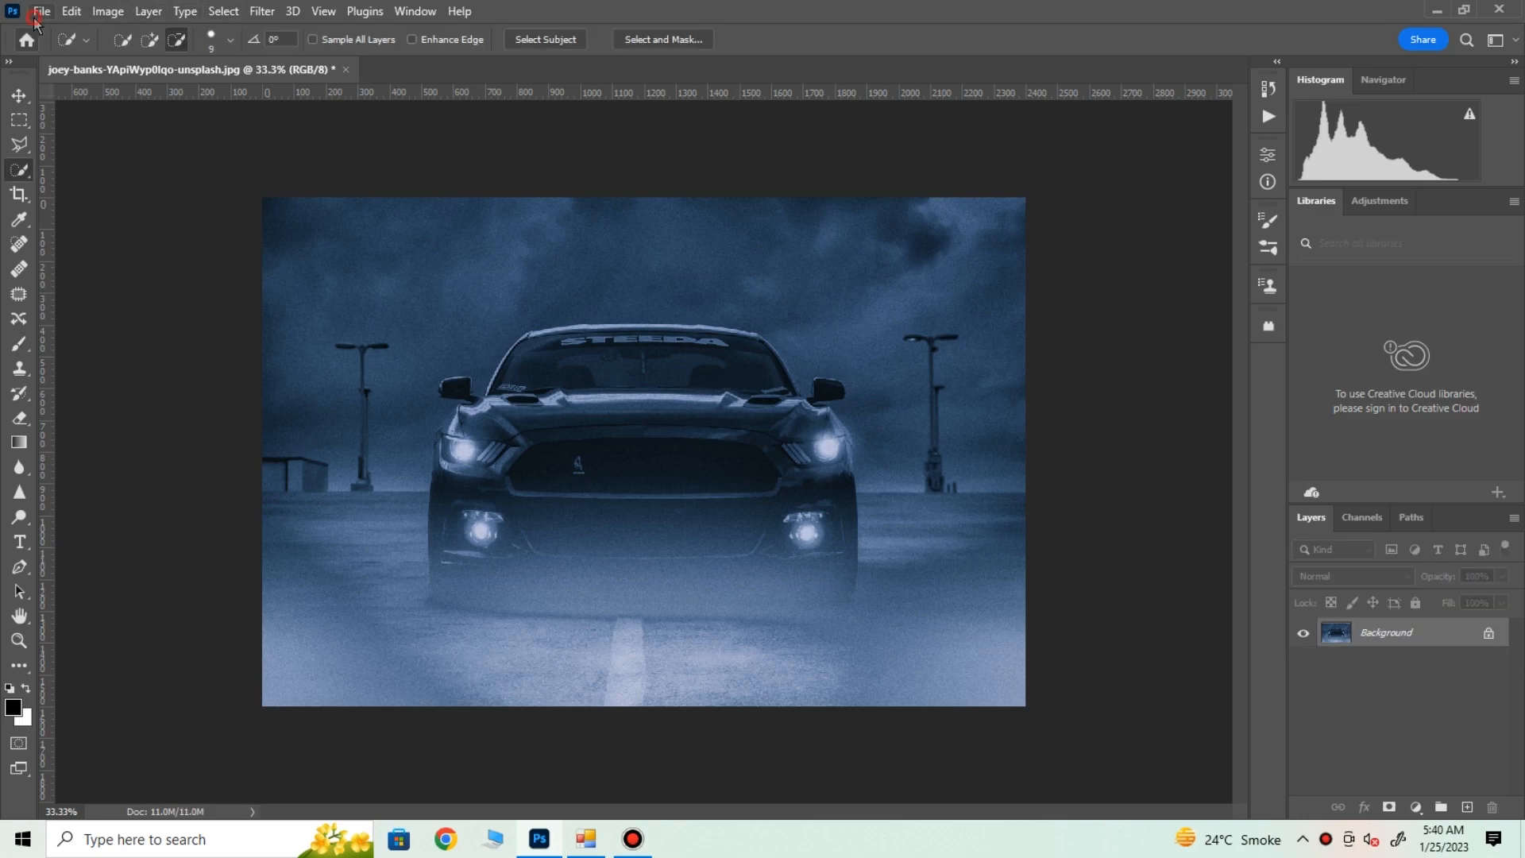
left_click(41, 11)
mouse_move(92, 308)
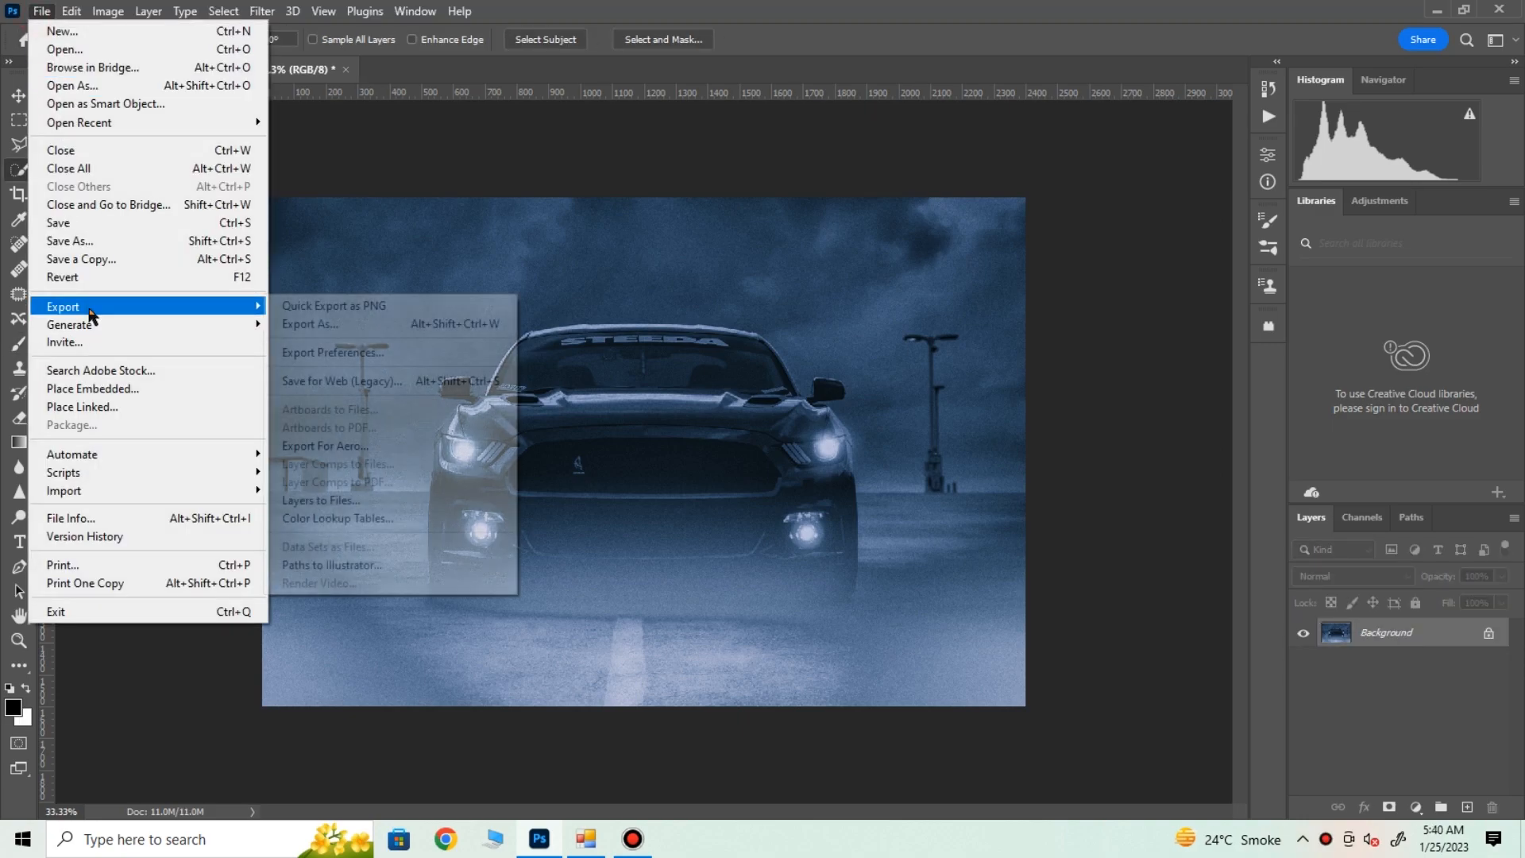
left_click(280, 310)
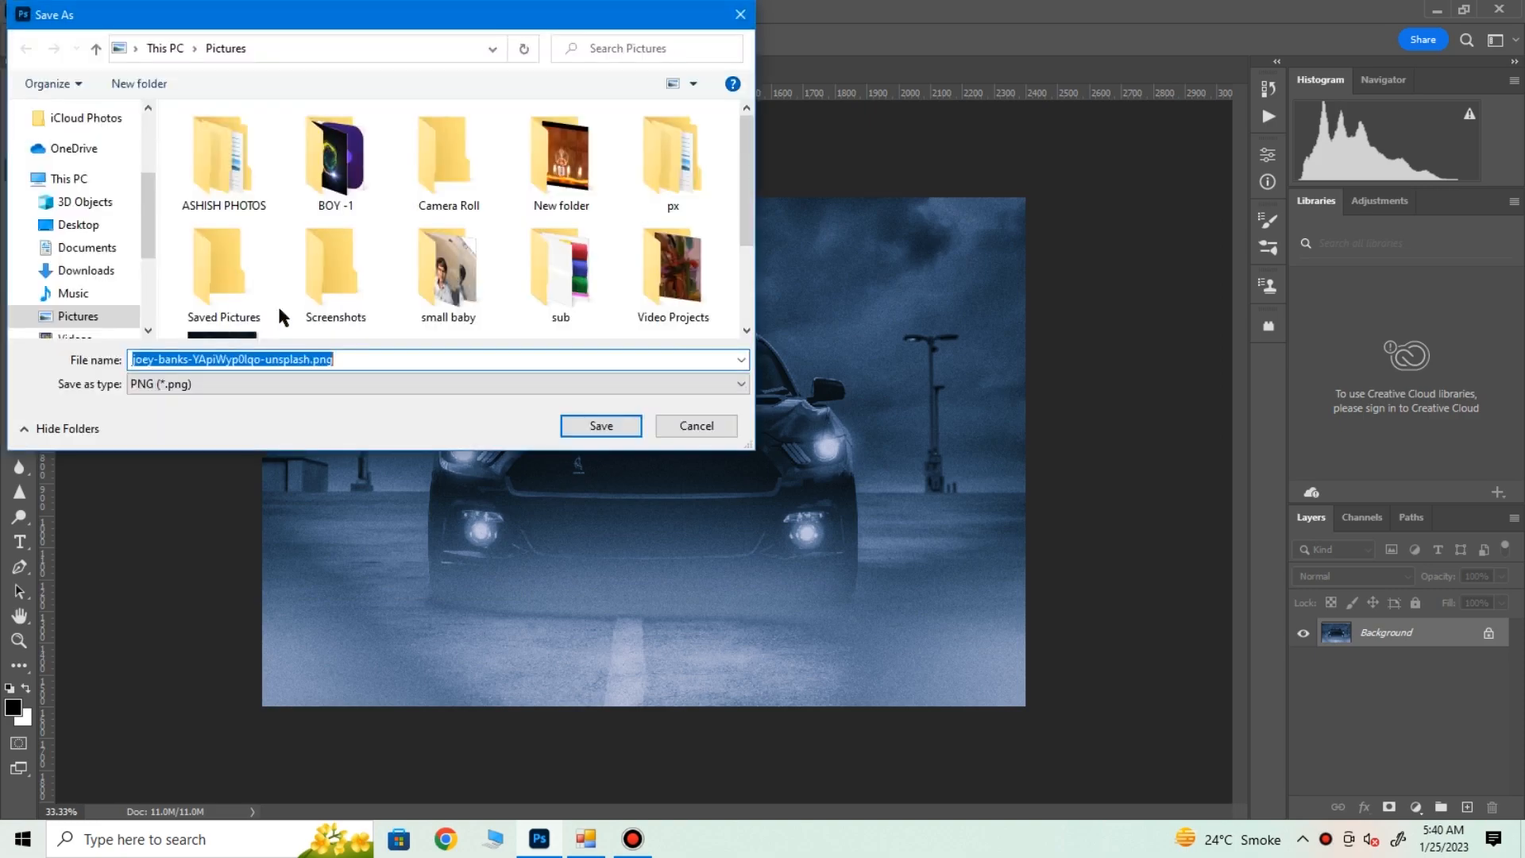
left_click(574, 429)
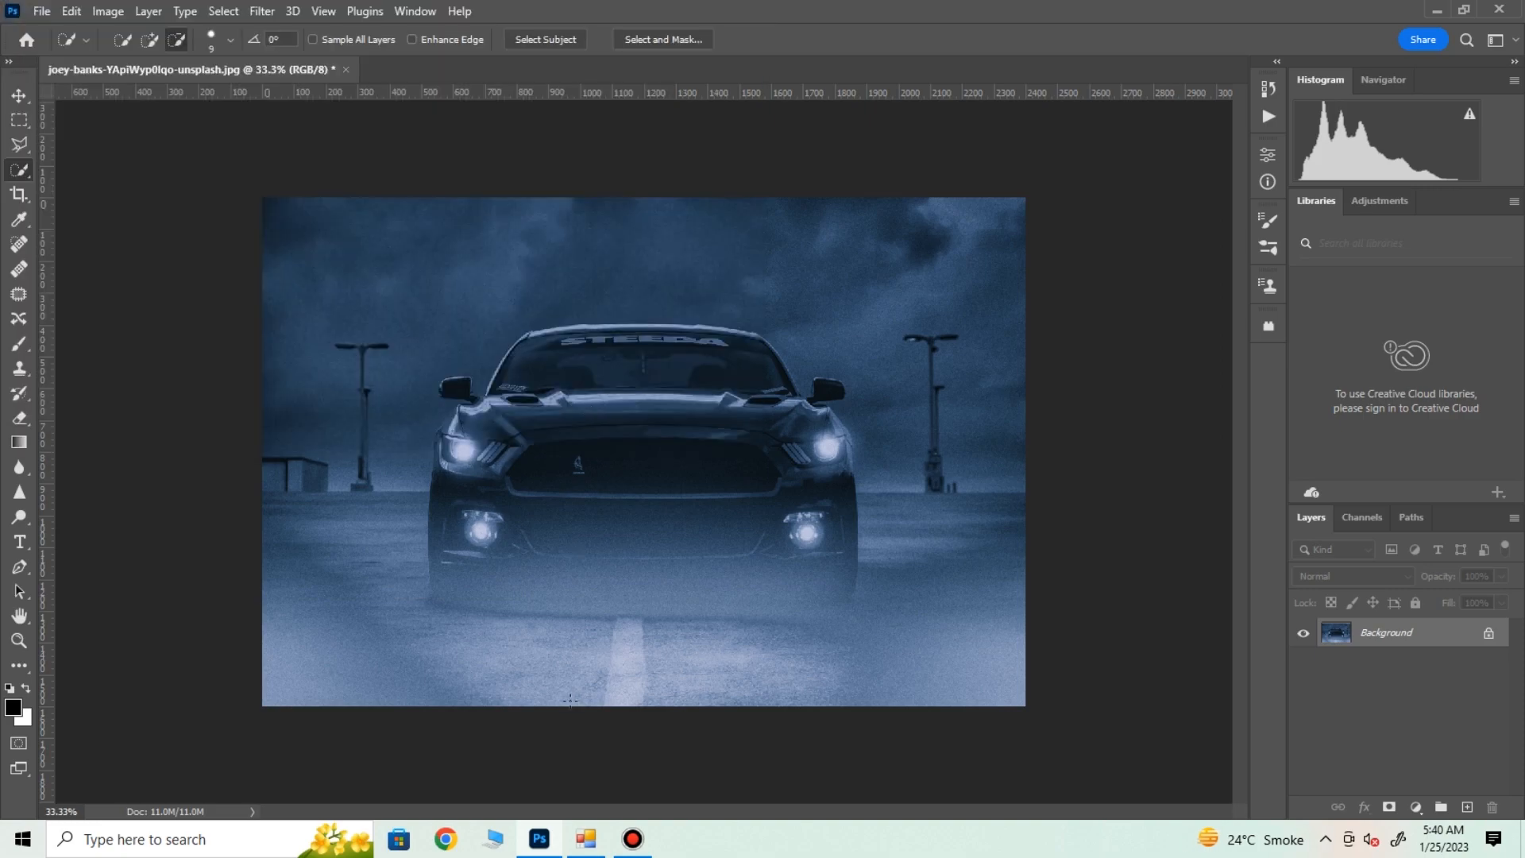